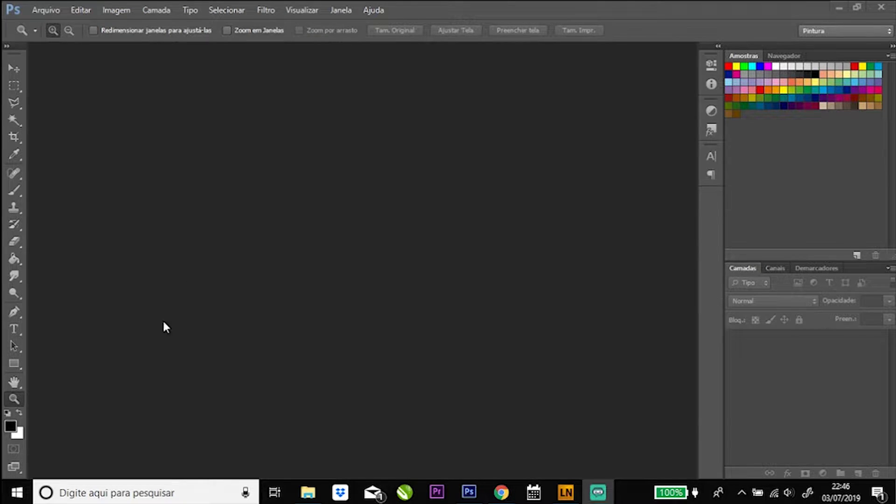
- Preview the second CB sketch photo from the Graffiti digital 1 folder, then return to Photoshop
{"action": "left_click", "coordinate": [308, 493]}
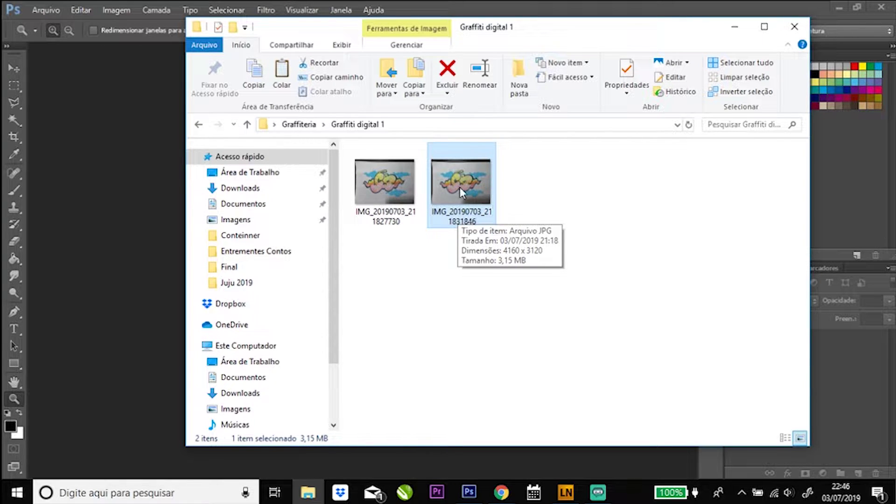
{"action": "double_click", "coordinate": [460, 187]}
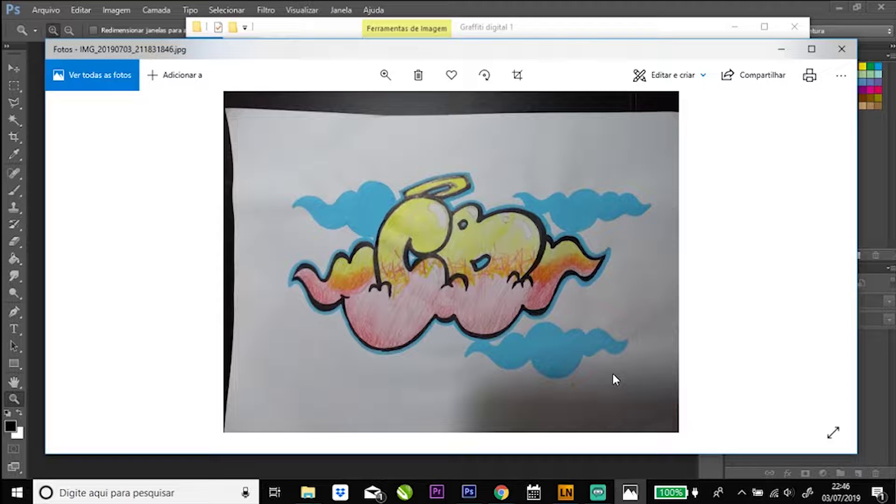
{"action": "left_click", "coordinate": [838, 50]}
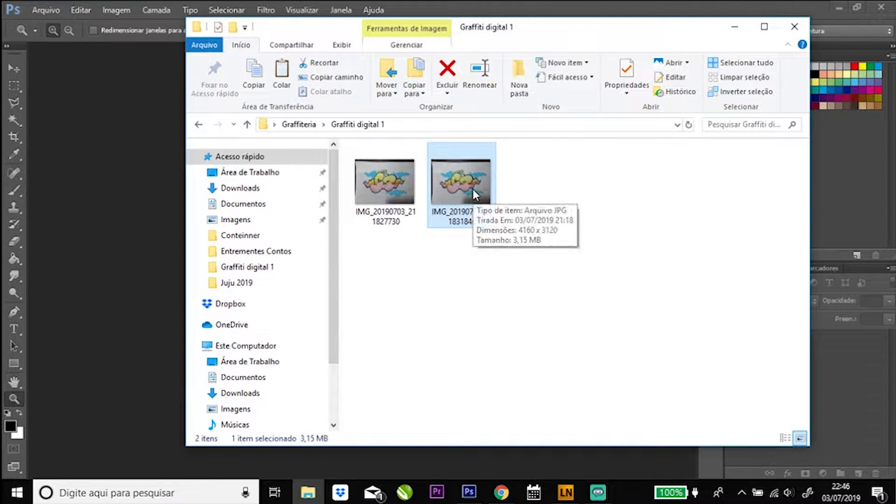
{"action": "left_click", "coordinate": [45, 10]}
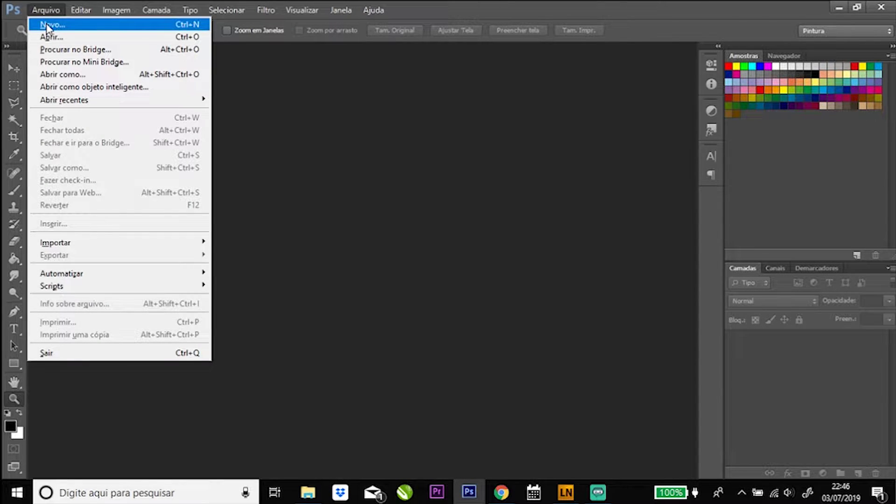
- Create a new 30 × 15 cm document at 300 ppi in CMYK colour
{"action": "left_click", "coordinate": [47, 26]}
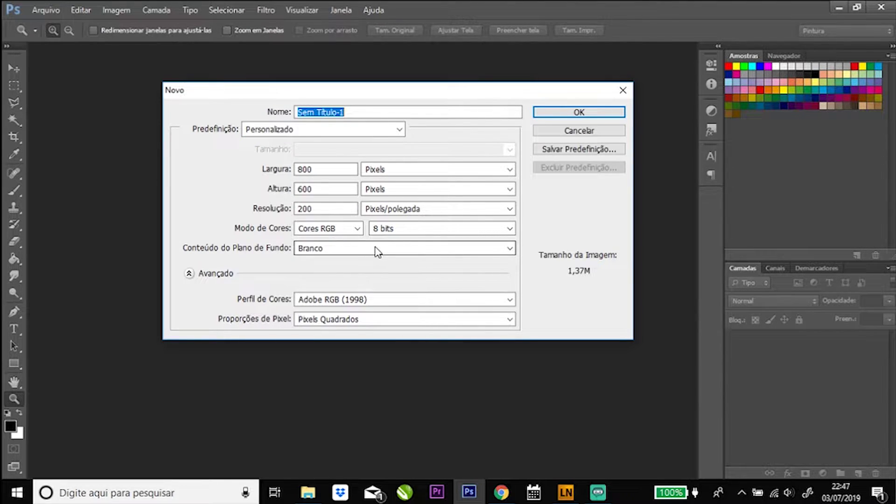
{"action": "left_click", "coordinate": [450, 171]}
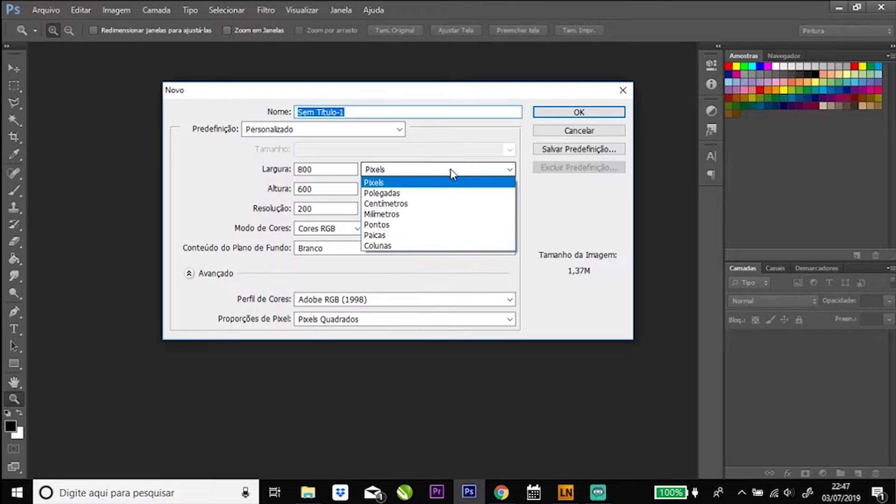
{"action": "left_click", "coordinate": [410, 206]}
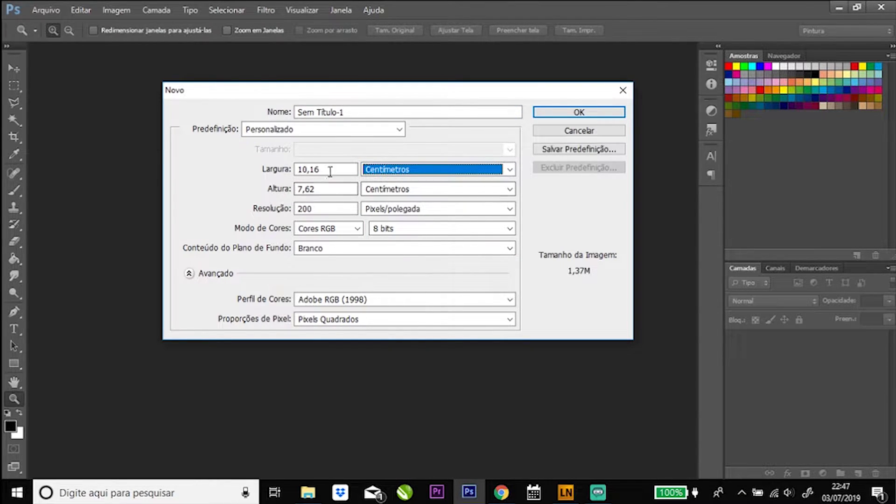
{"action": "left_click_drag", "start_coordinate": [320, 170], "coordinate": [251, 165]}
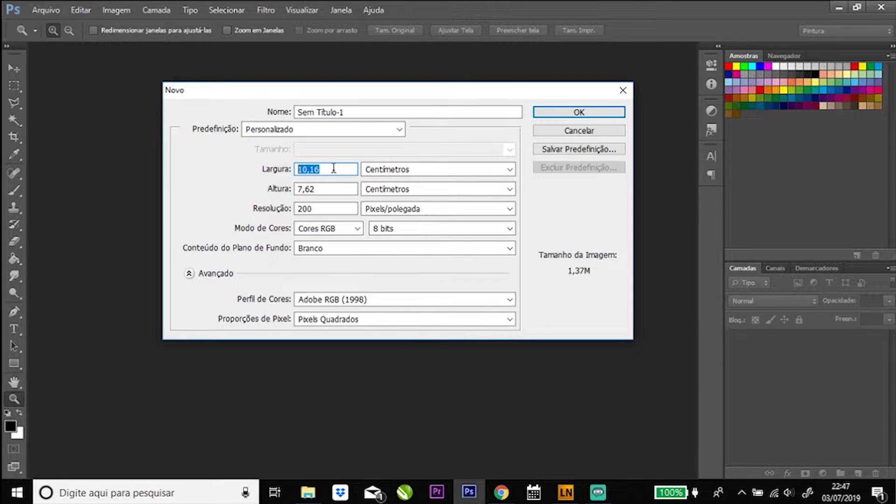
{"action": "type", "text": "20"}
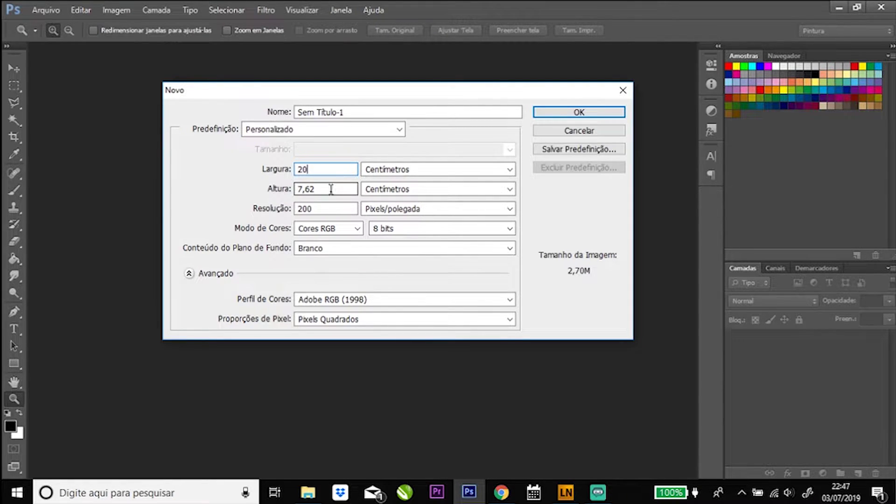
{"action": "left_click_drag", "start_coordinate": [317, 170], "coordinate": [252, 174]}
{"action": "type", "text": "30"}
{"action": "left_click_drag", "start_coordinate": [318, 188], "coordinate": [299, 204]}
{"action": "type", "text": "15"}
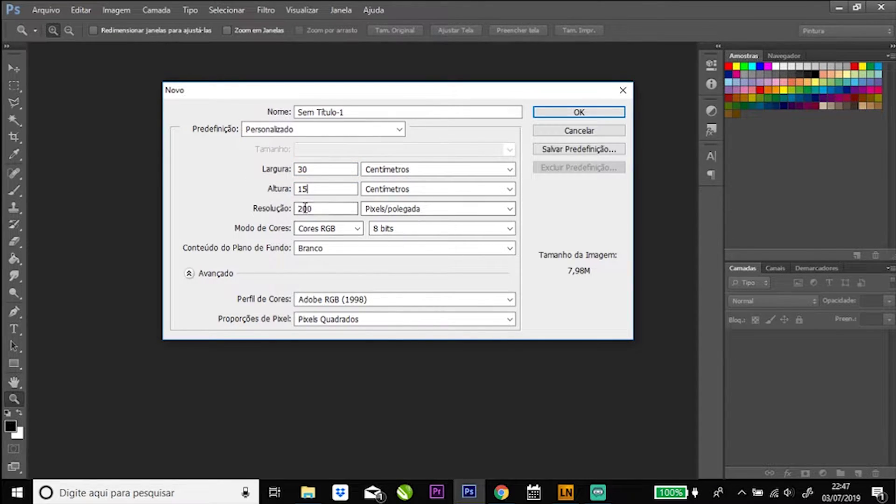
{"action": "left_click_drag", "start_coordinate": [316, 208], "coordinate": [276, 226]}
{"action": "type", "text": "300"}
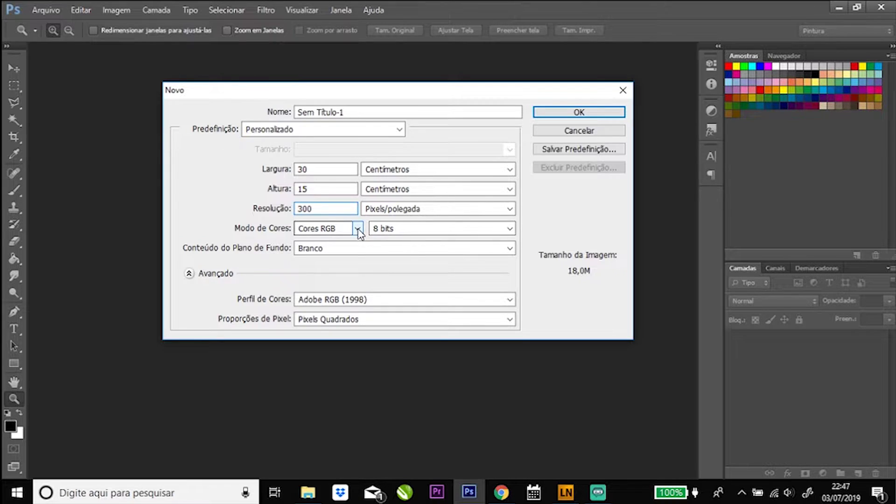
{"action": "left_click", "coordinate": [358, 228]}
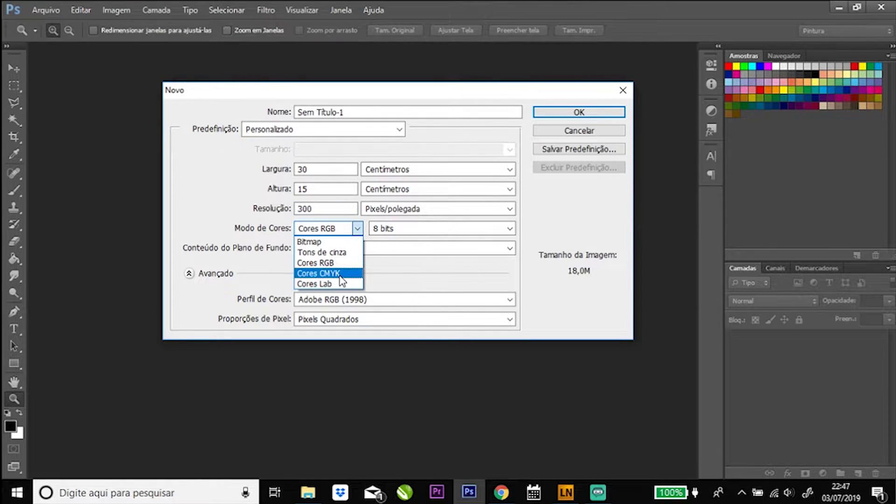
{"action": "left_click", "coordinate": [342, 276]}
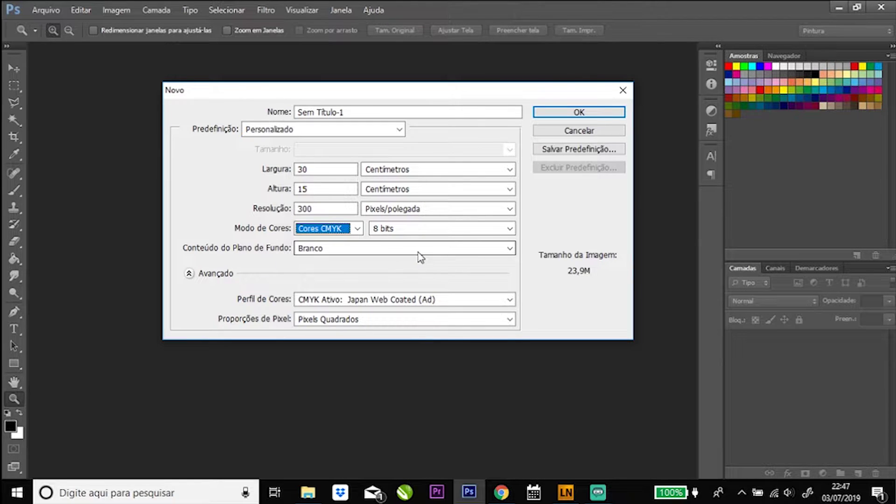
{"action": "left_click", "coordinate": [579, 114]}
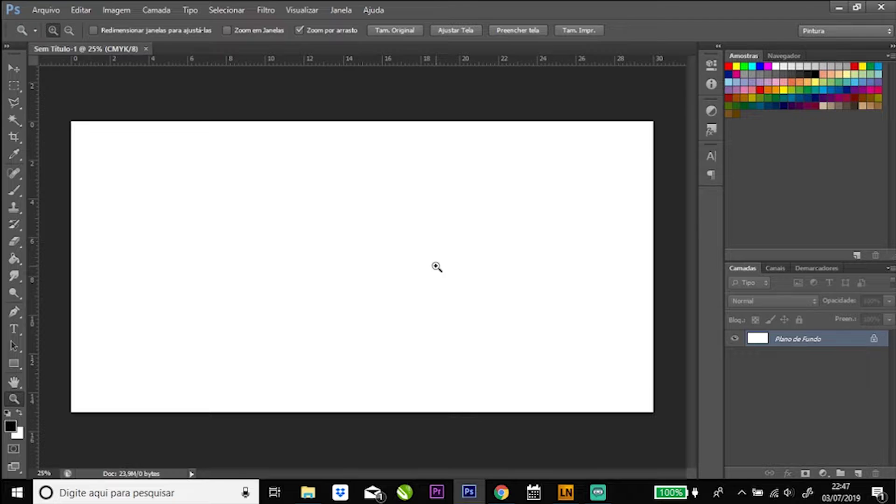
- Drag IMG_20190703_211831846 from the Graffiti digital 1 folder onto the Photoshop canvas
{"action": "left_click", "coordinate": [308, 492]}
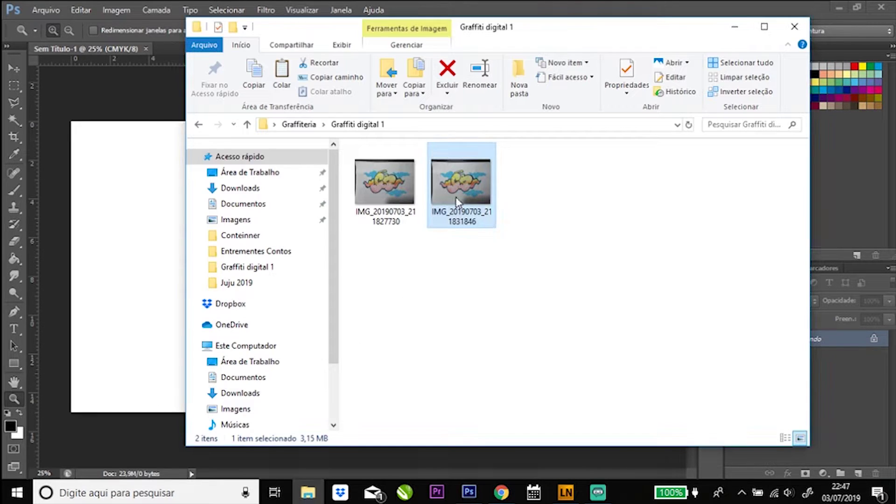
{"action": "left_click_drag", "start_coordinate": [514, 33], "coordinate": [604, 38]}
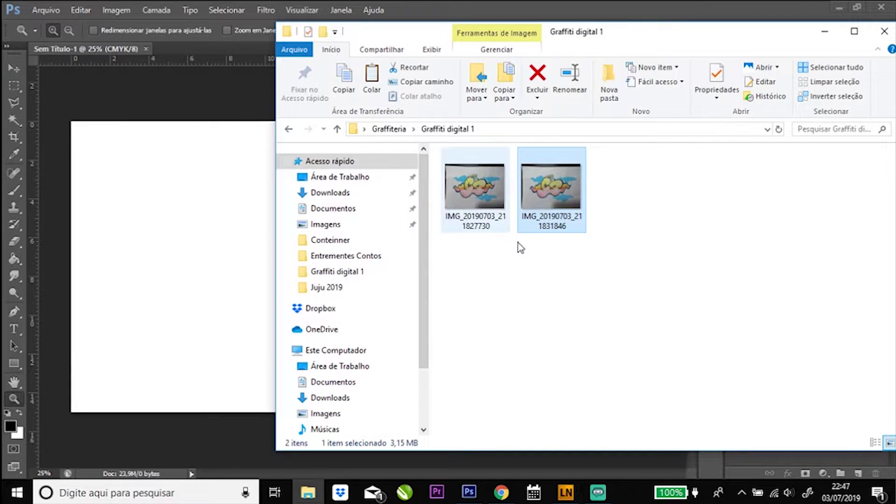
{"action": "mouse_move", "coordinate": [618, 37]}
{"action": "left_mouse_down"}
{"action": "mouse_move", "coordinate": [535, 36]}
{"action": "mouse_move", "coordinate": [582, 36]}
{"action": "left_mouse_up"}
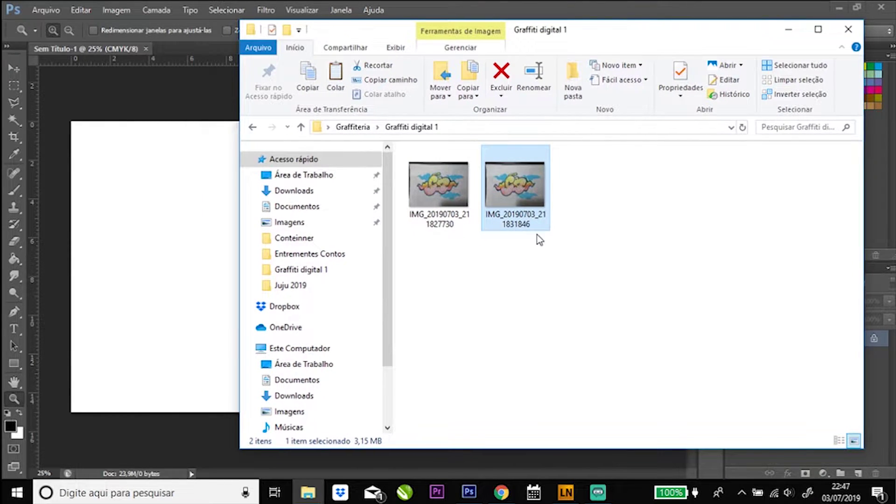
{"action": "mouse_move", "coordinate": [531, 204]}
{"action": "left_mouse_down"}
{"action": "mouse_move", "coordinate": [302, 196]}
{"action": "mouse_move", "coordinate": [160, 260]}
{"action": "mouse_move", "coordinate": [157, 248]}
{"action": "left_mouse_up"}
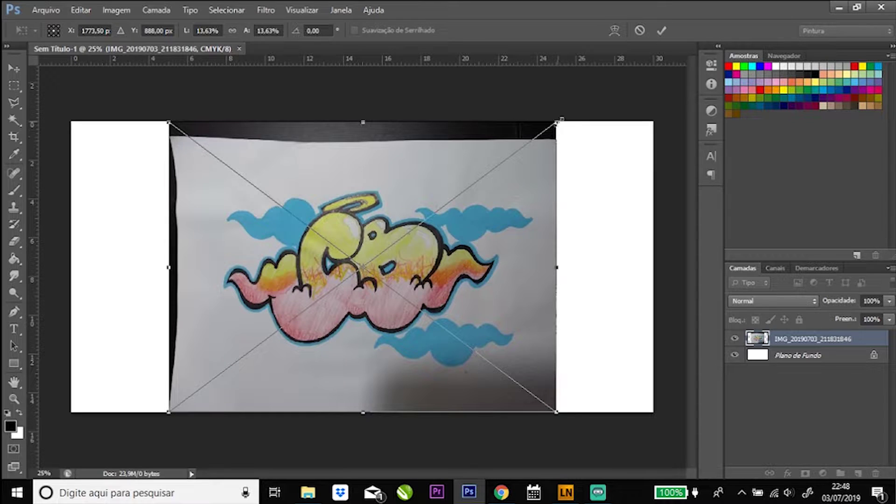
- Scale and position the placed graffiti photo past the canvas edges and commit the placement
{"action": "left_click_drag", "start_coordinate": [560, 121], "coordinate": [732, 17]}
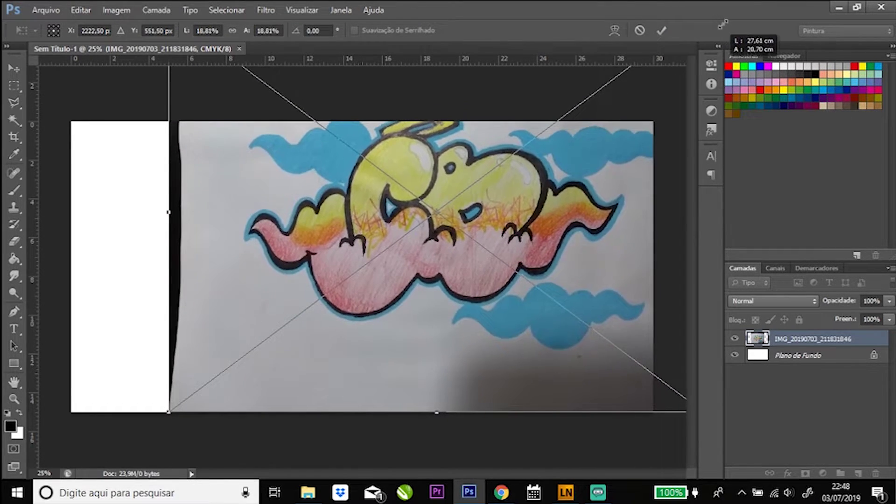
{"action": "left_click_drag", "start_coordinate": [579, 170], "coordinate": [489, 225]}
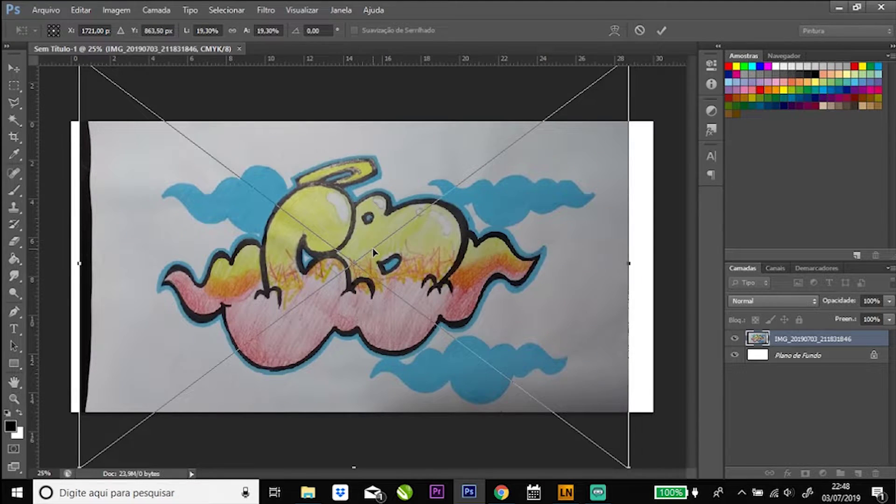
{"action": "key", "text": "ctrl+minus"}
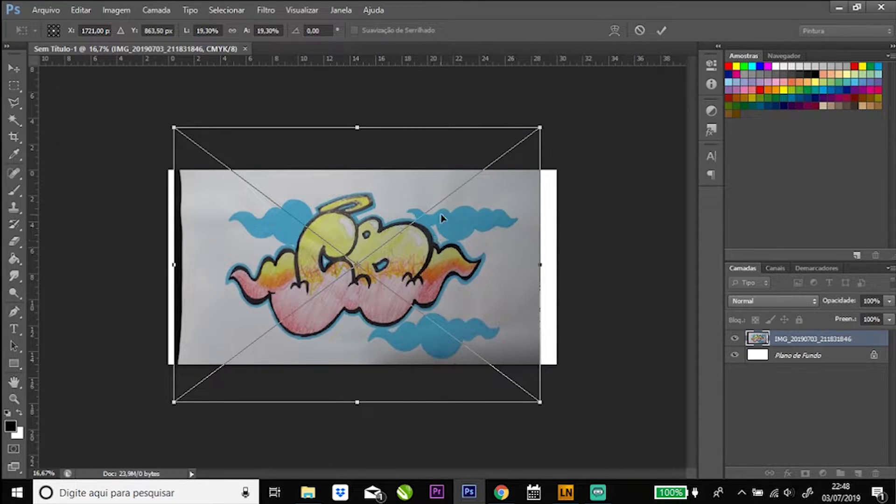
{"action": "mouse_move", "coordinate": [541, 127]}
{"action": "left_mouse_down"}
{"action": "mouse_move", "coordinate": [581, 86]}
{"action": "mouse_move", "coordinate": [618, 70]}
{"action": "left_mouse_up"}
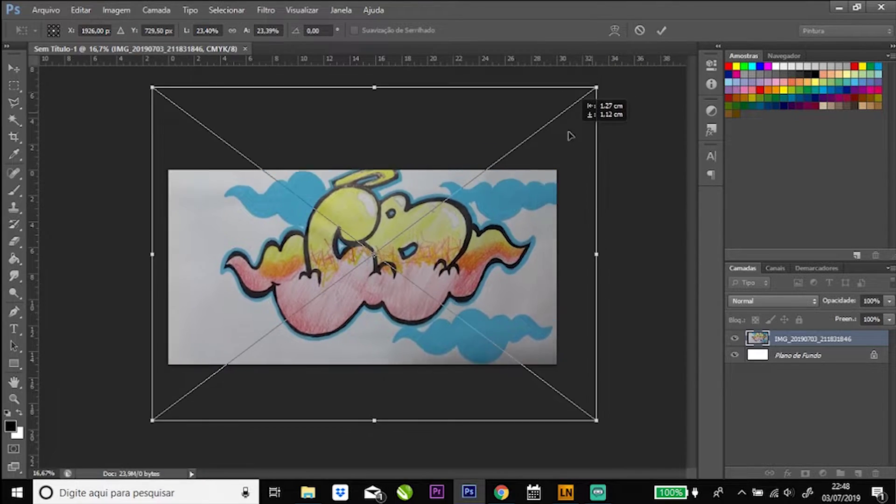
{"action": "left_click_drag", "start_coordinate": [599, 108], "coordinate": [559, 137]}
{"action": "left_click_drag", "start_coordinate": [578, 99], "coordinate": [597, 85]}
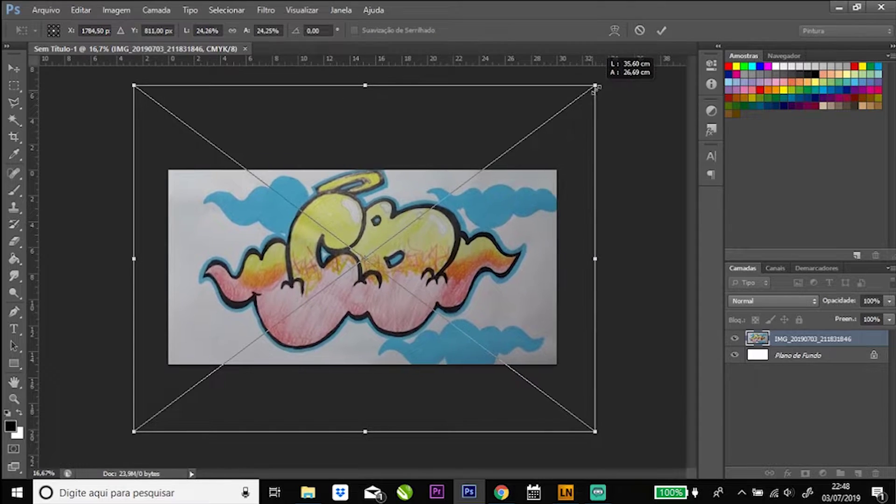
{"action": "left_click_drag", "start_coordinate": [565, 147], "coordinate": [565, 152]}
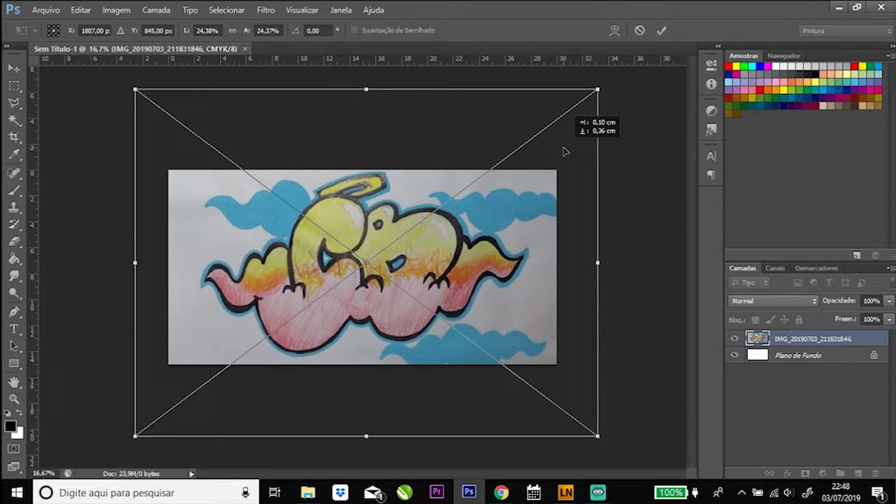
{"action": "left_click_drag", "start_coordinate": [596, 93], "coordinate": [589, 98]}
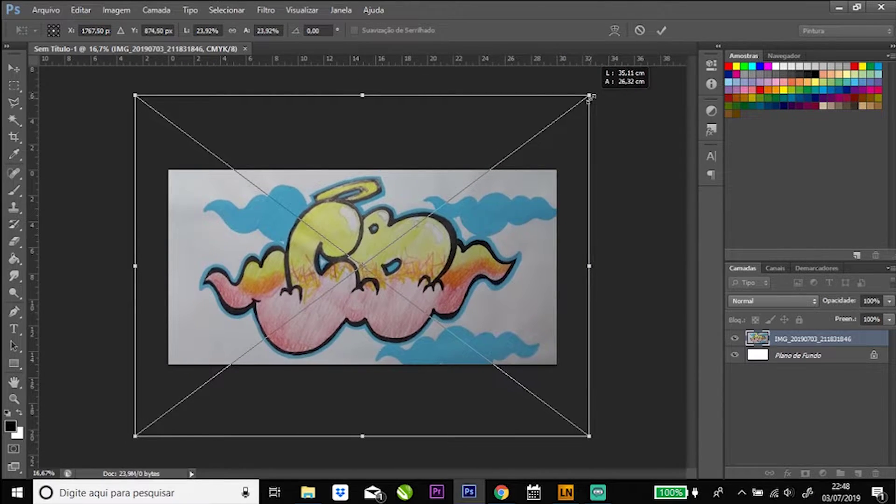
{"action": "left_click_drag", "start_coordinate": [491, 135], "coordinate": [500, 136]}
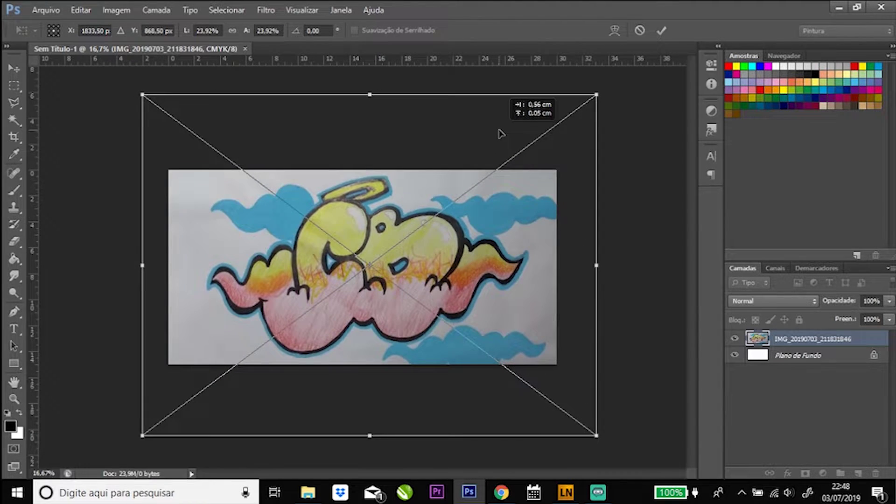
{"action": "key", "text": "z"}
{"action": "key", "text": "Return"}
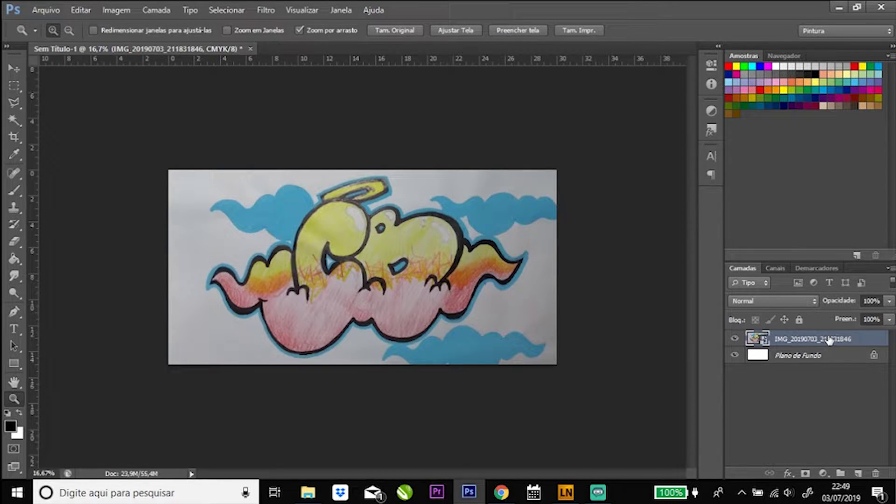
{"action": "double_click", "coordinate": [804, 340]}
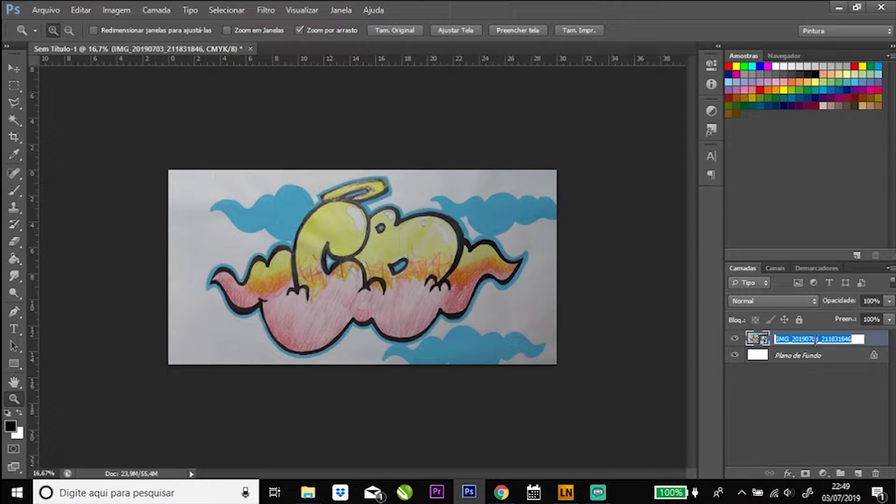
{"action": "type", "text": "foto"}
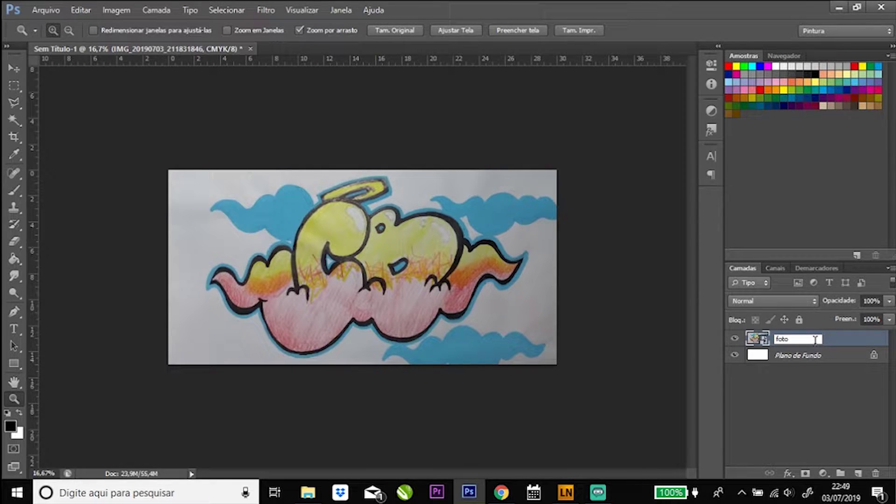
{"action": "left_click", "coordinate": [791, 374]}
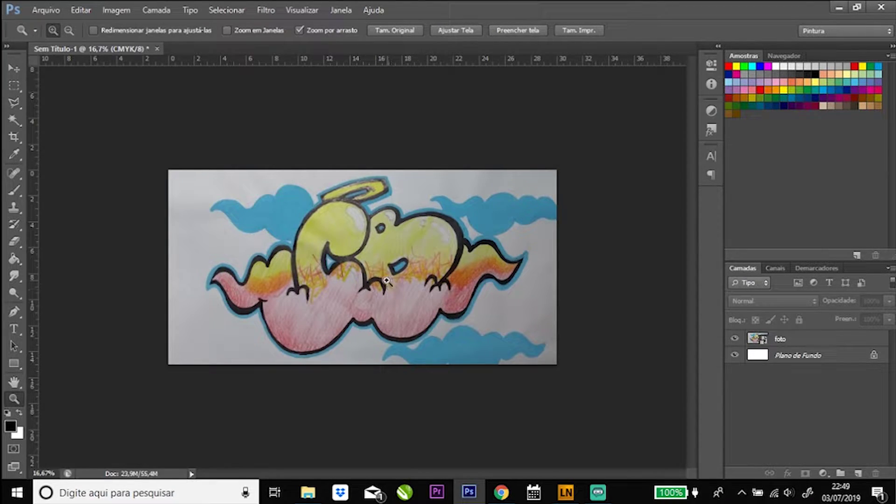
{"action": "mouse_move", "coordinate": [367, 270]}
{"action": "left_mouse_down"}
{"action": "mouse_move", "coordinate": [400, 270]}
{"action": "mouse_move", "coordinate": [356, 239]}
{"action": "left_mouse_up"}
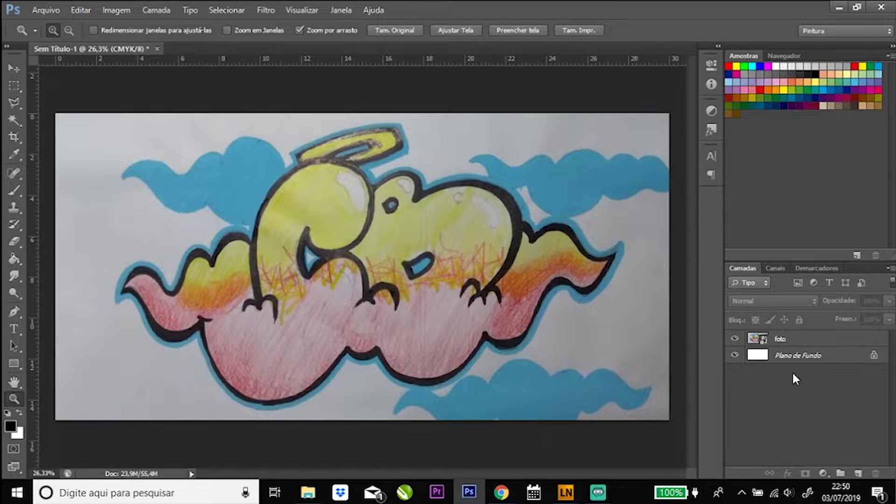
- Add a new layer named 'contorno' above the photo and zoom in on the letter C
{"action": "left_click", "coordinate": [859, 475]}
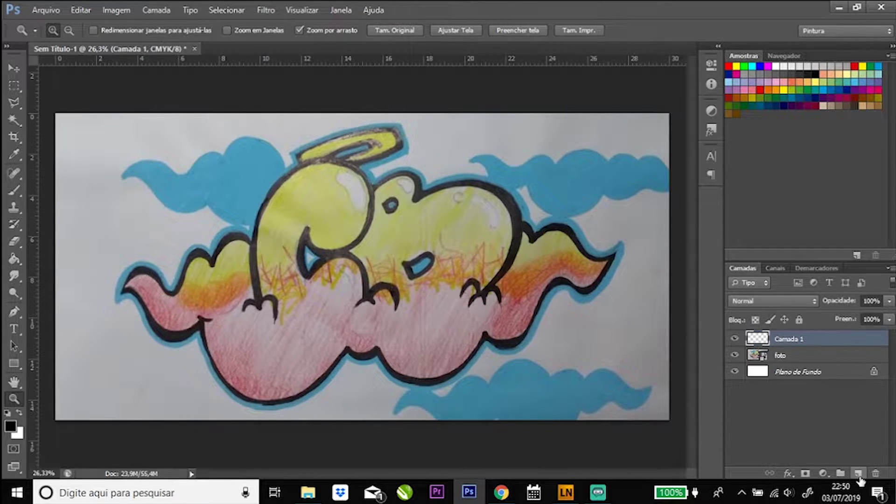
{"action": "double_click", "coordinate": [797, 339]}
{"action": "type", "text": "contorno"}
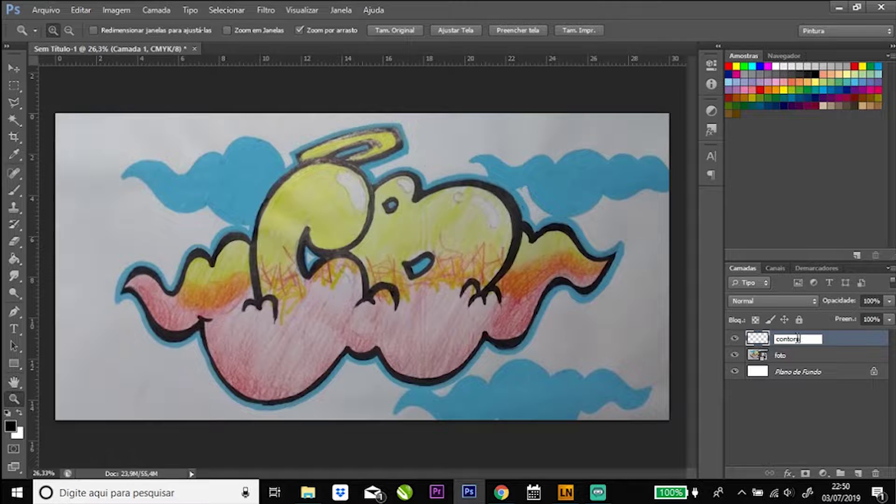
{"action": "left_click", "coordinate": [794, 420]}
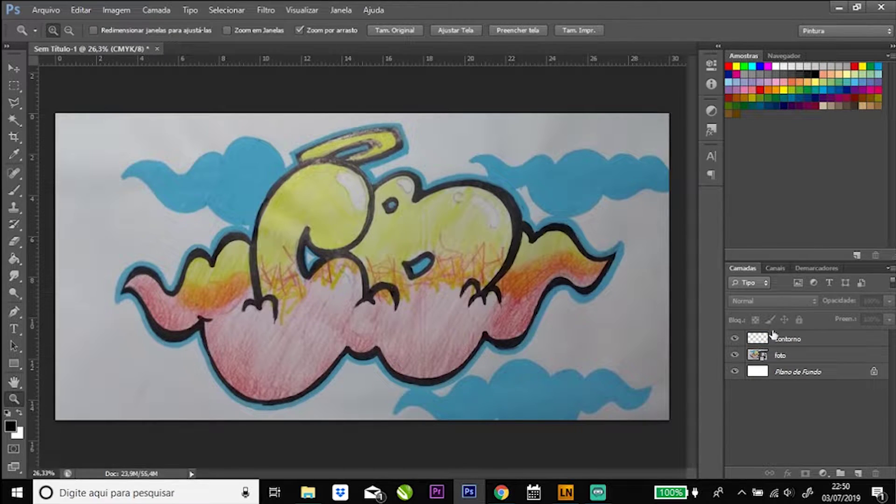
{"action": "left_click", "coordinate": [788, 343]}
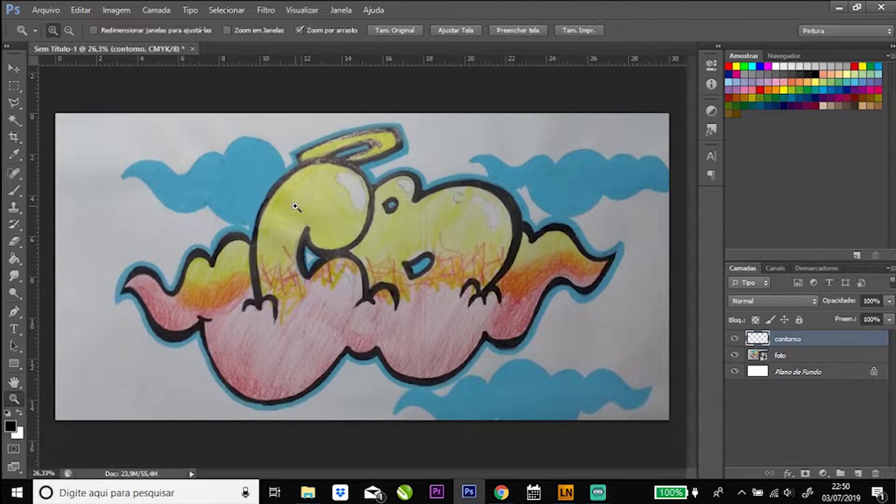
{"action": "left_click_drag", "start_coordinate": [295, 206], "coordinate": [299, 344]}
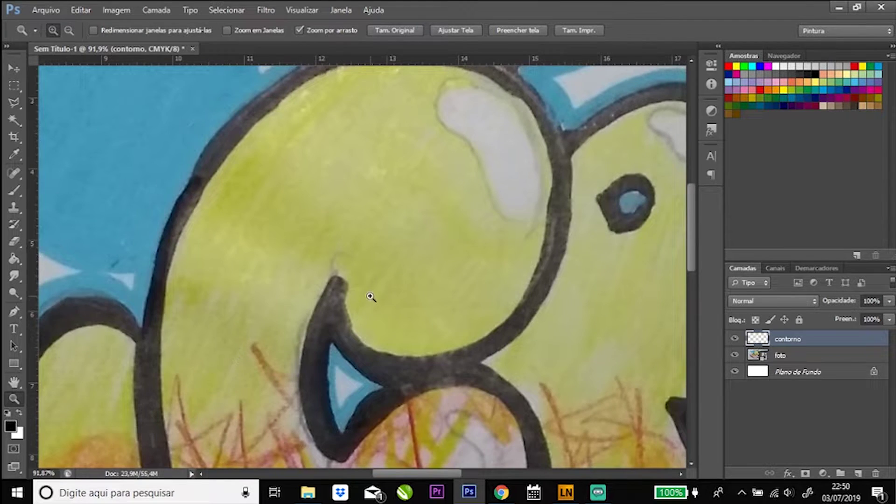
{"action": "mouse_move", "coordinate": [370, 296]}
{"action": "left_mouse_down"}
{"action": "mouse_move", "coordinate": [333, 314]}
{"action": "mouse_move", "coordinate": [370, 298]}
{"action": "left_mouse_up"}
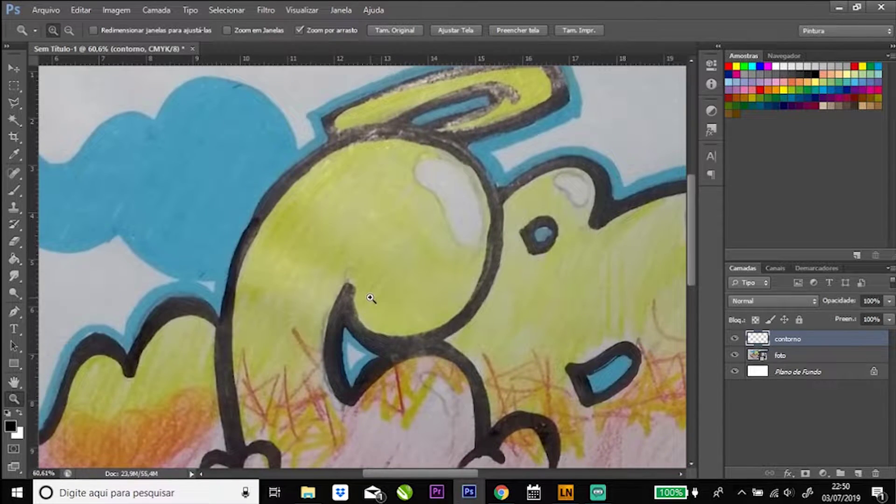
{"action": "scroll", "coordinate": [373, 297], "scroll_direction": "down", "scroll_amount": 1}
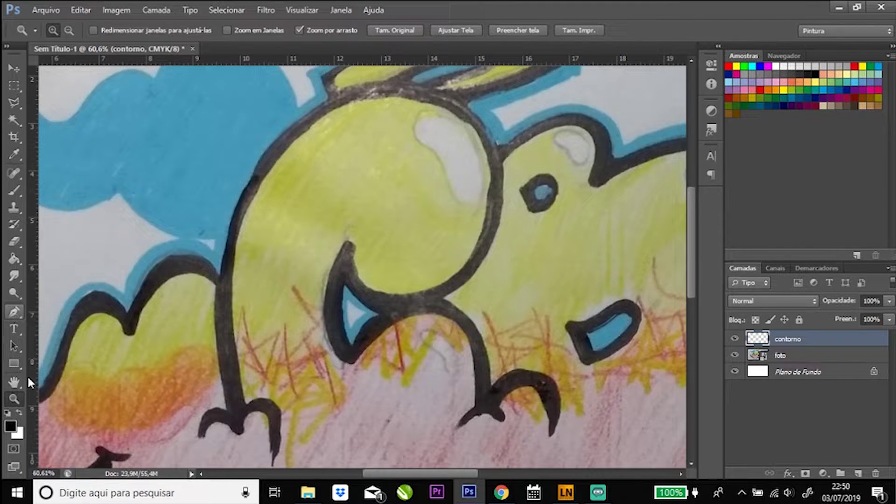
- Set the Pen to Path mode and trace the C's outer outline from its left leg
{"action": "left_click", "coordinate": [16, 314]}
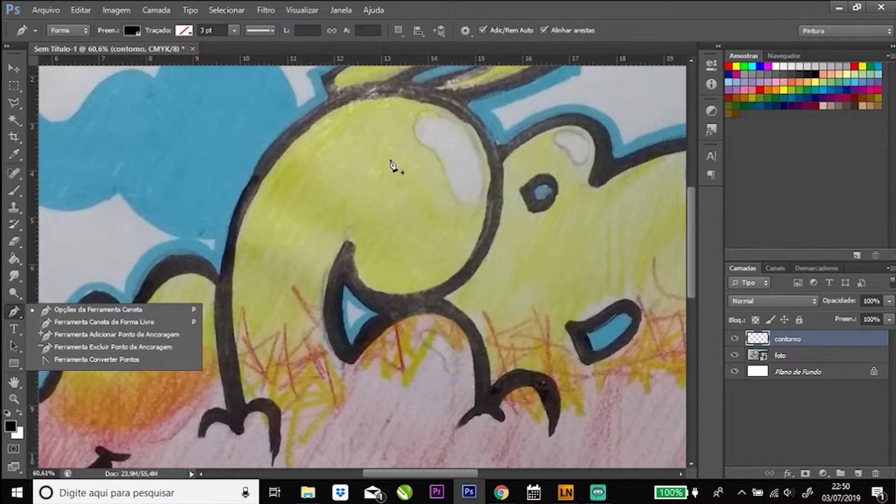
{"action": "left_click", "coordinate": [86, 30]}
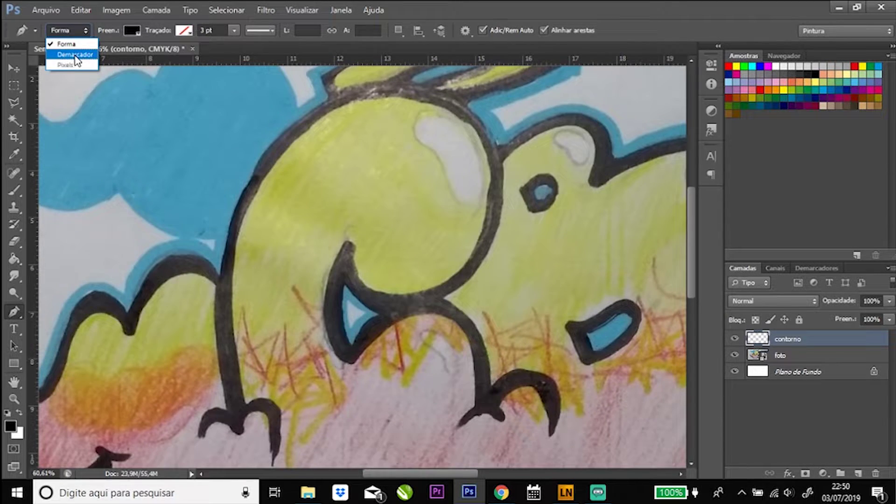
{"action": "left_click", "coordinate": [76, 54]}
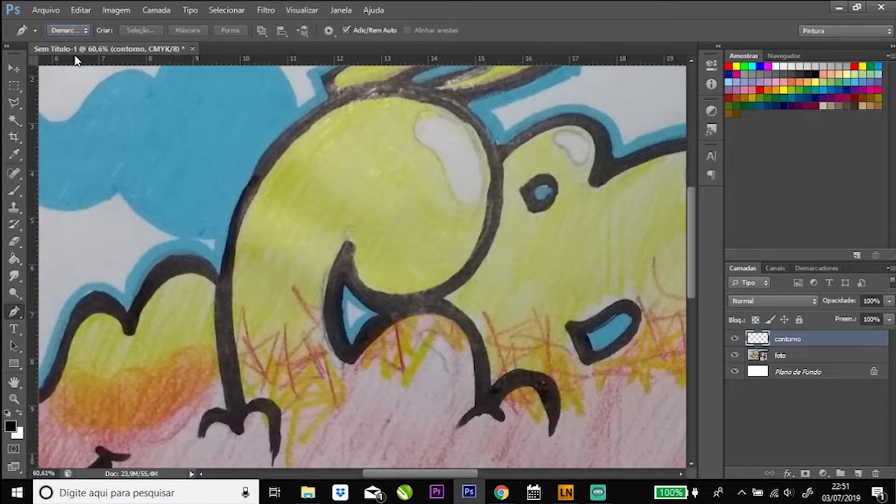
{"action": "left_click", "coordinate": [240, 422]}
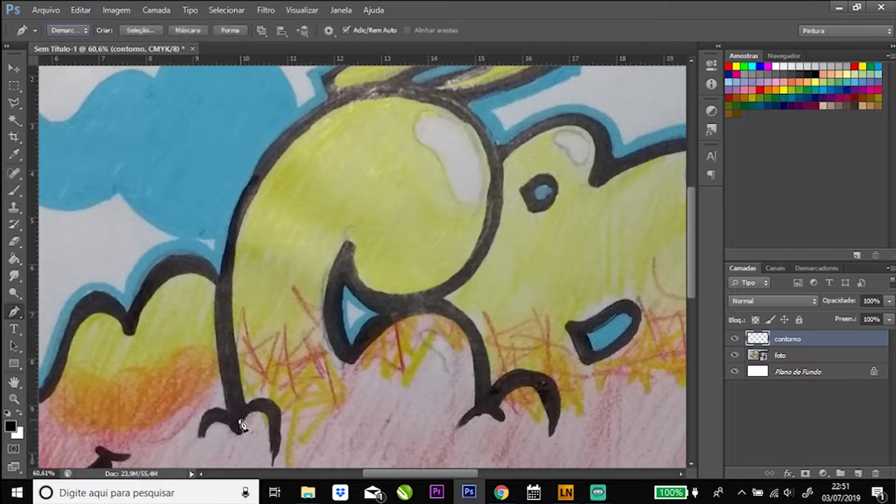
{"action": "left_click", "coordinate": [224, 325]}
{"action": "left_click_drag", "start_coordinate": [224, 325], "coordinate": [225, 276]}
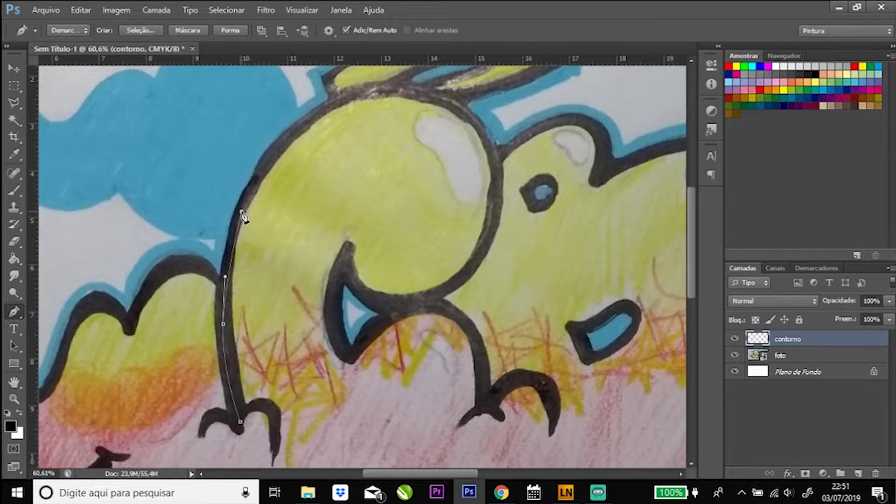
{"action": "left_click_drag", "start_coordinate": [233, 230], "coordinate": [250, 193]}
{"action": "left_click_drag", "start_coordinate": [296, 131], "coordinate": [321, 111]}
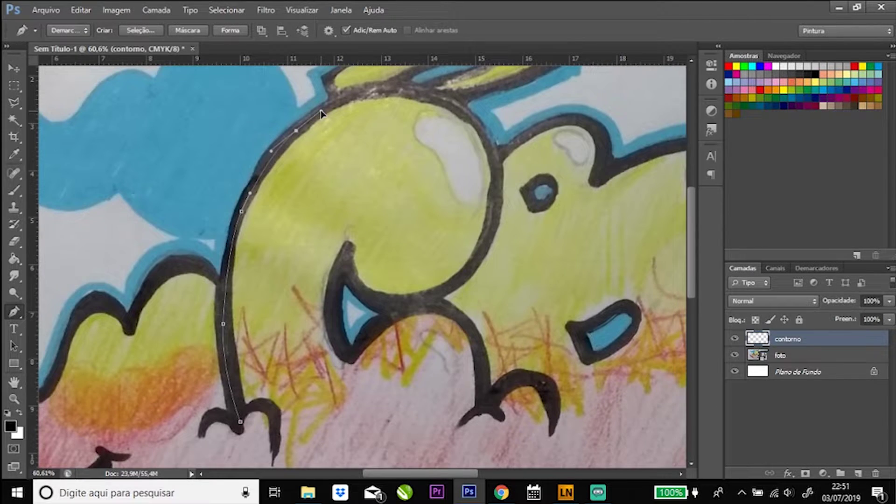
{"action": "left_click_drag", "start_coordinate": [373, 92], "coordinate": [404, 93]}
{"action": "left_click_drag", "start_coordinate": [456, 107], "coordinate": [480, 124]}
{"action": "left_click_drag", "start_coordinate": [499, 174], "coordinate": [501, 206]}
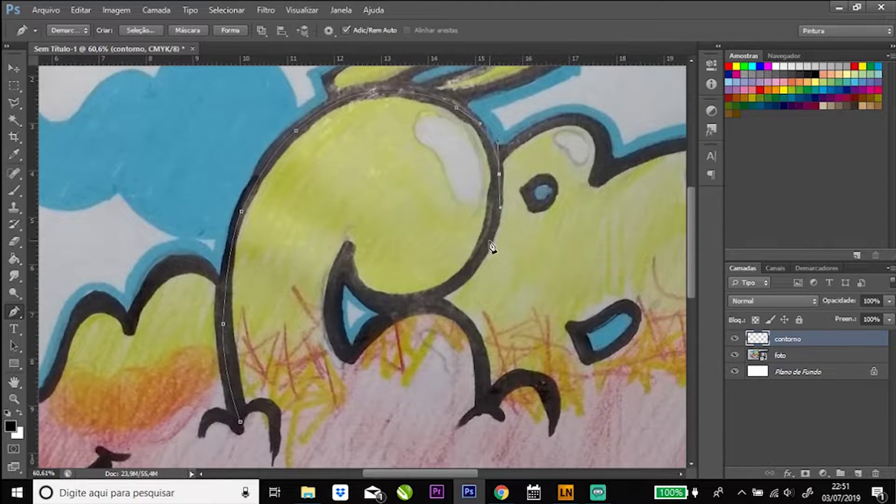
{"action": "left_click_drag", "start_coordinate": [485, 249], "coordinate": [469, 271]}
{"action": "left_click_drag", "start_coordinate": [411, 301], "coordinate": [367, 294]}
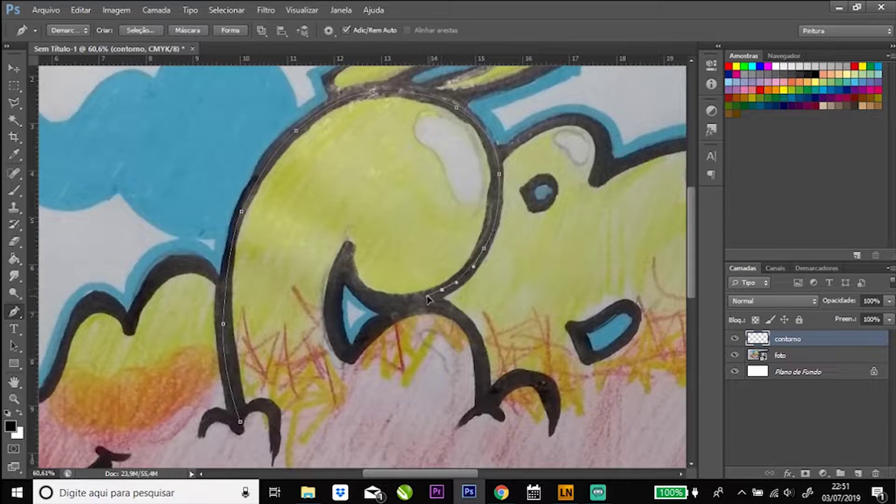
- Continue the path through the C's inner hook and notch down its right leg
{"action": "left_click_drag", "start_coordinate": [347, 256], "coordinate": [350, 241]}
{"action": "left_click", "coordinate": [334, 300]}
{"action": "left_click", "coordinate": [351, 354]}
{"action": "left_click", "coordinate": [385, 316]}
{"action": "mouse_move", "coordinate": [440, 307]}
{"action": "left_mouse_down"}
{"action": "mouse_move", "coordinate": [463, 316]}
{"action": "mouse_move", "coordinate": [480, 366]}
{"action": "left_mouse_up"}
{"action": "left_click", "coordinate": [485, 398]}
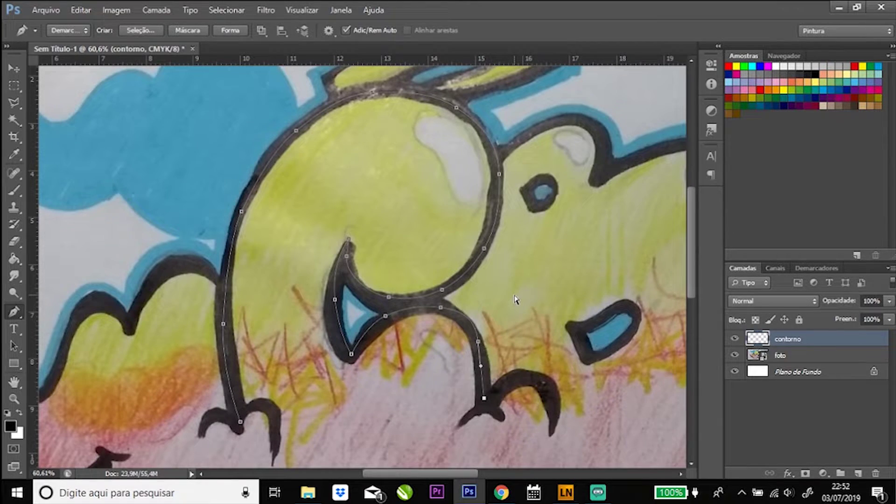
- Adjust the path's anchor points and curves to fit the C outline closely
{"action": "left_click", "coordinate": [479, 343], "text": "ctrl"}
{"action": "left_click_drag", "start_coordinate": [480, 344], "coordinate": [456, 311]}
{"action": "left_click", "coordinate": [387, 318], "text": "ctrl"}
{"action": "left_click_drag", "start_coordinate": [388, 318], "coordinate": [389, 320]}
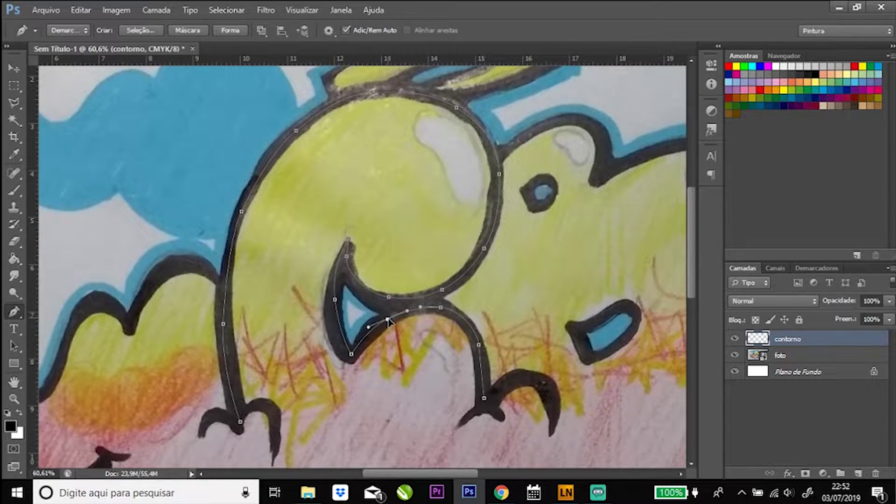
{"action": "left_click_drag", "start_coordinate": [335, 300], "coordinate": [333, 308]}
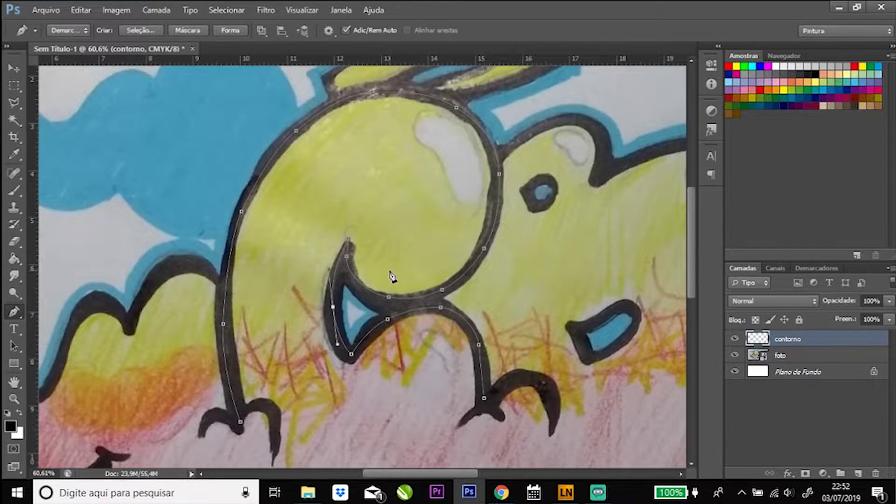
{"action": "left_click", "coordinate": [494, 230]}
{"action": "left_click_drag", "start_coordinate": [389, 299], "coordinate": [388, 305]}
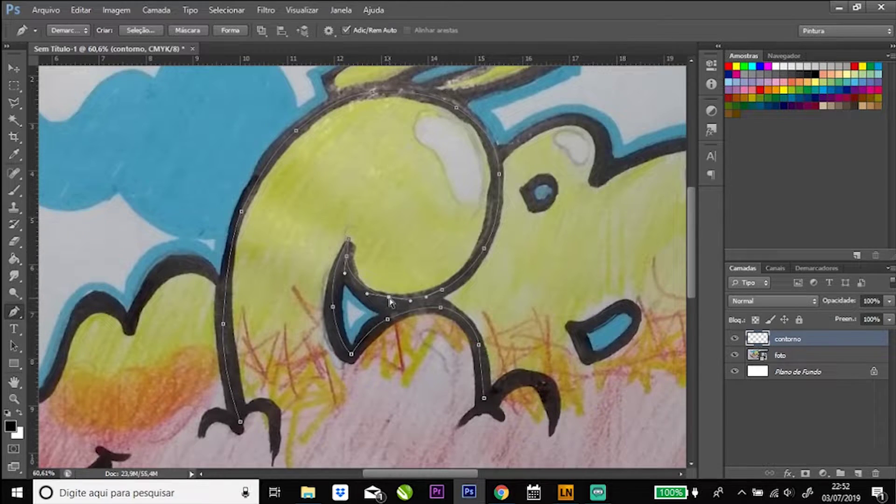
{"action": "left_click_drag", "start_coordinate": [442, 290], "coordinate": [442, 294]}
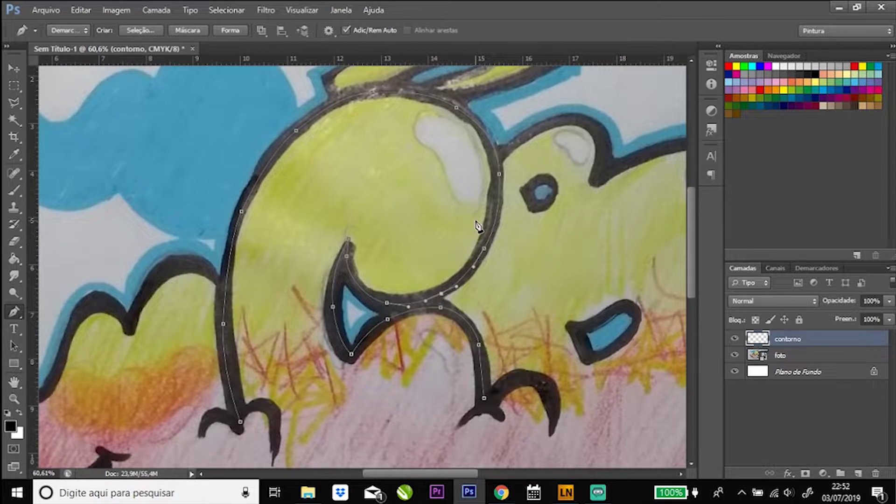
{"action": "left_click", "coordinate": [457, 109], "text": "ctrl"}
{"action": "left_click_drag", "start_coordinate": [457, 108], "coordinate": [454, 102]}
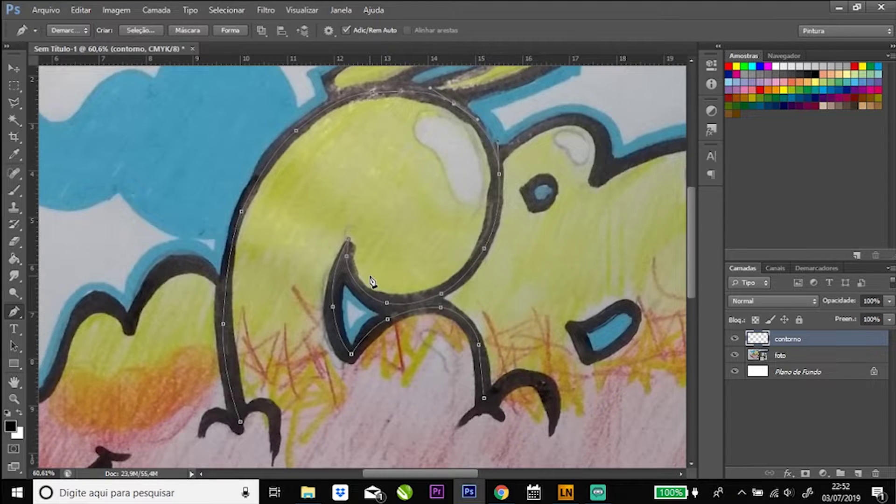
{"action": "key", "text": "b"}
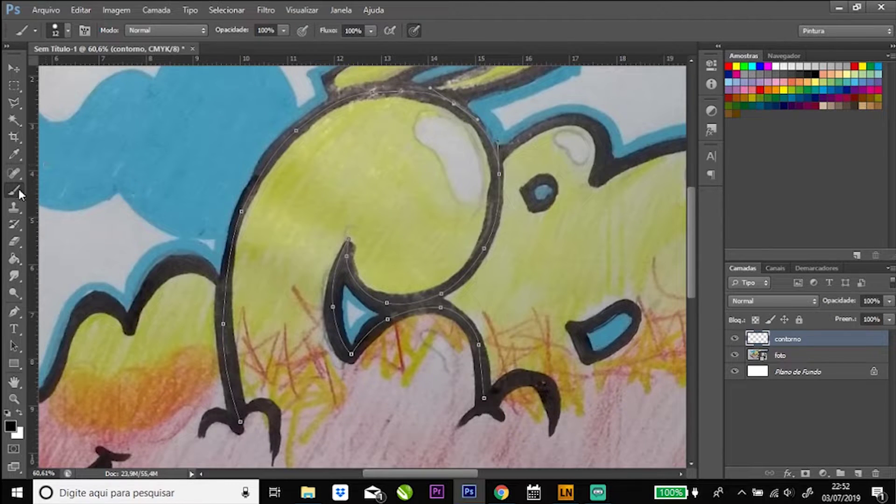
- Stroke the C path with a thin 10 px black brush and check it without the photo
{"action": "left_click", "coordinate": [68, 29]}
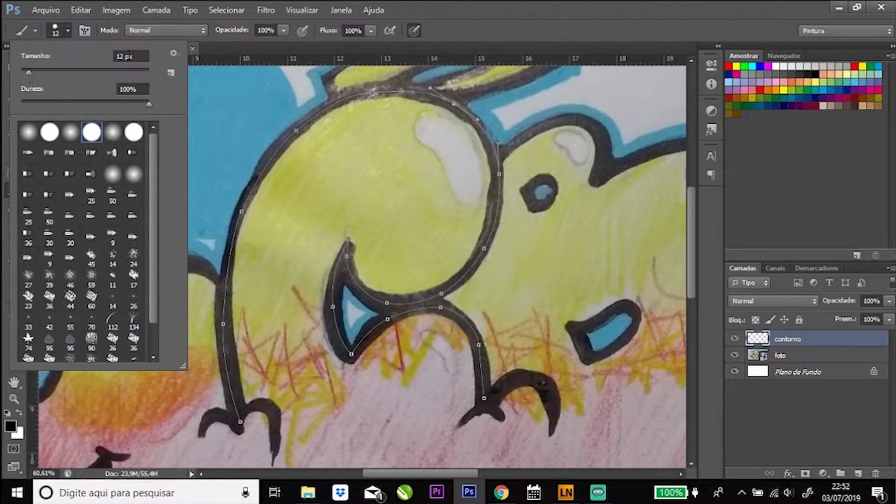
{"action": "left_click_drag", "start_coordinate": [27, 72], "coordinate": [88, 69]}
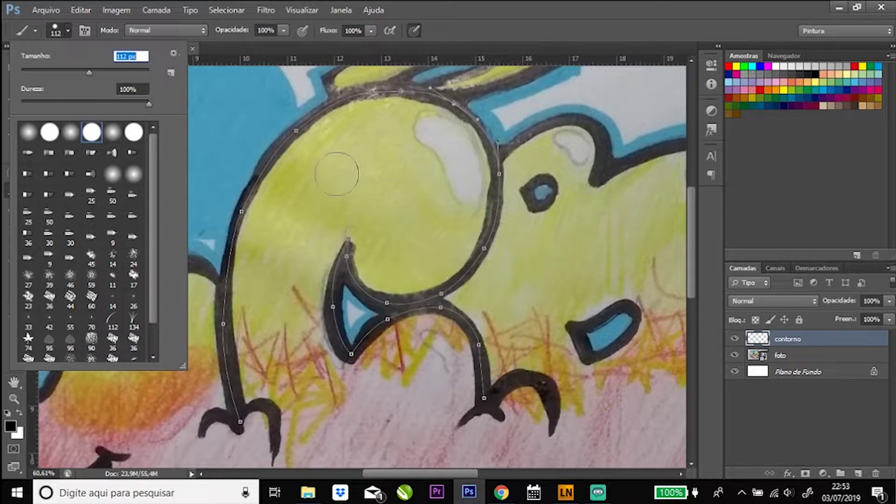
{"action": "mouse_move", "coordinate": [91, 73]}
{"action": "left_mouse_down"}
{"action": "mouse_move", "coordinate": [17, 70]}
{"action": "mouse_move", "coordinate": [27, 68]}
{"action": "left_mouse_up"}
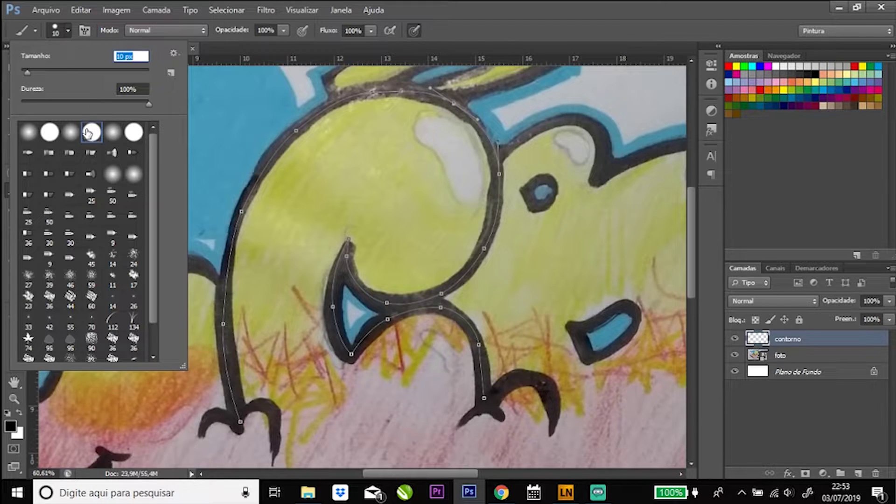
{"action": "left_click", "coordinate": [416, 182]}
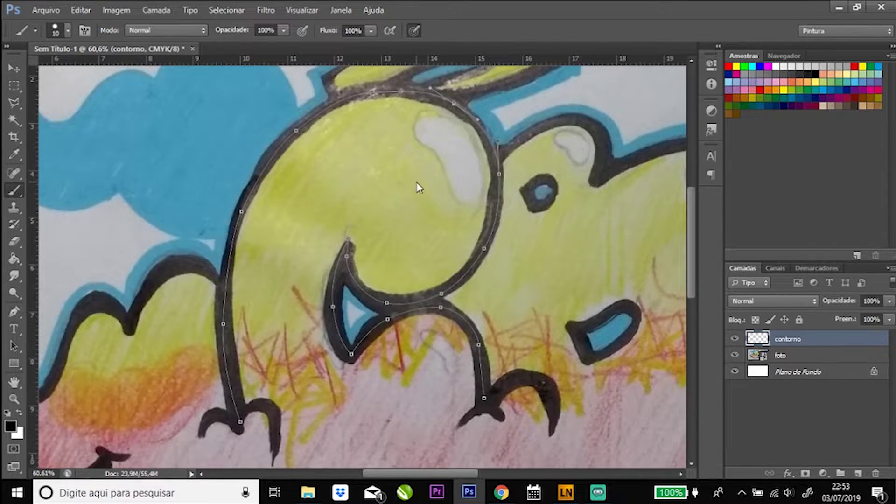
{"action": "key", "text": "Return"}
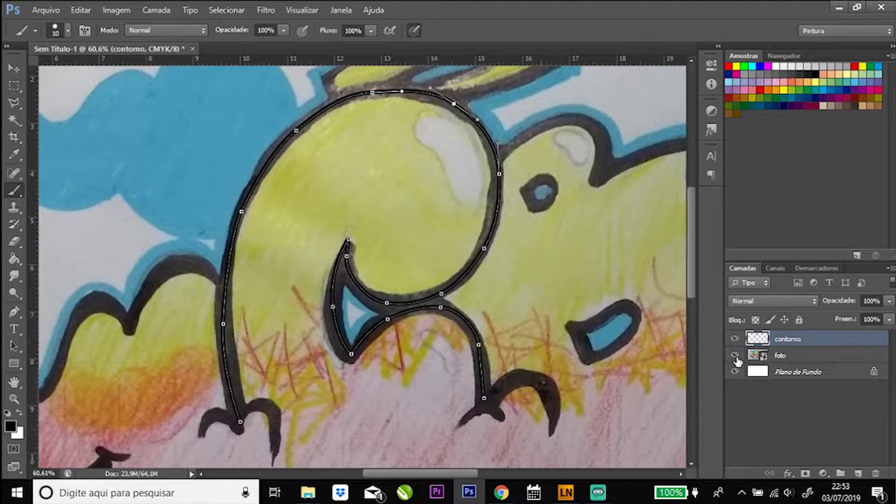
{"action": "left_click", "coordinate": [735, 357]}
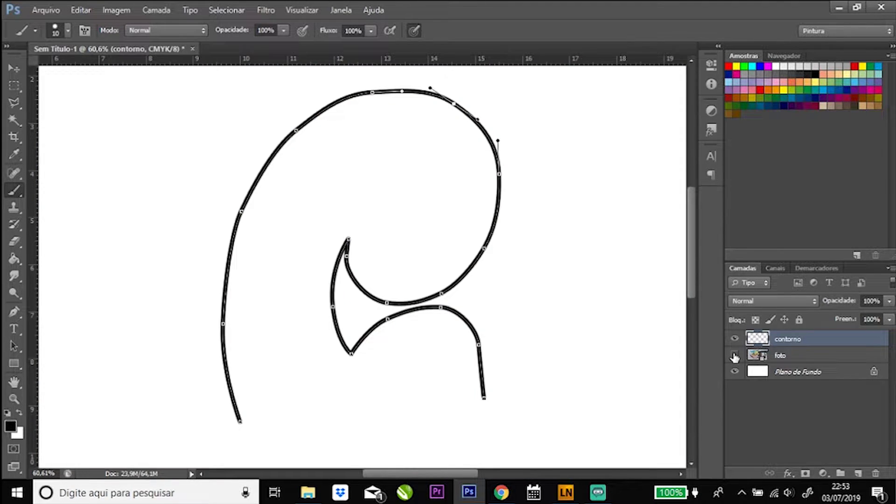
{"action": "left_click", "coordinate": [735, 356]}
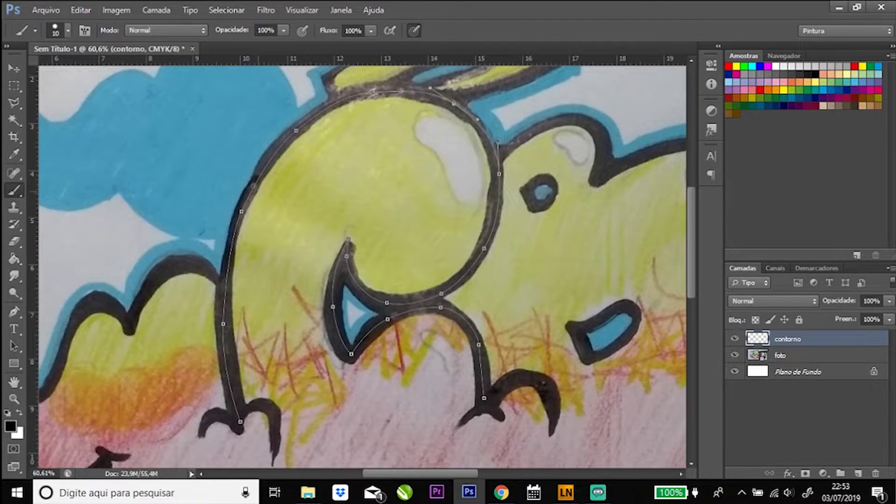
- Stroke the C path with a 30 px black brush, check it alone, then hide the path
{"action": "left_click", "coordinate": [68, 31]}
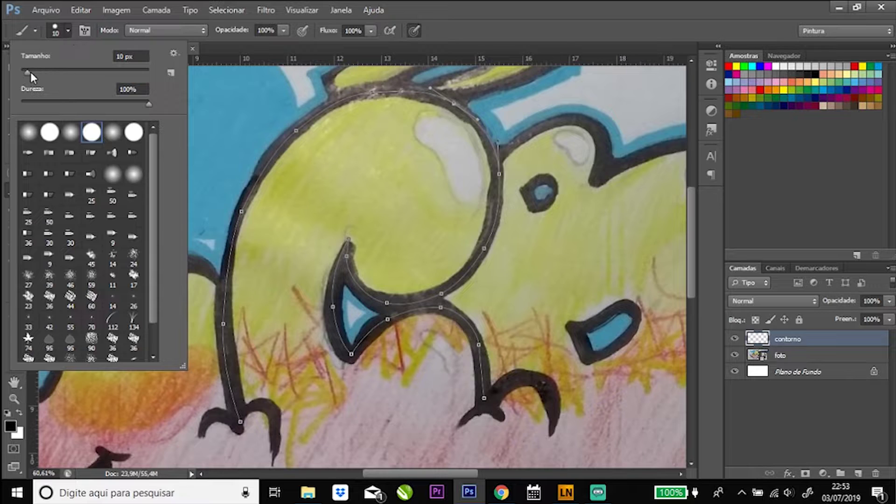
{"action": "double_click", "coordinate": [120, 56]}
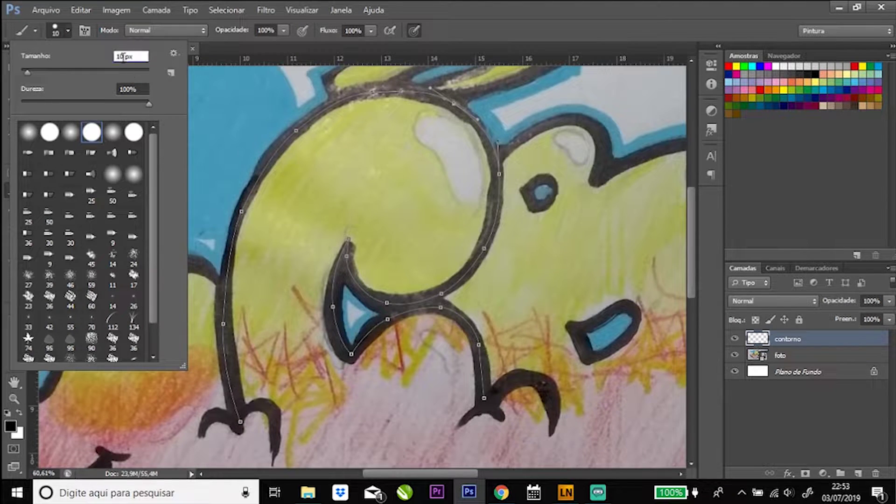
{"action": "type", "text": "30"}
{"action": "key", "text": "Return"}
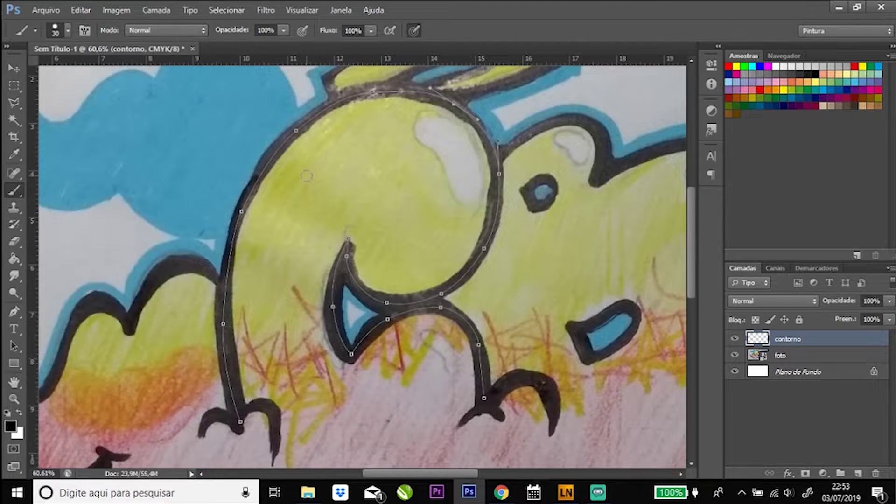
{"action": "key", "text": "Return"}
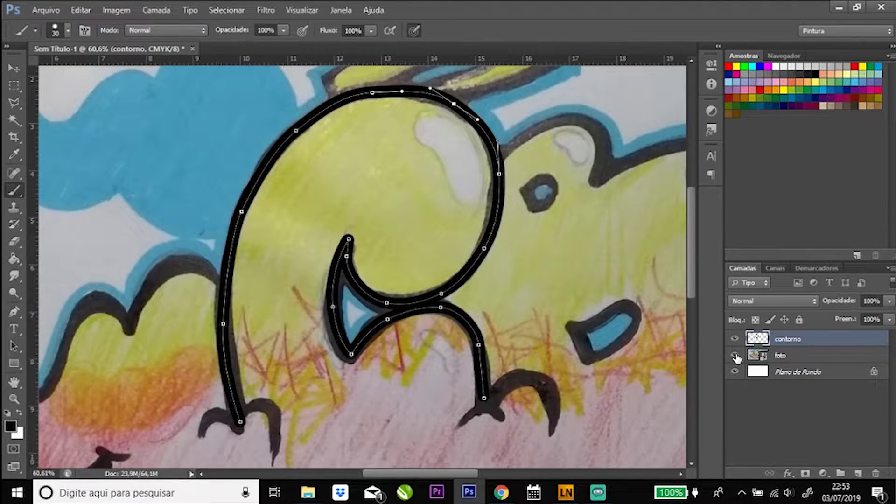
{"action": "left_click", "coordinate": [736, 355]}
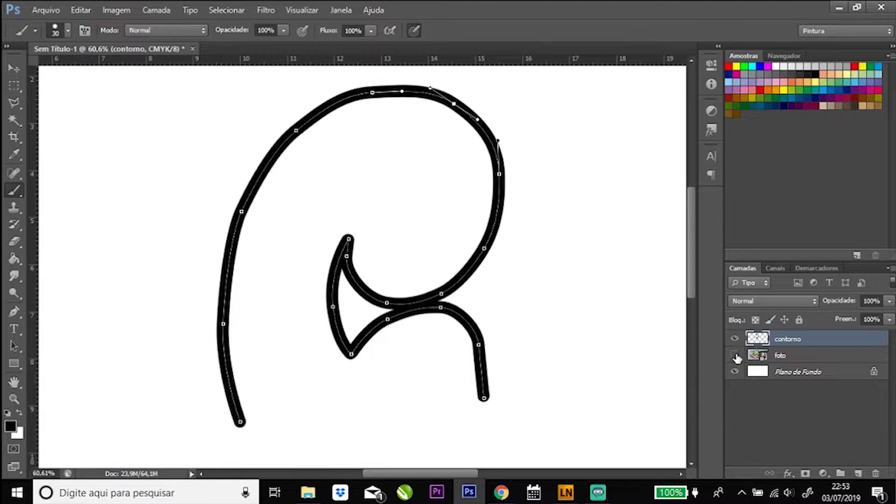
{"action": "left_click", "coordinate": [735, 356]}
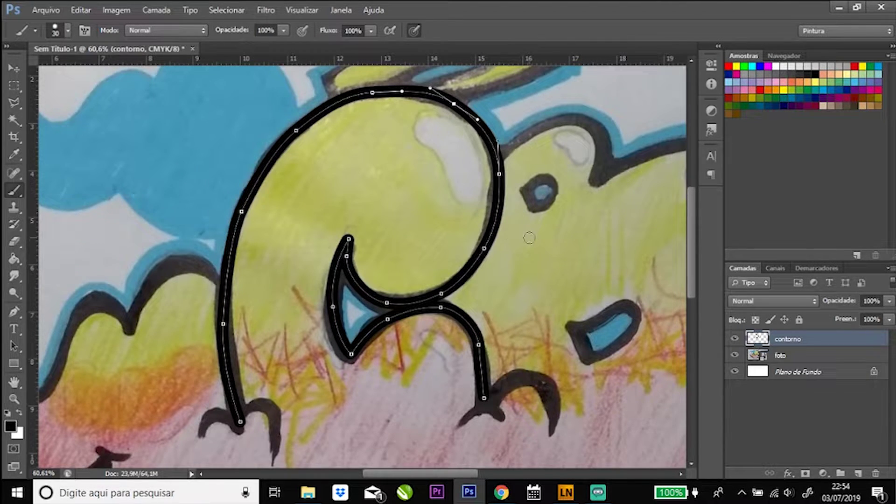
{"action": "key", "text": "p"}
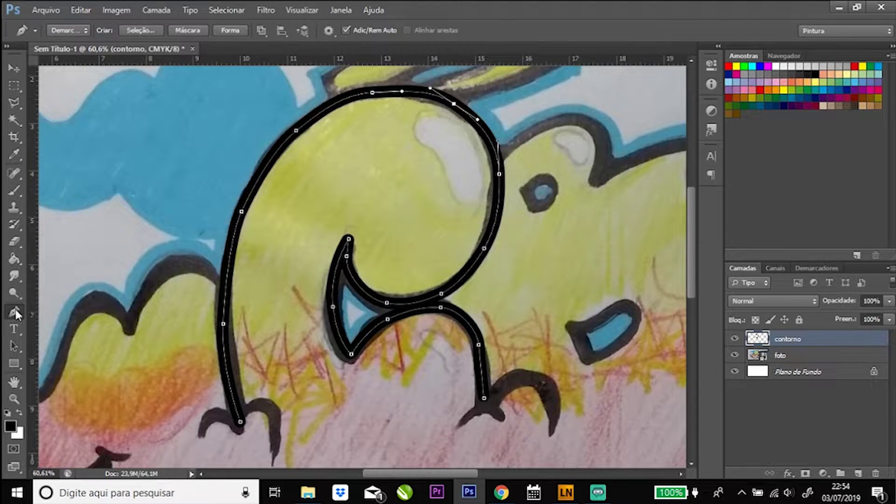
{"action": "key", "text": "Return"}
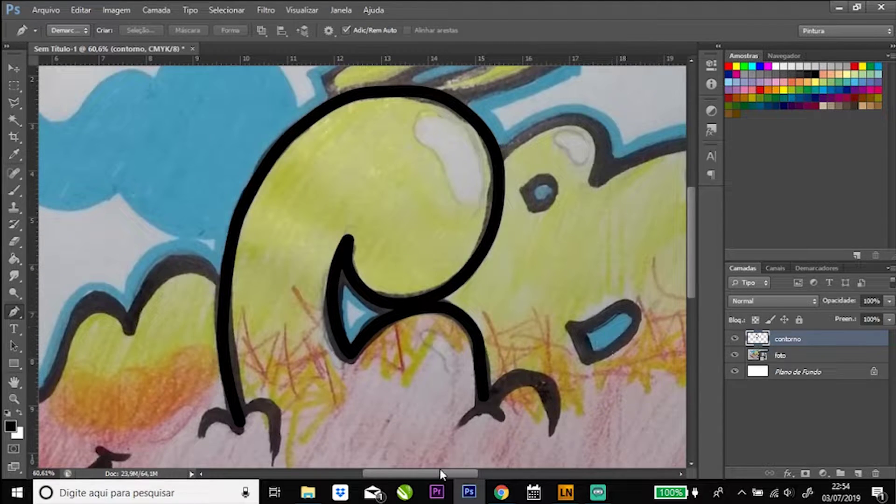
- Trace a pen path along the B's top and right side down to its right foot
{"action": "left_click_drag", "start_coordinate": [430, 471], "coordinate": [480, 472]}
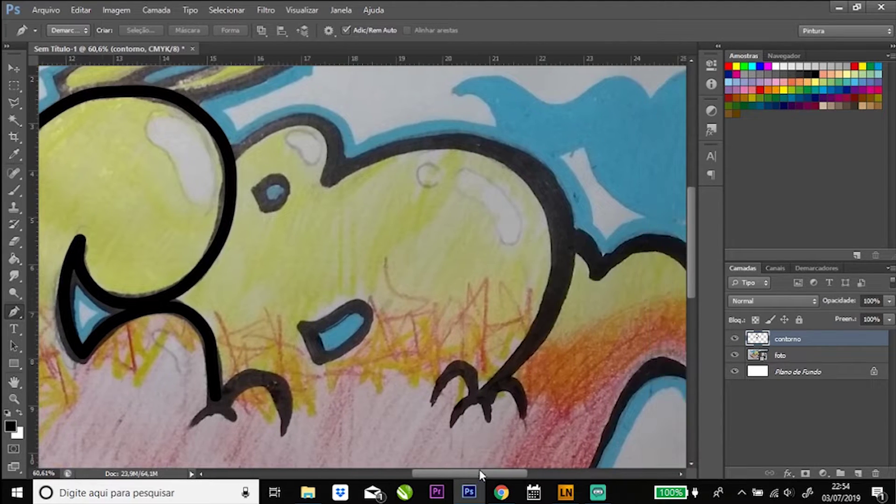
{"action": "left_click", "coordinate": [230, 154]}
{"action": "left_click_drag", "start_coordinate": [266, 131], "coordinate": [329, 128]}
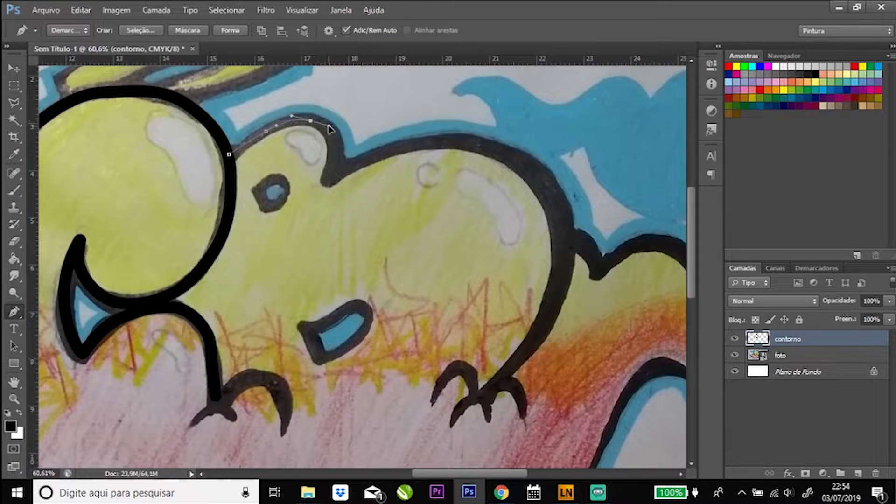
{"action": "left_click_drag", "start_coordinate": [331, 180], "coordinate": [332, 191]}
{"action": "left_click_drag", "start_coordinate": [403, 147], "coordinate": [423, 148]}
{"action": "left_click_drag", "start_coordinate": [492, 147], "coordinate": [514, 158]}
{"action": "left_click_drag", "start_coordinate": [550, 187], "coordinate": [558, 205]}
{"action": "left_click_drag", "start_coordinate": [565, 245], "coordinate": [565, 263]}
{"action": "left_click_drag", "start_coordinate": [556, 302], "coordinate": [550, 317]}
{"action": "left_click_drag", "start_coordinate": [484, 395], "coordinate": [460, 416]}
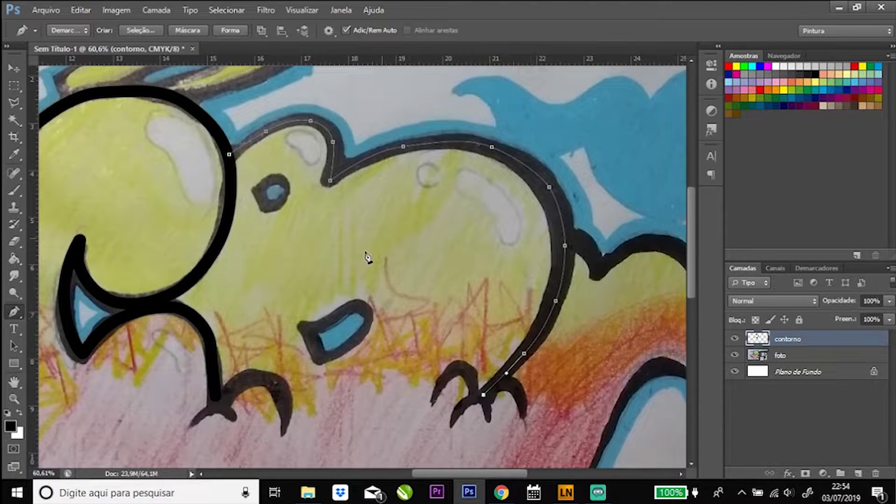
- Stroke the B path in thick black, remove the path, and check it without the photo
{"action": "key", "text": "b"}
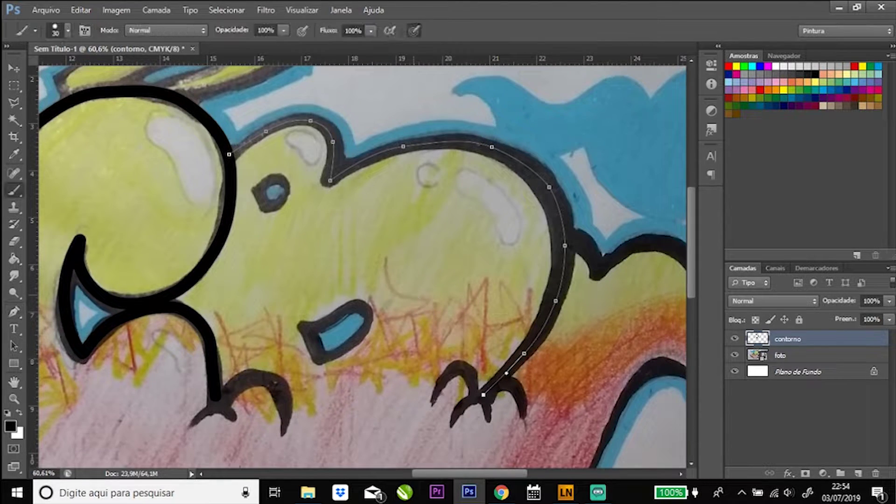
{"action": "key", "text": "Return"}
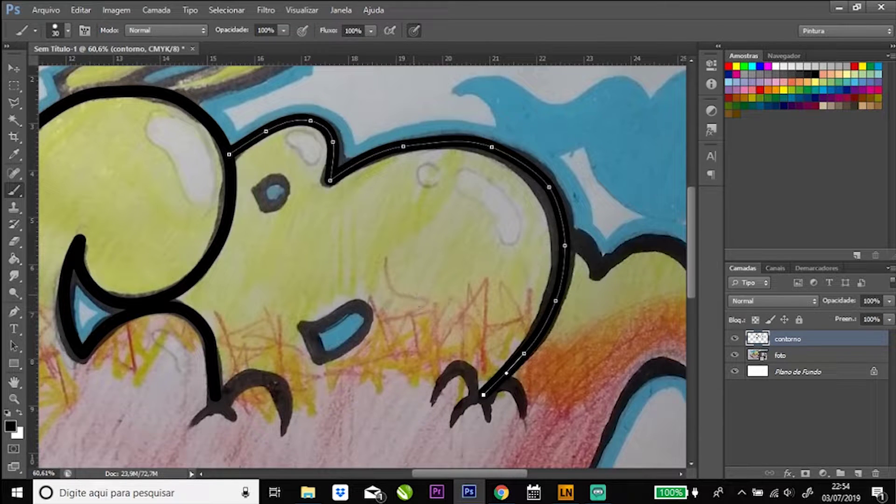
{"action": "key", "text": "p"}
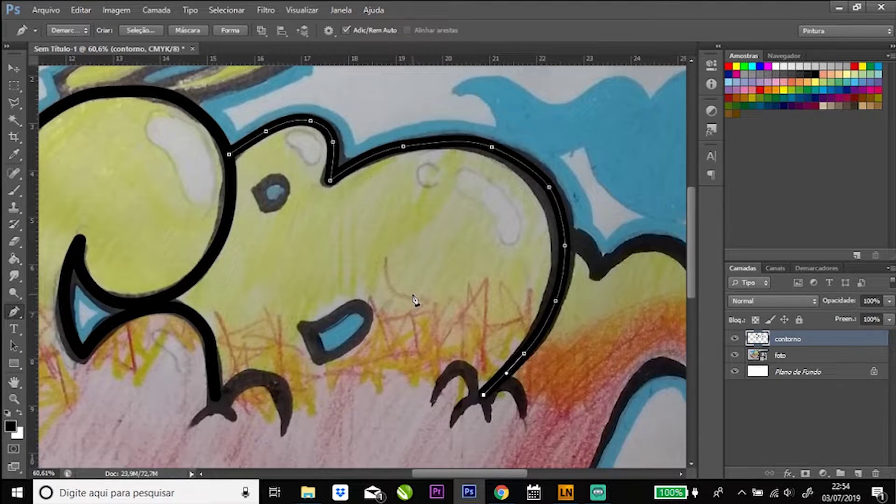
{"action": "key", "text": "Delete"}
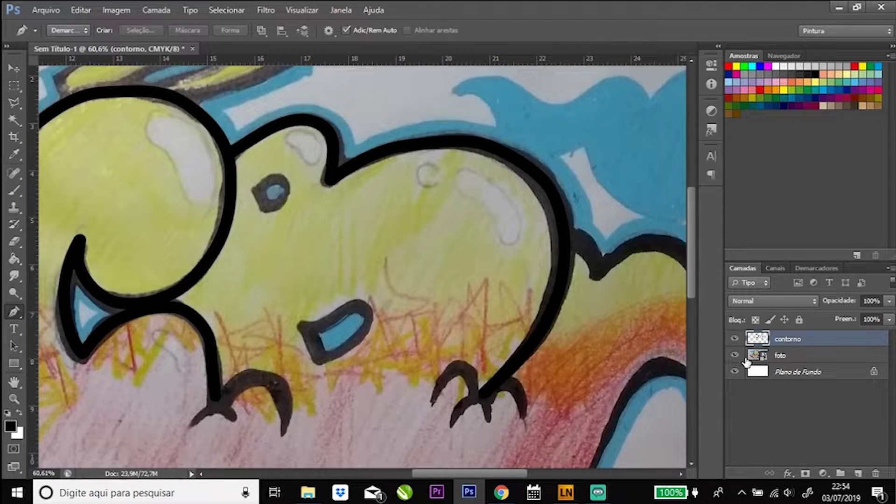
{"action": "left_click", "coordinate": [734, 356]}
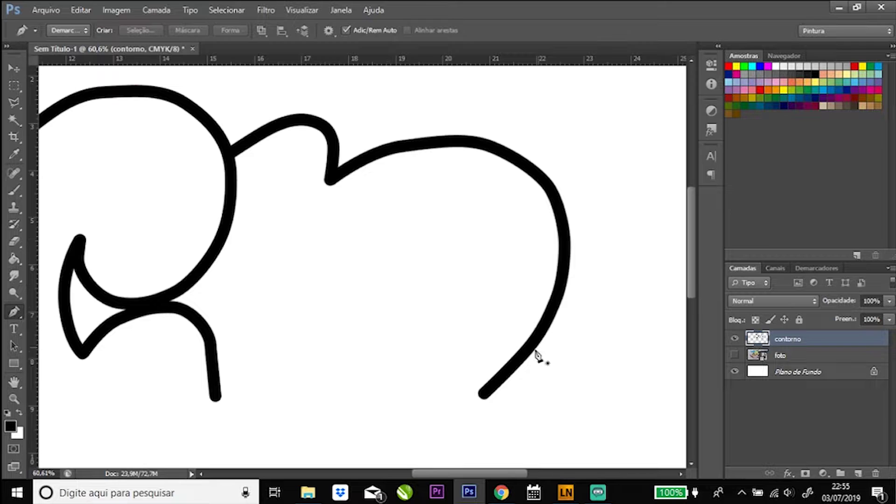
{"action": "left_click", "coordinate": [734, 356]}
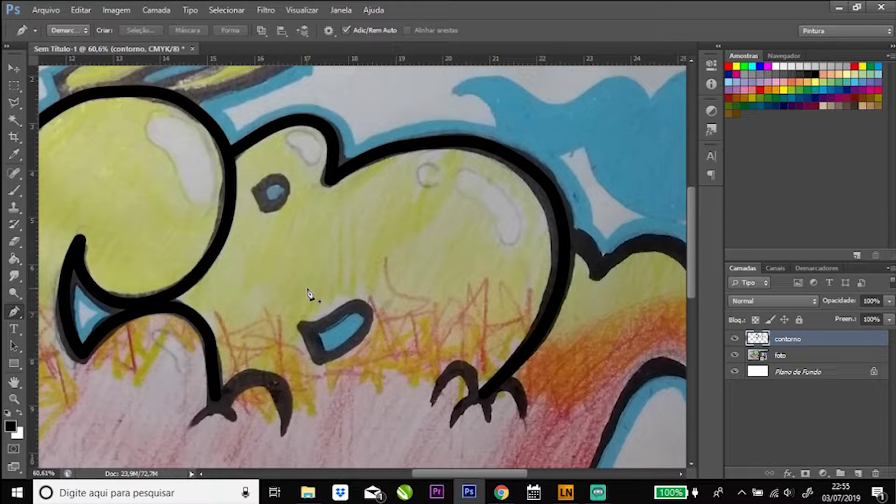
- Zoom in and draw a closed pen path around the B's small upper counter
{"action": "key", "text": "z"}
{"action": "mouse_move", "coordinate": [255, 193]}
{"action": "left_mouse_down"}
{"action": "mouse_move", "coordinate": [300, 199]}
{"action": "mouse_move", "coordinate": [321, 215]}
{"action": "left_mouse_up"}
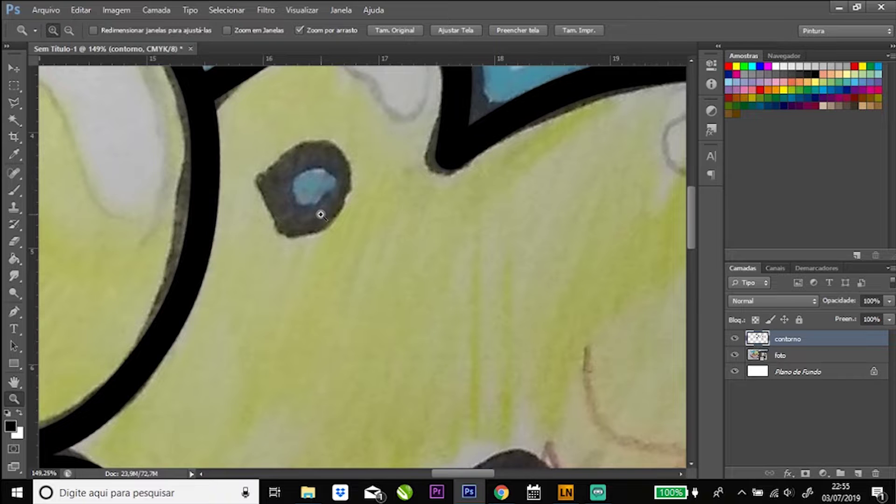
{"action": "key", "text": "p"}
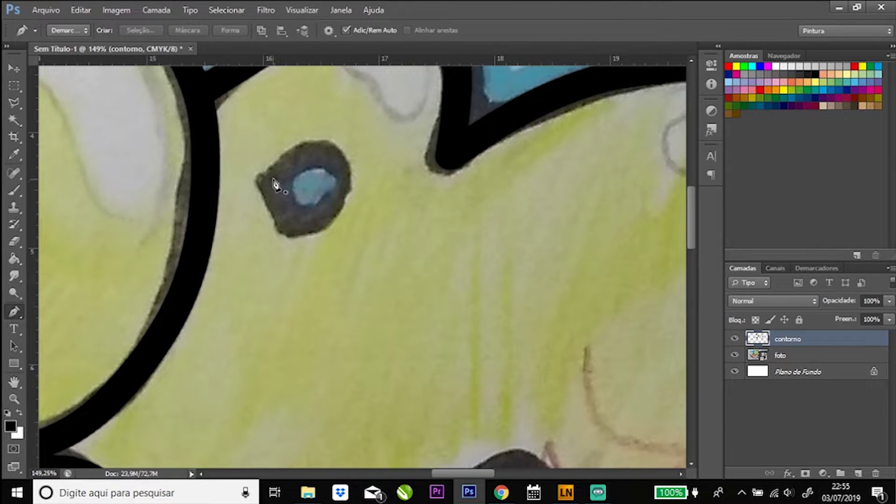
{"action": "left_click", "coordinate": [274, 180]}
{"action": "left_click", "coordinate": [295, 232]}
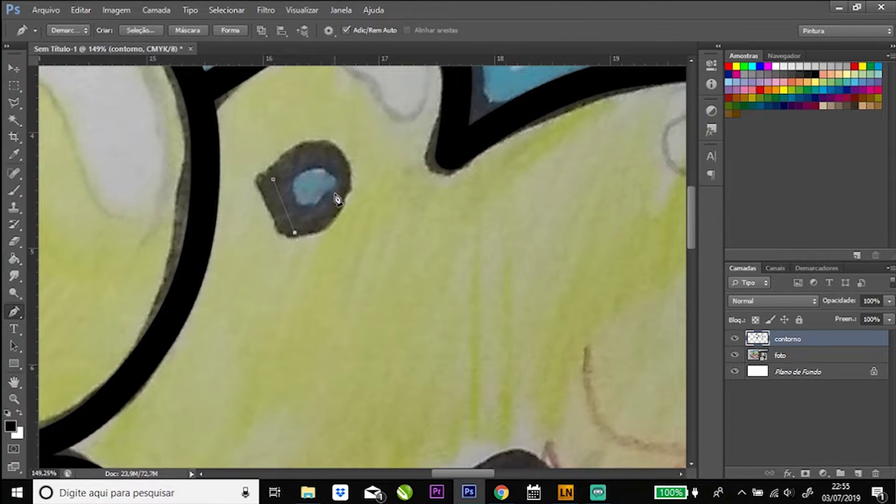
{"action": "left_click_drag", "start_coordinate": [343, 191], "coordinate": [350, 168]}
{"action": "left_click", "coordinate": [304, 151]}
{"action": "left_click_drag", "start_coordinate": [304, 154], "coordinate": [320, 152]}
{"action": "left_click", "coordinate": [274, 181]}
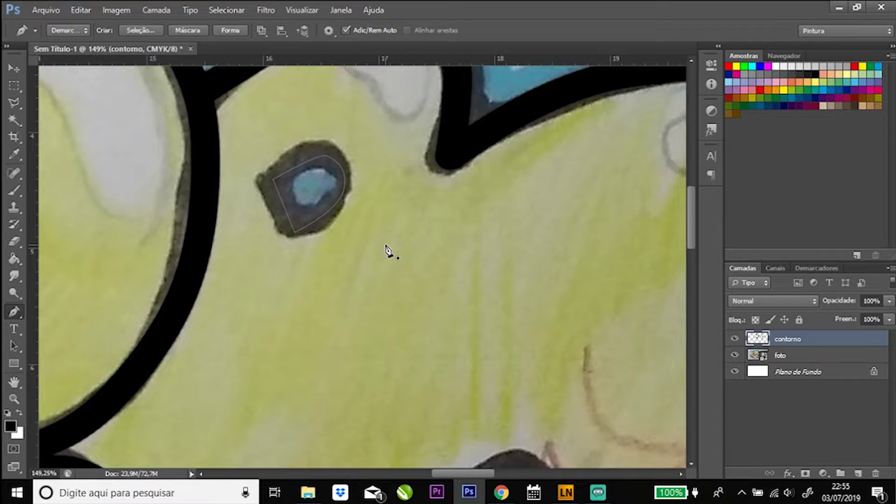
- Stroke the counter path in thick black, hide the path, and zoom back out
{"action": "key", "text": "b"}
{"action": "key", "text": "Return"}
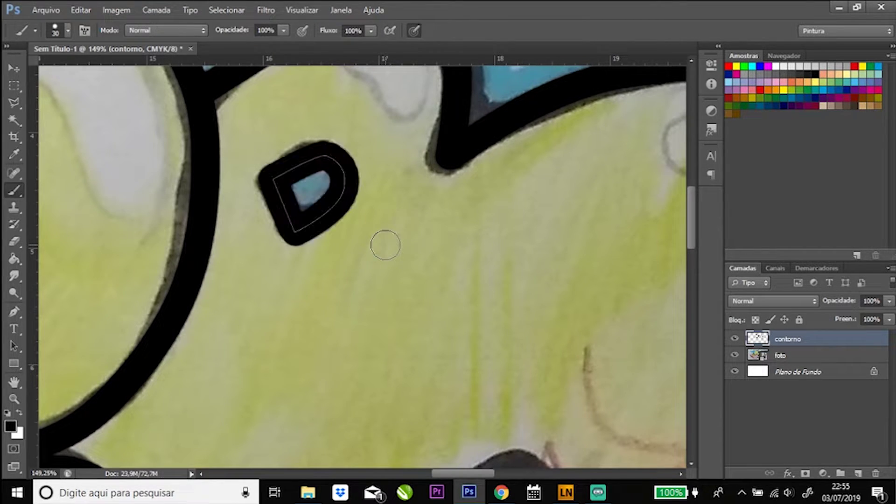
{"action": "key", "text": "p"}
{"action": "key", "text": "Return"}
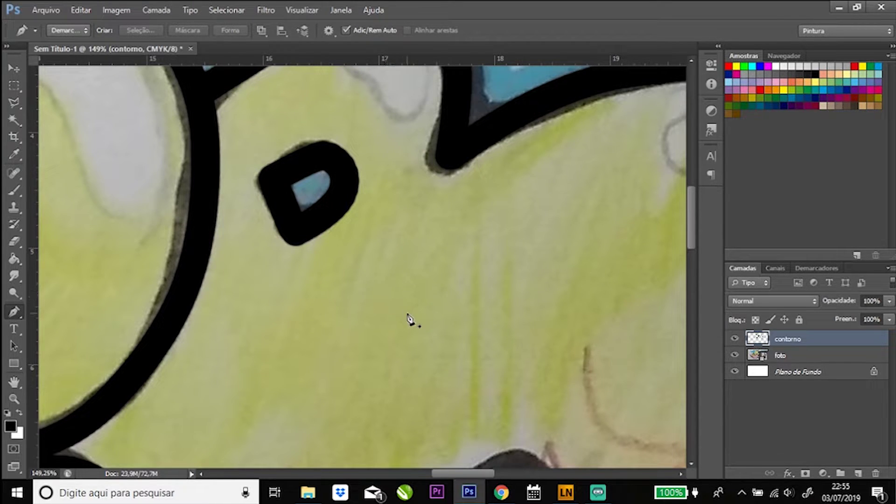
{"action": "key", "text": "z"}
{"action": "left_click_drag", "start_coordinate": [428, 310], "coordinate": [374, 304]}
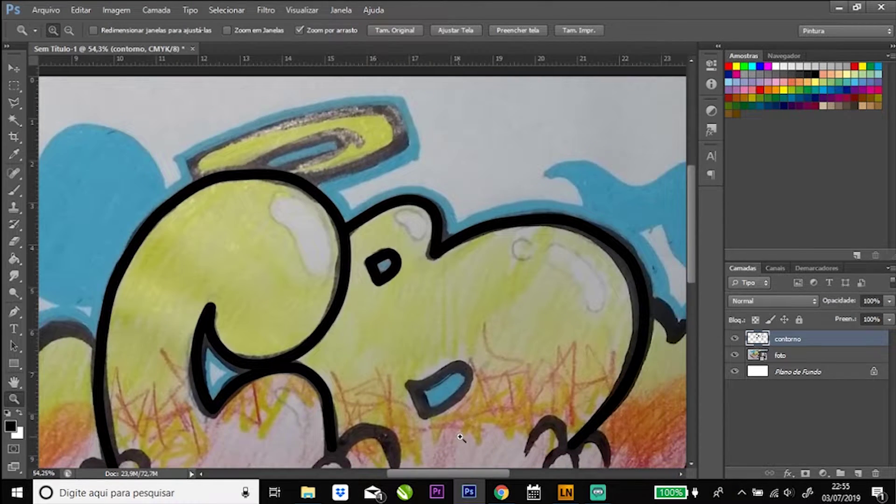
- Trace a closed Pen path around the B's lower counter and stroke it black with the Brush
{"action": "left_click_drag", "start_coordinate": [459, 438], "coordinate": [468, 340]}
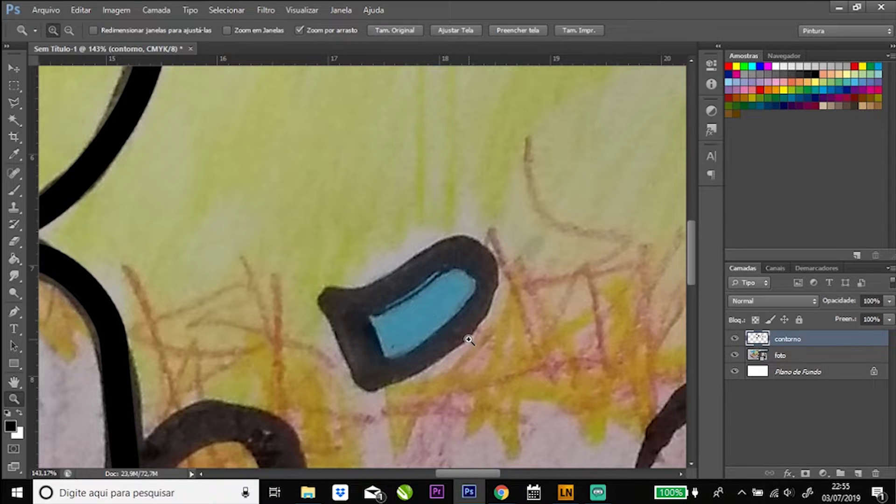
{"action": "key", "text": "p"}
{"action": "left_click", "coordinate": [337, 305]}
{"action": "left_click", "coordinate": [369, 379]}
{"action": "mouse_move", "coordinate": [461, 329]}
{"action": "left_mouse_down"}
{"action": "mouse_move", "coordinate": [482, 306]}
{"action": "mouse_move", "coordinate": [463, 255]}
{"action": "left_mouse_up"}
{"action": "left_click", "coordinate": [337, 305]}
{"action": "key", "text": "b"}
{"action": "key", "text": "Return"}
- Check the new outline by toggling the photo layer and zooming around the piece
{"action": "key", "text": "z"}
{"action": "scroll", "coordinate": [684, 394], "scroll_direction": "down", "scroll_amount": 5}
{"action": "left_click", "coordinate": [735, 356]}
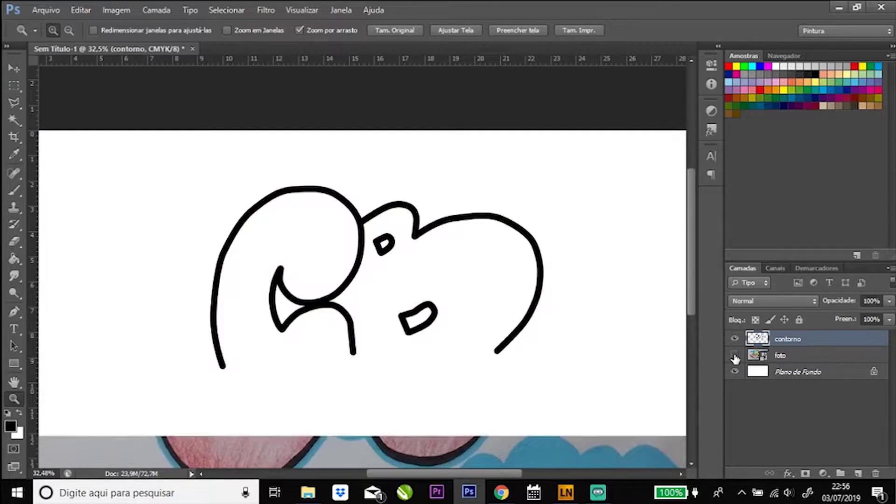
{"action": "left_click", "coordinate": [735, 357]}
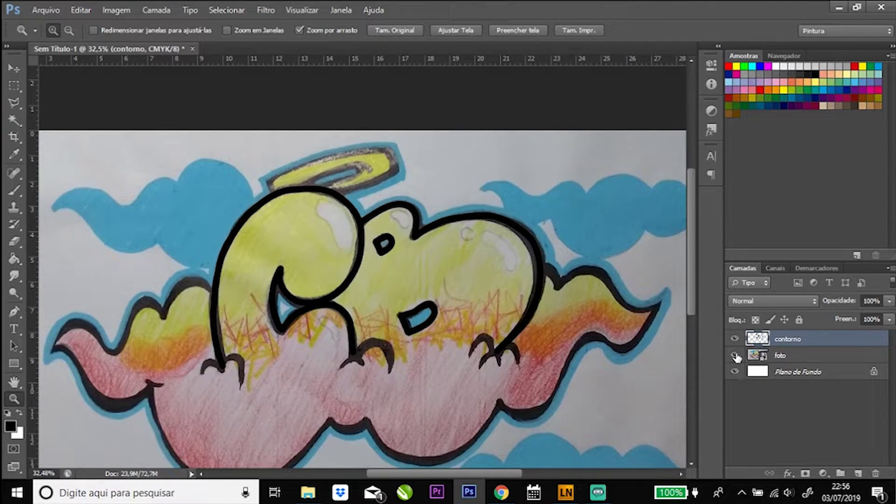
{"action": "left_click", "coordinate": [735, 356]}
{"action": "left_click_drag", "start_coordinate": [504, 360], "coordinate": [562, 372]}
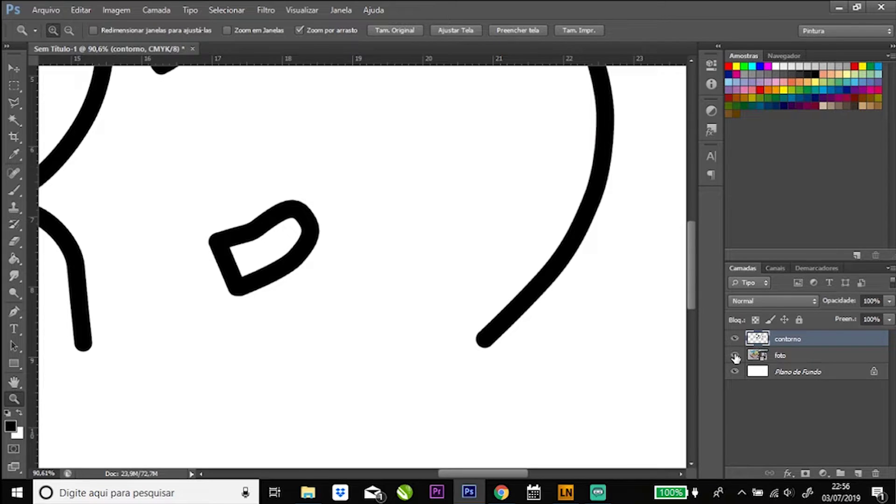
{"action": "left_click", "coordinate": [735, 356]}
{"action": "left_click_drag", "start_coordinate": [467, 312], "coordinate": [296, 347]}
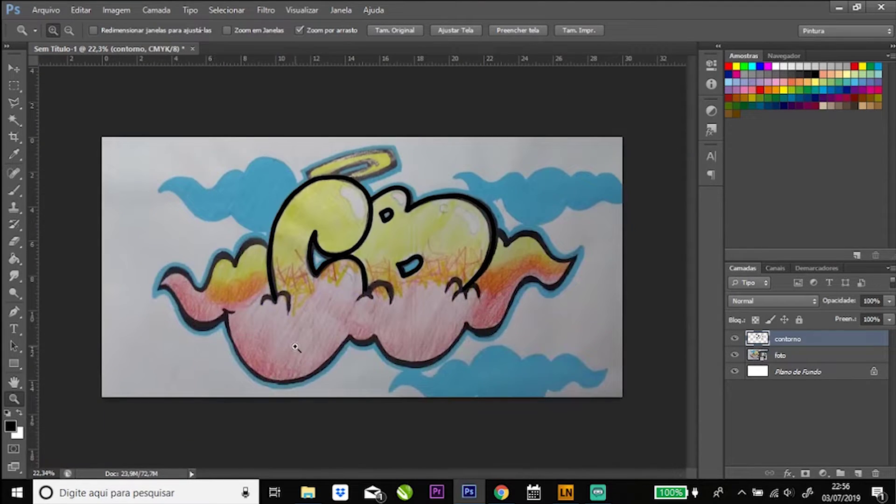
{"action": "mouse_move", "coordinate": [204, 271]}
{"action": "left_mouse_down"}
{"action": "mouse_move", "coordinate": [293, 272]}
{"action": "mouse_move", "coordinate": [280, 266]}
{"action": "left_mouse_up"}
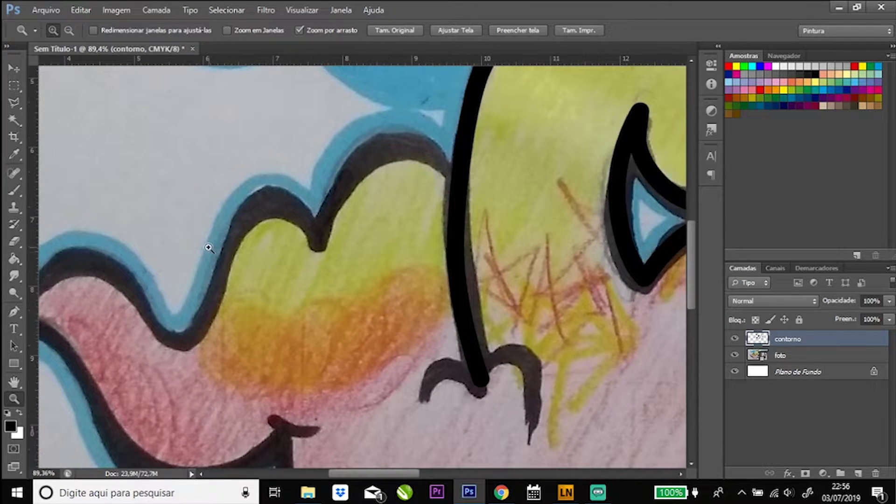
{"action": "mouse_move", "coordinate": [209, 252]}
{"action": "left_mouse_down"}
{"action": "mouse_move", "coordinate": [105, 262]}
{"action": "mouse_move", "coordinate": [143, 259]}
{"action": "left_mouse_up"}
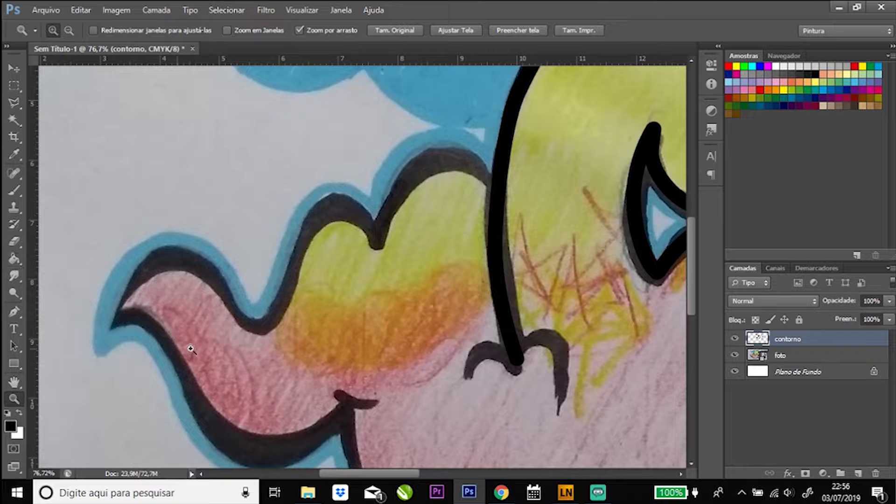
- Start a Pen path along the left wing's wavy top edge and around its tip
{"action": "key", "text": "p"}
{"action": "left_click", "coordinate": [494, 184]}
{"action": "mouse_move", "coordinate": [461, 163]}
{"action": "left_mouse_down"}
{"action": "mouse_move", "coordinate": [431, 164]}
{"action": "mouse_move", "coordinate": [396, 202]}
{"action": "left_mouse_up"}
{"action": "left_click", "coordinate": [377, 240]}
{"action": "left_click_drag", "start_coordinate": [338, 208], "coordinate": [315, 209]}
{"action": "left_click", "coordinate": [294, 273]}
{"action": "left_click", "coordinate": [269, 319]}
{"action": "left_click_drag", "start_coordinate": [239, 310], "coordinate": [221, 295]}
{"action": "left_click_drag", "start_coordinate": [193, 264], "coordinate": [183, 263]}
{"action": "left_click", "coordinate": [150, 268]}
- Continue the path along the bottom and lower-right outline
{"action": "left_click_drag", "start_coordinate": [112, 323], "coordinate": [142, 322]}
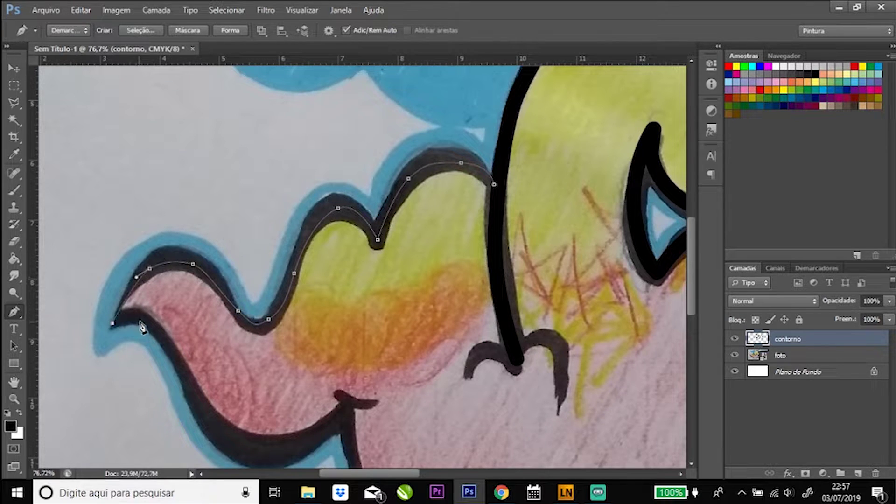
{"action": "left_click_drag", "start_coordinate": [186, 385], "coordinate": [198, 408]}
{"action": "left_click_drag", "start_coordinate": [237, 446], "coordinate": [260, 455]}
{"action": "left_click", "coordinate": [306, 446]}
{"action": "left_click", "coordinate": [346, 406]}
{"action": "scroll", "coordinate": [346, 406], "scroll_direction": "down", "scroll_amount": 5}
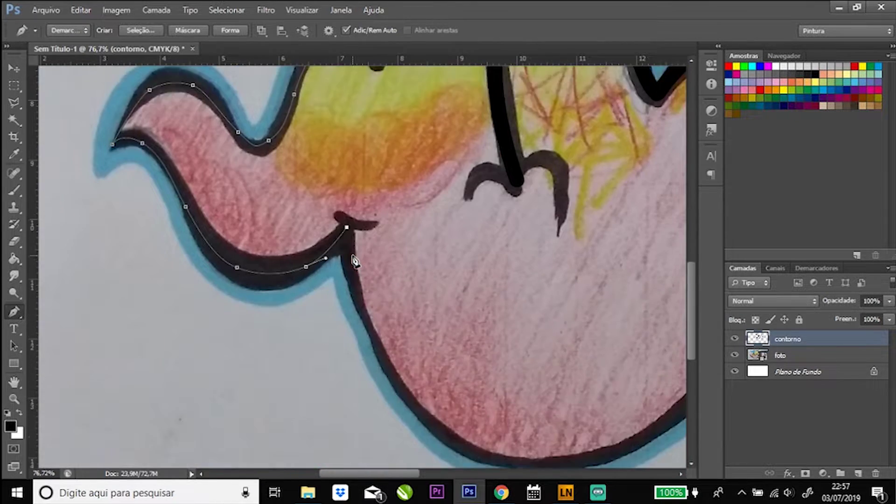
{"action": "left_click_drag", "start_coordinate": [360, 258], "coordinate": [367, 278]}
{"action": "left_click", "coordinate": [402, 347]}
{"action": "left_click", "coordinate": [467, 405]}
{"action": "left_click_drag", "start_coordinate": [561, 422], "coordinate": [594, 420]}
{"action": "left_click_drag", "start_coordinate": [659, 387], "coordinate": [679, 373]}
{"action": "scroll", "coordinate": [406, 471], "scroll_direction": "down", "scroll_amount": 2}
{"action": "left_click_drag", "start_coordinate": [406, 472], "coordinate": [455, 471]}
- Trace the path around the notch in the bottom edge
{"action": "left_click", "coordinate": [417, 258]}
{"action": "left_click", "coordinate": [457, 213]}
{"action": "left_click_drag", "start_coordinate": [495, 236], "coordinate": [526, 239]}
{"action": "left_click", "coordinate": [541, 215]}
{"action": "left_click_drag", "start_coordinate": [617, 302], "coordinate": [639, 312]}
{"action": "left_click_drag", "start_coordinate": [438, 472], "coordinate": [503, 471]}
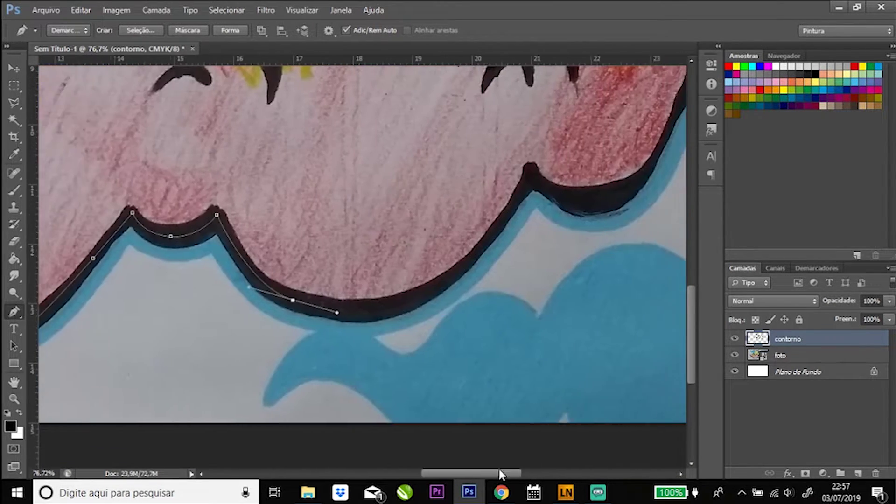
{"action": "left_click_drag", "start_coordinate": [344, 301], "coordinate": [372, 291]}
{"action": "left_click_drag", "start_coordinate": [423, 231], "coordinate": [429, 230]}
{"action": "left_click", "coordinate": [460, 173]}
- Curve the path up the right outline to a corner at the right wing tip
{"action": "left_click_drag", "start_coordinate": [524, 200], "coordinate": [564, 197]}
{"action": "left_click_drag", "start_coordinate": [592, 148], "coordinate": [595, 140]}
{"action": "left_click", "coordinate": [622, 83]}
{"action": "left_click_drag", "start_coordinate": [621, 83], "coordinate": [260, 271]}
{"action": "mouse_move", "coordinate": [304, 206]}
{"action": "left_mouse_down"}
{"action": "mouse_move", "coordinate": [328, 199]}
{"action": "mouse_move", "coordinate": [365, 226]}
{"action": "left_mouse_up"}
{"action": "left_click", "coordinate": [392, 236]}
{"action": "left_click_drag", "start_coordinate": [436, 202], "coordinate": [445, 189]}
{"action": "left_click", "coordinate": [472, 135]}
{"action": "left_click", "coordinate": [405, 137]}
- Trace the right wing's upper edge, ending the path where it meets the B
{"action": "scroll", "coordinate": [392, 131], "scroll_direction": "up", "scroll_amount": 3}
{"action": "left_click", "coordinate": [338, 140]}
{"action": "left_click_drag", "start_coordinate": [286, 138], "coordinate": [260, 146]}
{"action": "left_click", "coordinate": [238, 165]}
{"action": "left_click", "coordinate": [226, 137]}
{"action": "left_click", "coordinate": [196, 126]}
{"action": "scroll", "coordinate": [195, 126], "scroll_direction": "down", "scroll_amount": 2}
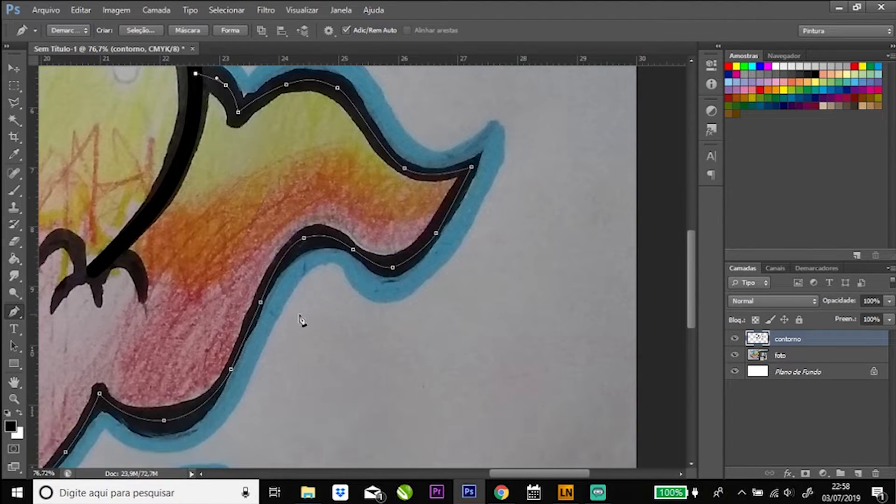
- Stroke the traced path in black with the Brush and zoom out to the whole drawing
{"action": "key", "text": "b"}
{"action": "key", "text": "Return"}
{"action": "key", "text": "z"}
{"action": "left_click_drag", "start_coordinate": [396, 291], "coordinate": [376, 296]}
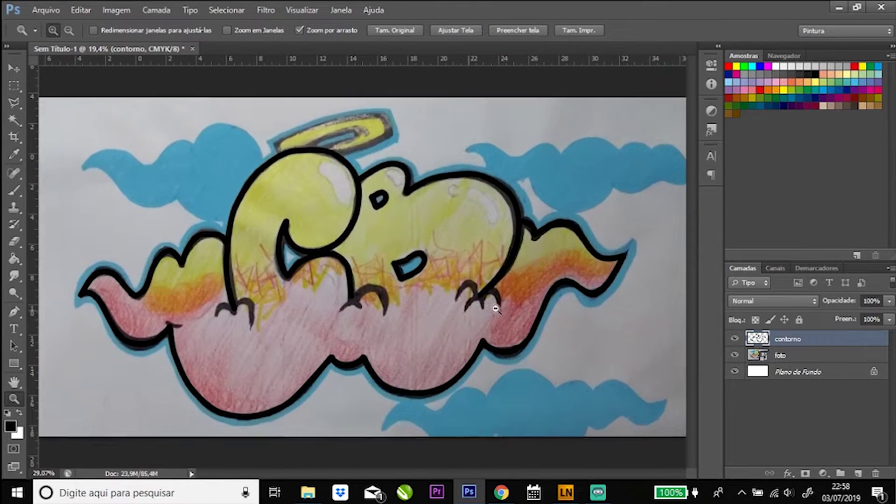
- Hide and reshow the photo layer to check the outline so far
{"action": "left_click_drag", "start_coordinate": [496, 309], "coordinate": [621, 331]}
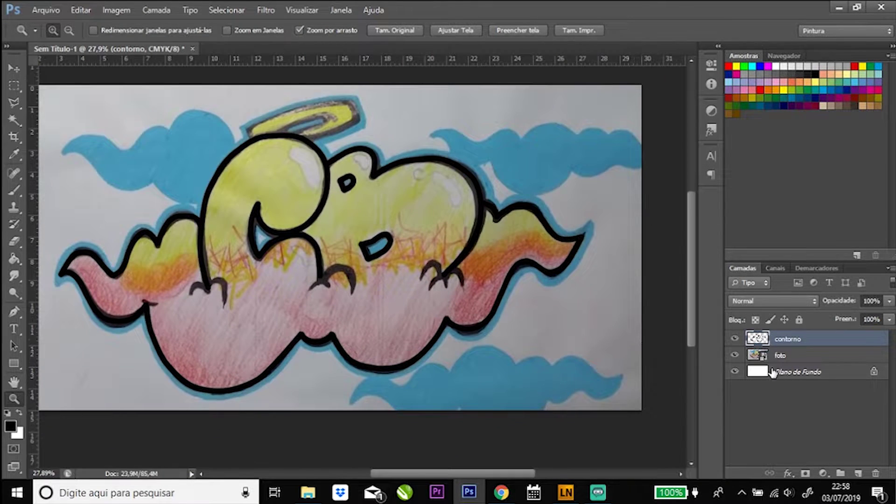
{"action": "left_click", "coordinate": [736, 356]}
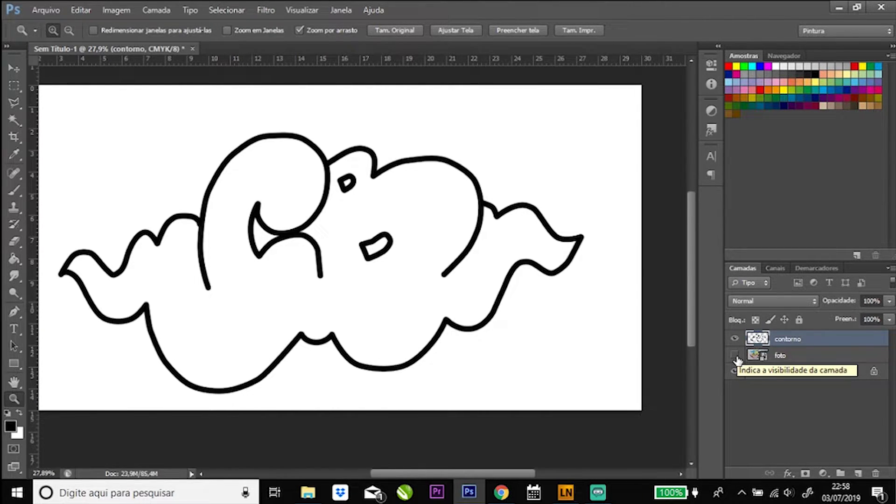
{"action": "left_click", "coordinate": [735, 356]}
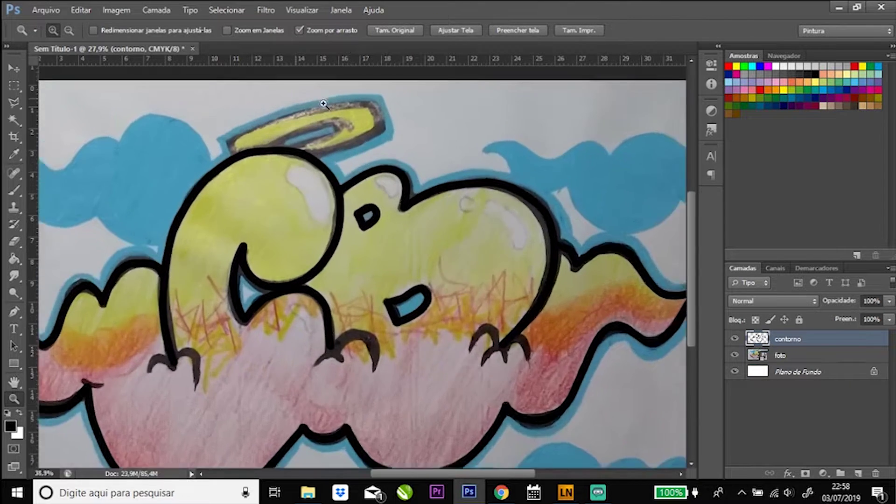
- Zoom in on the halo and stroke its path black with the Brush
{"action": "left_click_drag", "start_coordinate": [296, 103], "coordinate": [337, 103]}
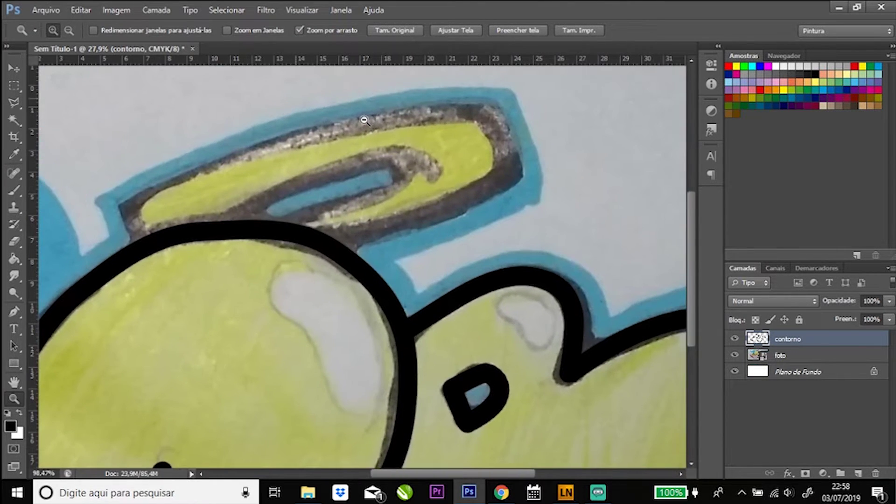
{"action": "key", "text": "v"}
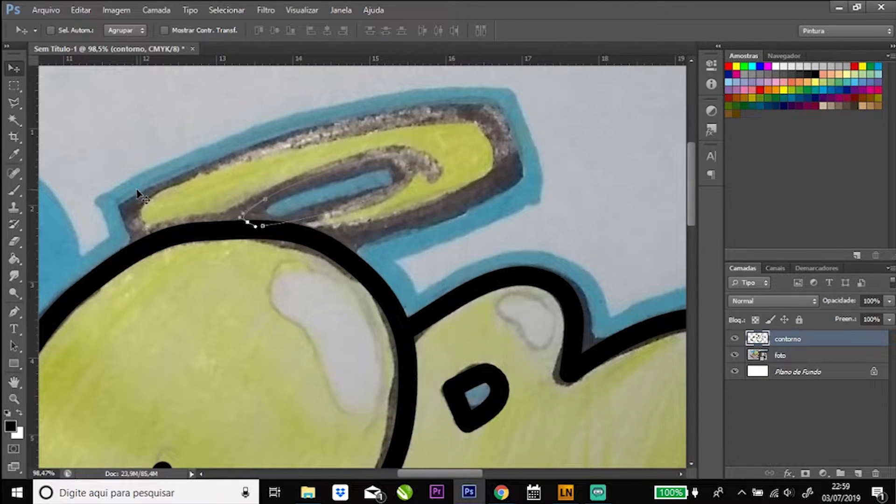
{"action": "key", "text": "b"}
{"action": "key", "text": "Return"}
- Trace a closed Pen path around the halo's right and left sides
{"action": "key", "text": "p"}
{"action": "left_click", "coordinate": [327, 243]}
{"action": "left_click", "coordinate": [455, 208]}
{"action": "left_click", "coordinate": [512, 172]}
{"action": "left_click", "coordinate": [479, 108]}
{"action": "left_click", "coordinate": [265, 151]}
{"action": "left_click", "coordinate": [140, 206]}
{"action": "left_click", "coordinate": [327, 242]}
- Zoom out to the whole drawing and hide the photo to view the contour alone
{"action": "key", "text": "z"}
{"action": "mouse_move", "coordinate": [336, 350]}
{"action": "left_mouse_down"}
{"action": "mouse_move", "coordinate": [294, 350]}
{"action": "mouse_move", "coordinate": [336, 295]}
{"action": "left_mouse_up"}
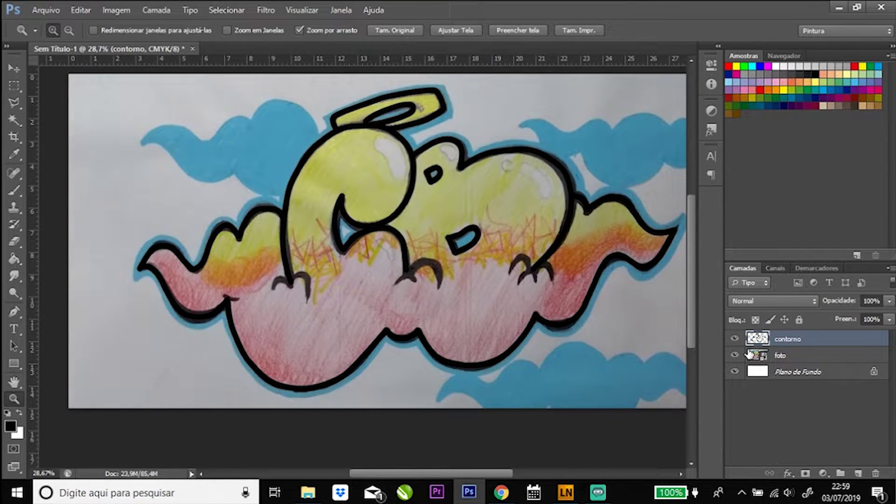
{"action": "left_click", "coordinate": [735, 356]}
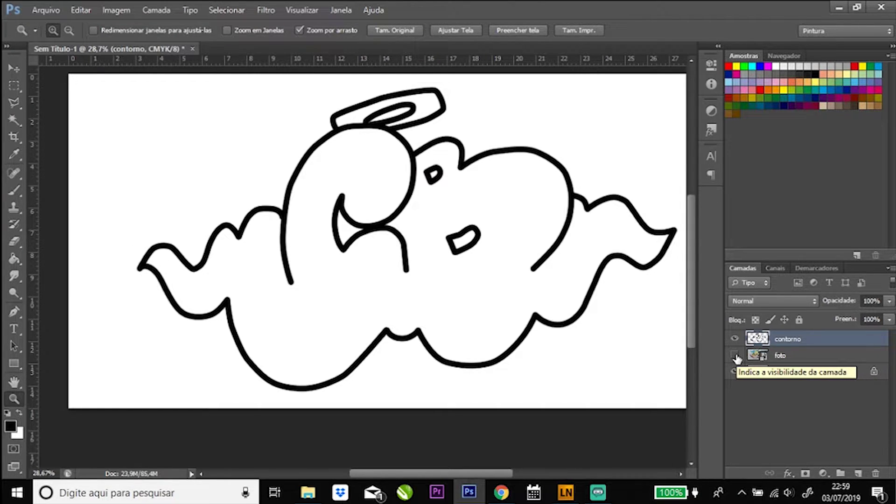
{"action": "left_click", "coordinate": [736, 356]}
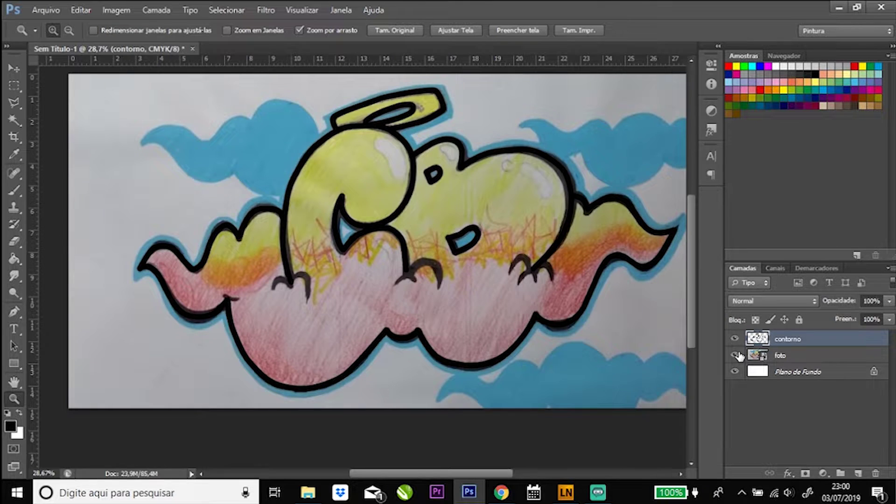
{"action": "left_click_drag", "start_coordinate": [288, 307], "coordinate": [355, 299]}
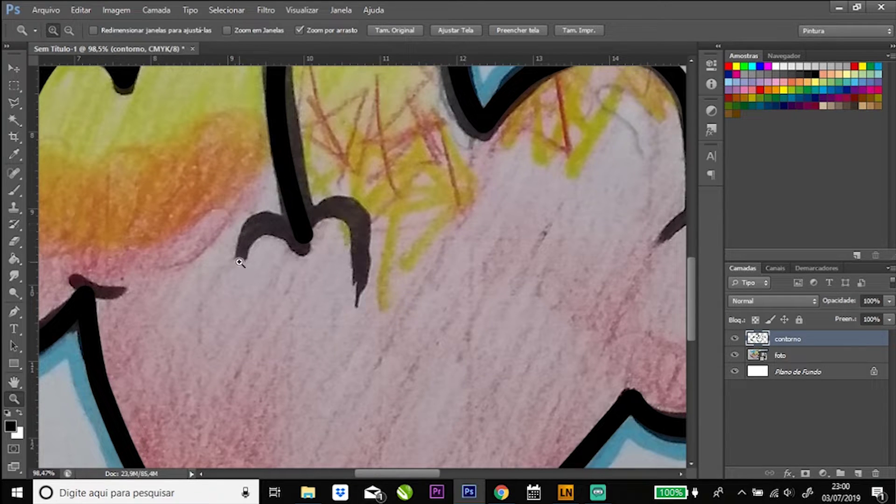
{"action": "left_click_drag", "start_coordinate": [266, 270], "coordinate": [313, 267]}
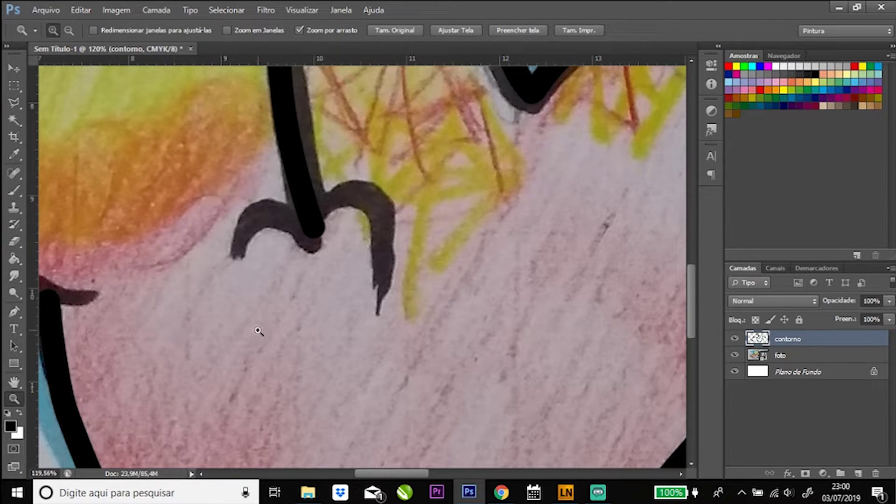
{"action": "key", "text": "p"}
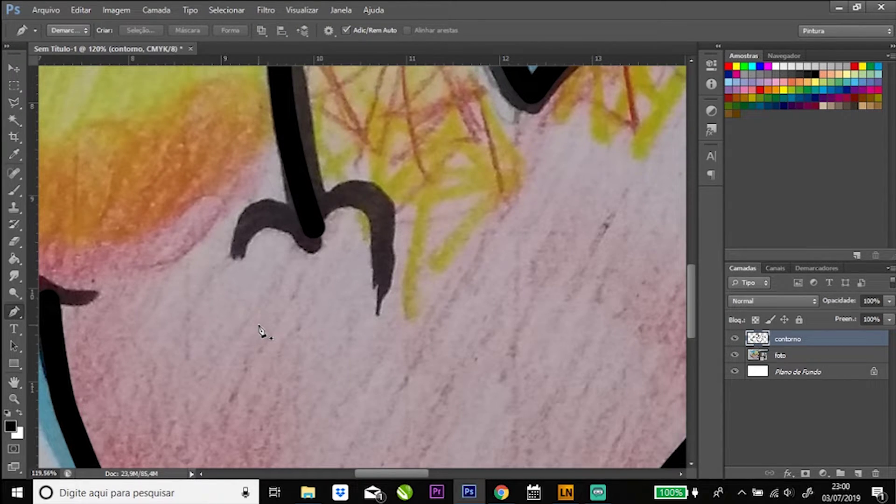
- Set the Pen to Shape mode with no fill and a solid black 1 pt stroke
{"action": "left_click", "coordinate": [66, 28]}
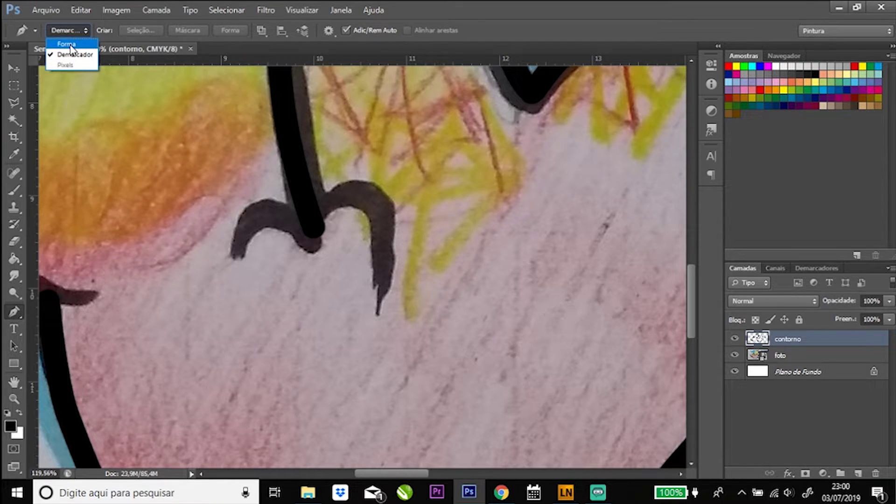
{"action": "left_click", "coordinate": [71, 45]}
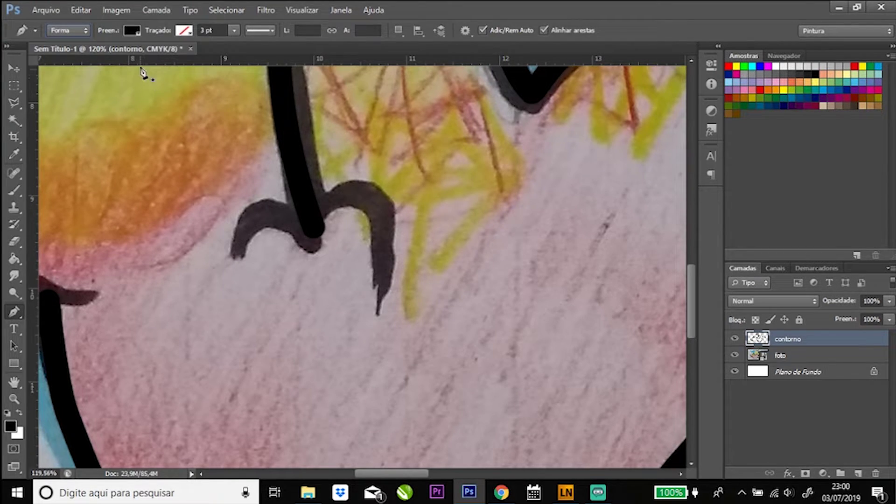
{"action": "left_click", "coordinate": [130, 32]}
{"action": "left_click", "coordinate": [73, 56]}
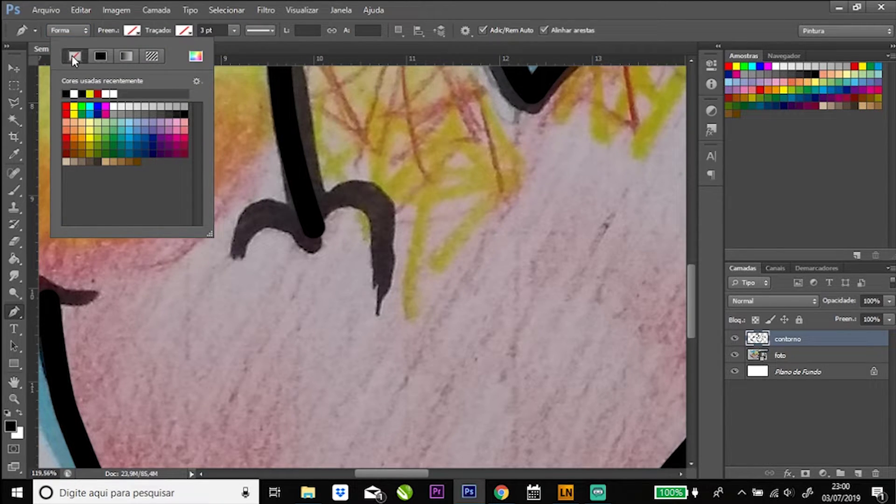
{"action": "left_click", "coordinate": [183, 30]}
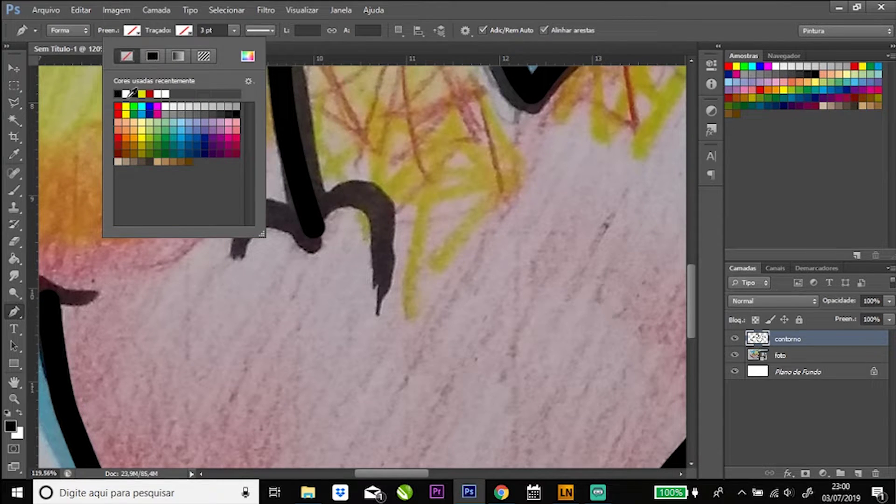
{"action": "left_click", "coordinate": [121, 94]}
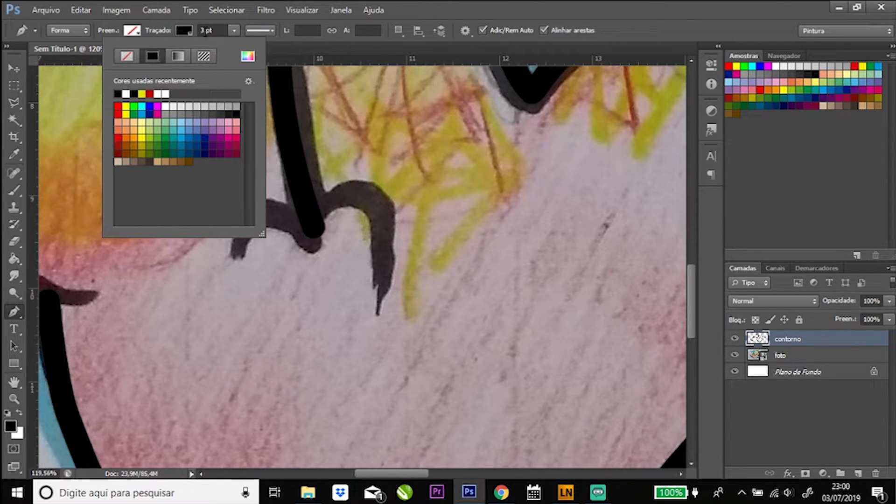
{"action": "left_click", "coordinate": [205, 30]}
{"action": "type", "text": "1"}
{"action": "key", "text": "Return"}
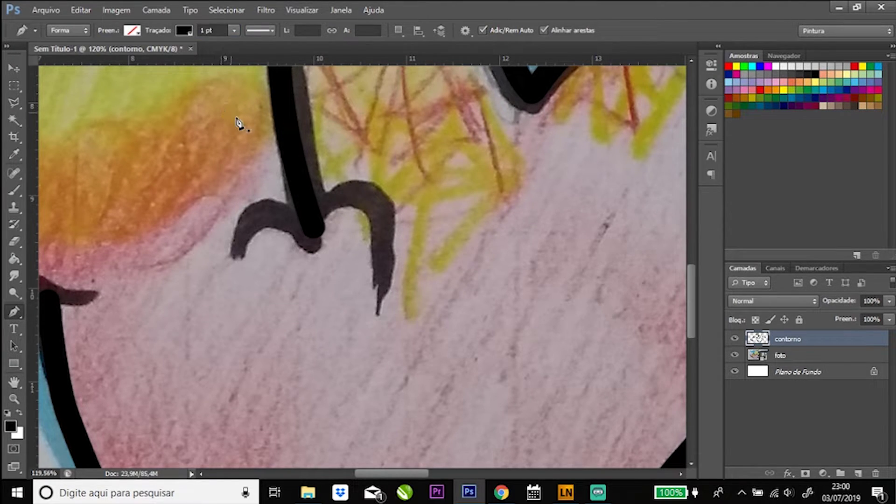
- Trace a closed shape around the claw's top, arches and inner edge
{"action": "left_click", "coordinate": [235, 260]}
{"action": "mouse_move", "coordinate": [257, 231]}
{"action": "left_mouse_down"}
{"action": "mouse_move", "coordinate": [275, 224]}
{"action": "mouse_move", "coordinate": [308, 256]}
{"action": "mouse_move", "coordinate": [322, 258]}
{"action": "left_mouse_up"}
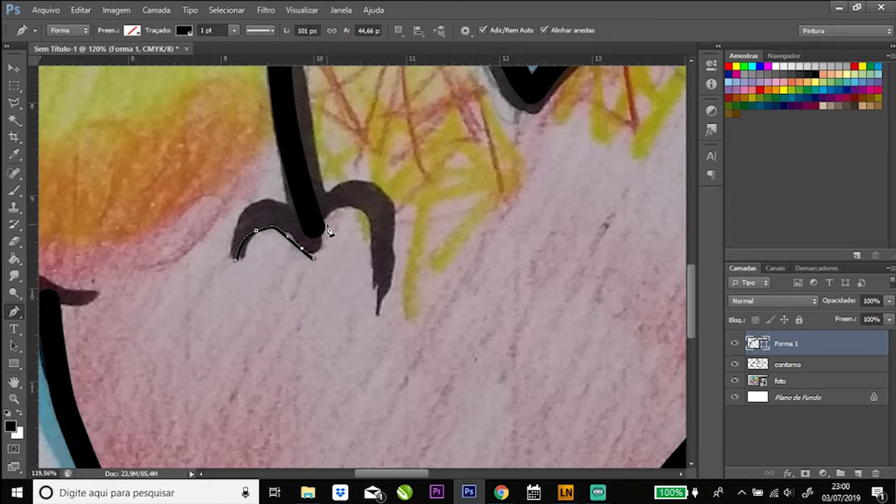
{"action": "left_click_drag", "start_coordinate": [350, 204], "coordinate": [376, 232]}
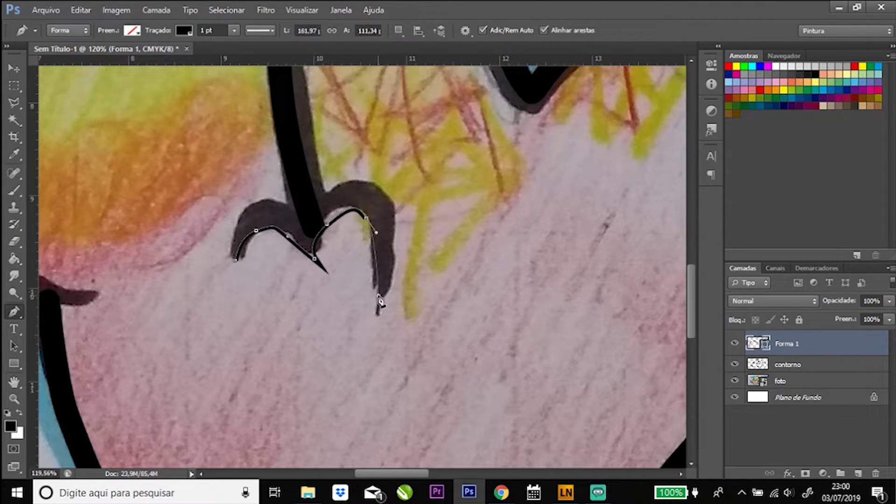
{"action": "left_click", "coordinate": [379, 296]}
{"action": "left_click", "coordinate": [392, 206]}
{"action": "mouse_move", "coordinate": [370, 187]}
{"action": "left_mouse_down"}
{"action": "mouse_move", "coordinate": [350, 179]}
{"action": "mouse_move", "coordinate": [314, 206]}
{"action": "left_mouse_up"}
{"action": "left_click", "coordinate": [311, 215]}
{"action": "left_click_drag", "start_coordinate": [267, 201], "coordinate": [243, 202]}
{"action": "left_click_drag", "start_coordinate": [235, 233], "coordinate": [233, 241]}
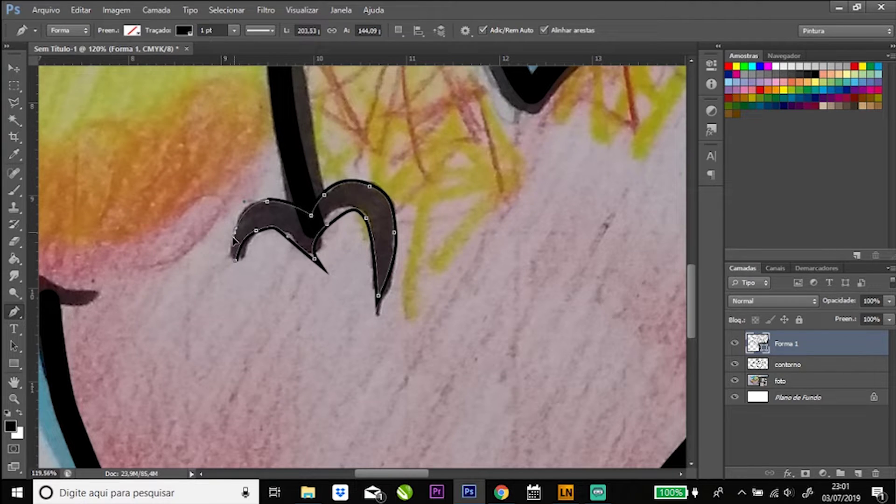
{"action": "left_click", "coordinate": [236, 264]}
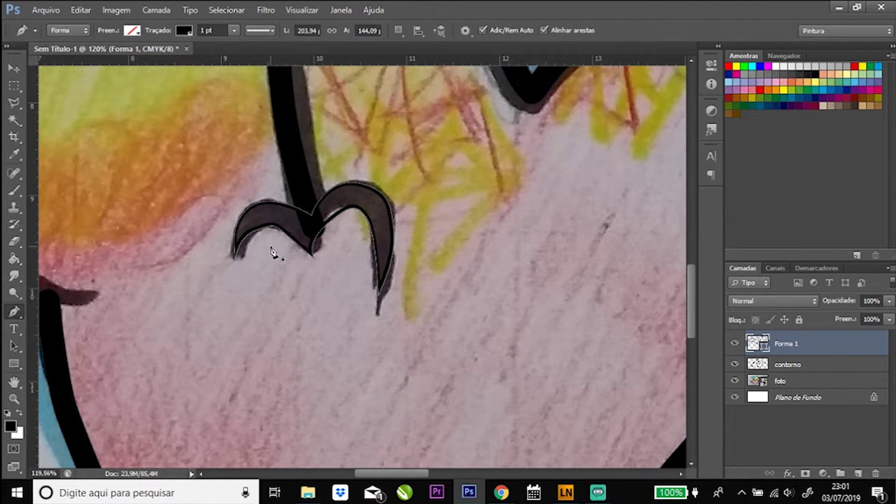
- Refine the claw's anchors so its left and top-right curves fit the drawing
{"action": "left_click_drag", "start_coordinate": [270, 228], "coordinate": [260, 231]}
{"action": "left_click", "coordinate": [259, 230]}
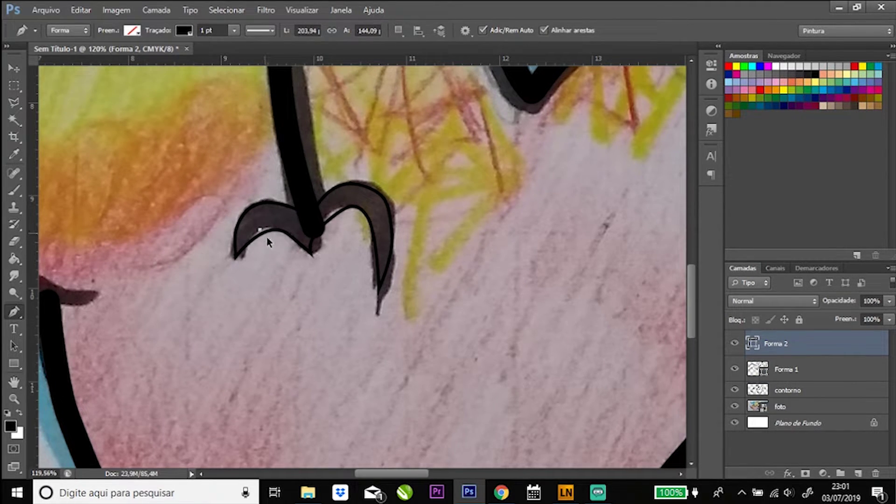
{"action": "key", "text": "ctrl+z"}
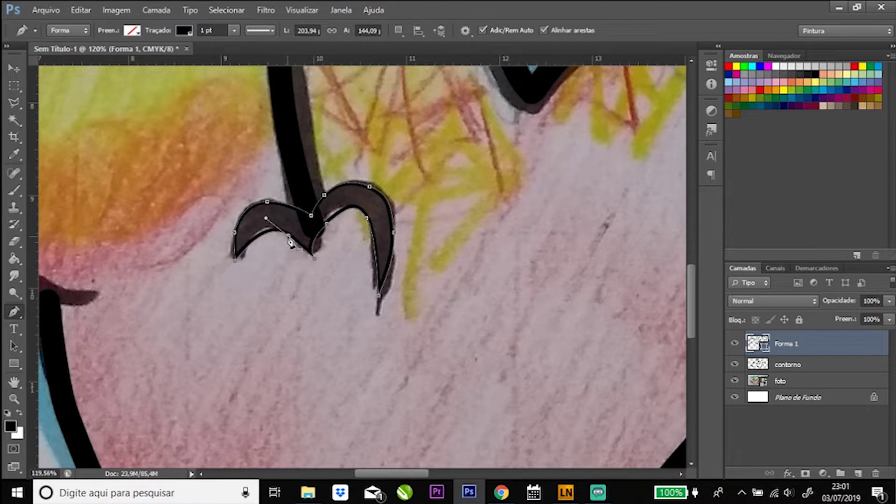
{"action": "mouse_move", "coordinate": [289, 240]}
{"action": "left_mouse_down"}
{"action": "mouse_move", "coordinate": [301, 250]}
{"action": "mouse_move", "coordinate": [355, 207]}
{"action": "mouse_move", "coordinate": [363, 222]}
{"action": "mouse_move", "coordinate": [370, 211]}
{"action": "left_mouse_up"}
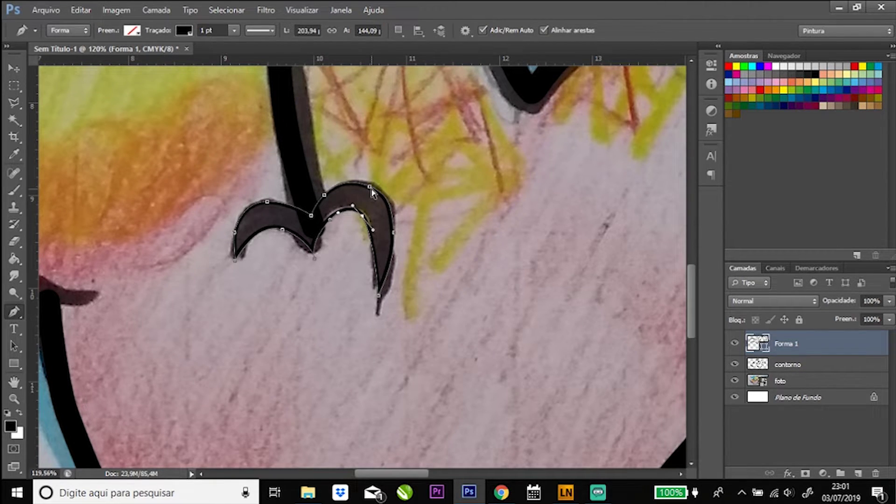
{"action": "left_click", "coordinate": [377, 183]}
{"action": "left_click_drag", "start_coordinate": [378, 187], "coordinate": [398, 206]}
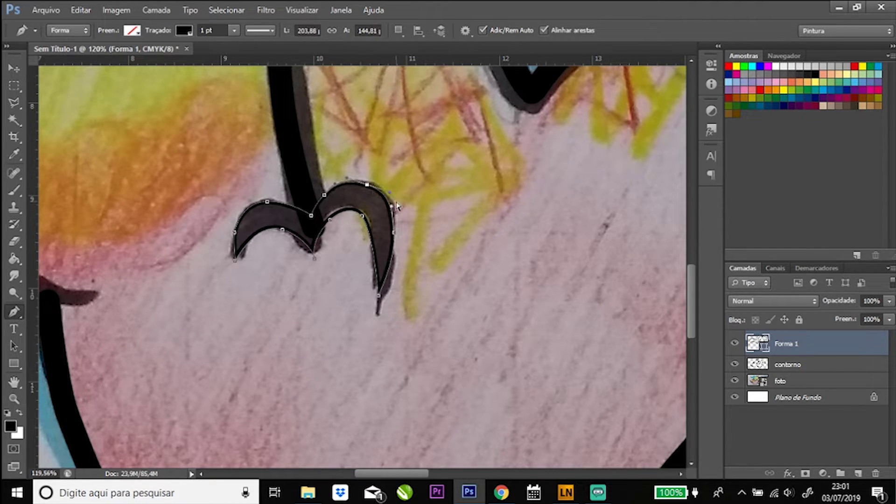
{"action": "left_click_drag", "start_coordinate": [390, 196], "coordinate": [381, 200]}
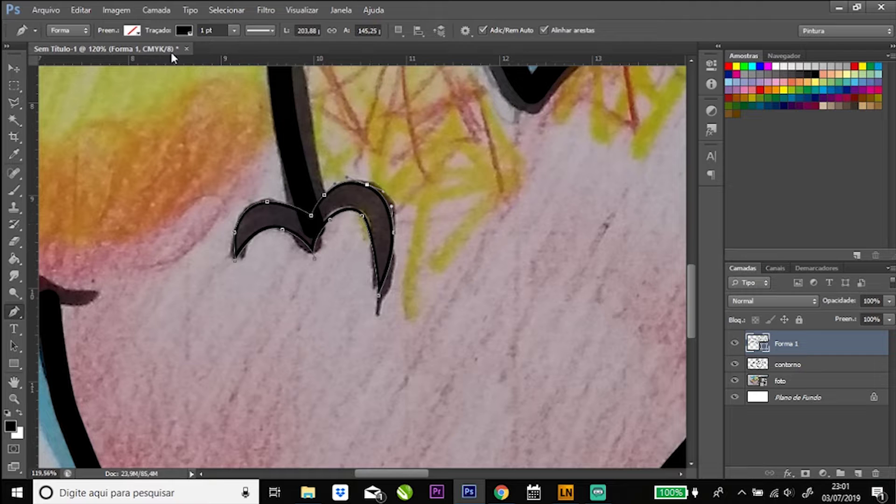
- Give the claw shape a solid black fill and no stroke
{"action": "left_click", "coordinate": [133, 32]}
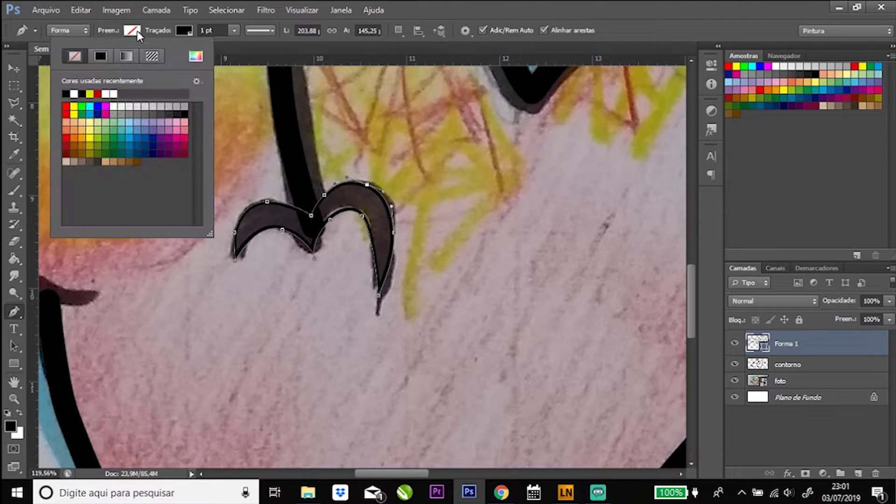
{"action": "left_click", "coordinate": [67, 93]}
{"action": "left_click", "coordinate": [182, 30]}
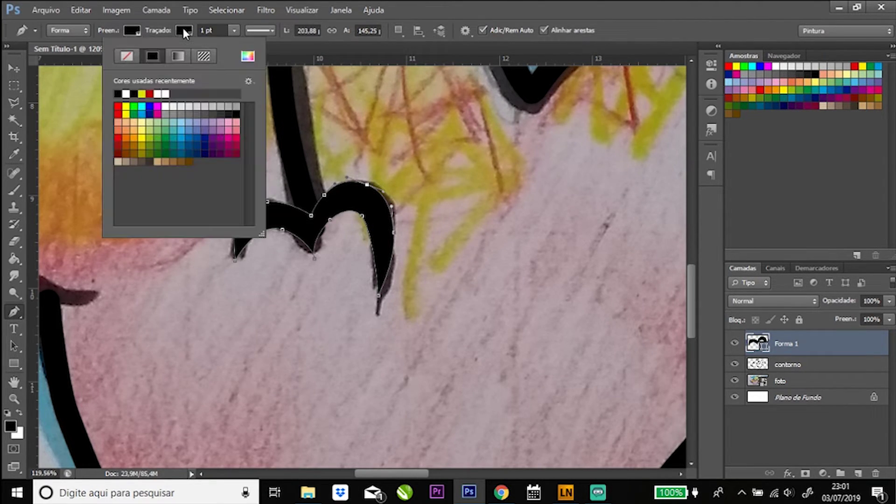
{"action": "left_click", "coordinate": [123, 57]}
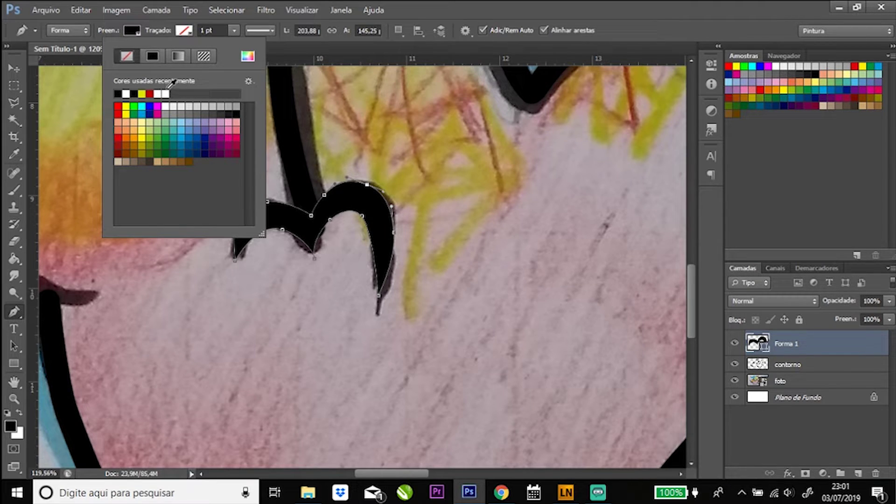
{"action": "left_click", "coordinate": [12, 69]}
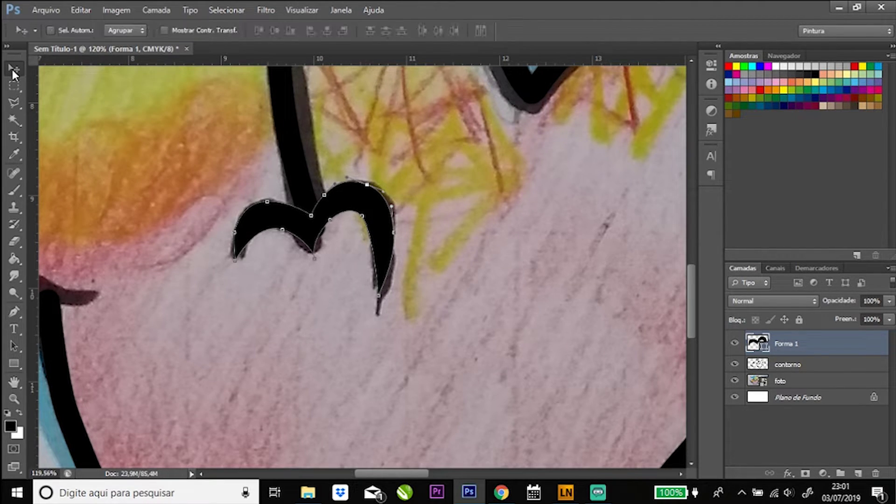
- Reselect the Pen tool, reactivate the Forma 1 layer and zoom out to the whole drawing
{"action": "left_click", "coordinate": [18, 192]}
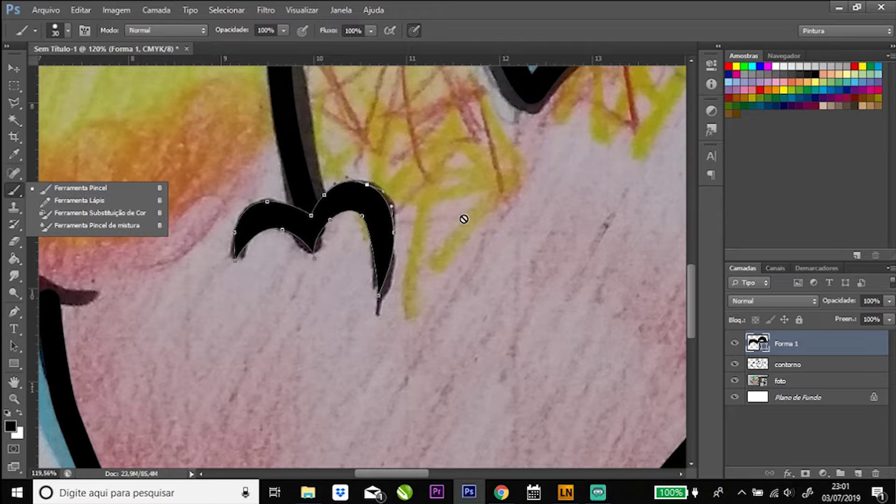
{"action": "left_click", "coordinate": [14, 312]}
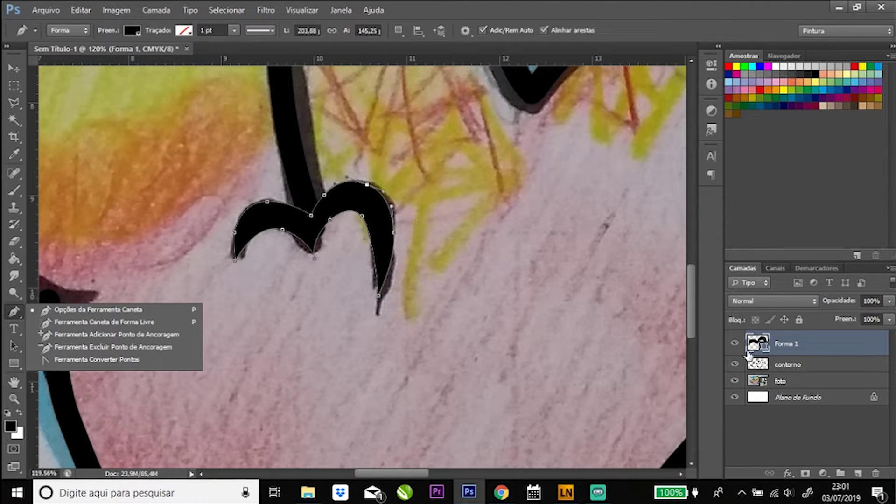
{"action": "left_click", "coordinate": [797, 351]}
{"action": "left_click", "coordinate": [796, 368]}
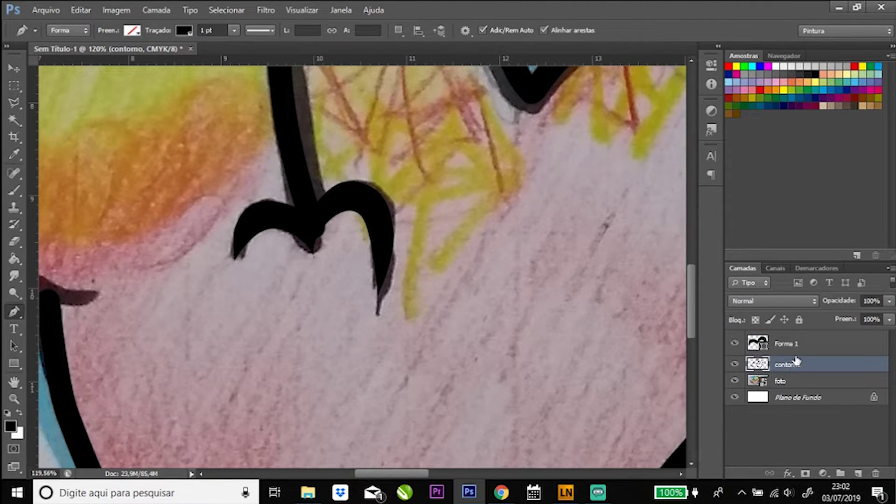
{"action": "left_click", "coordinate": [799, 349]}
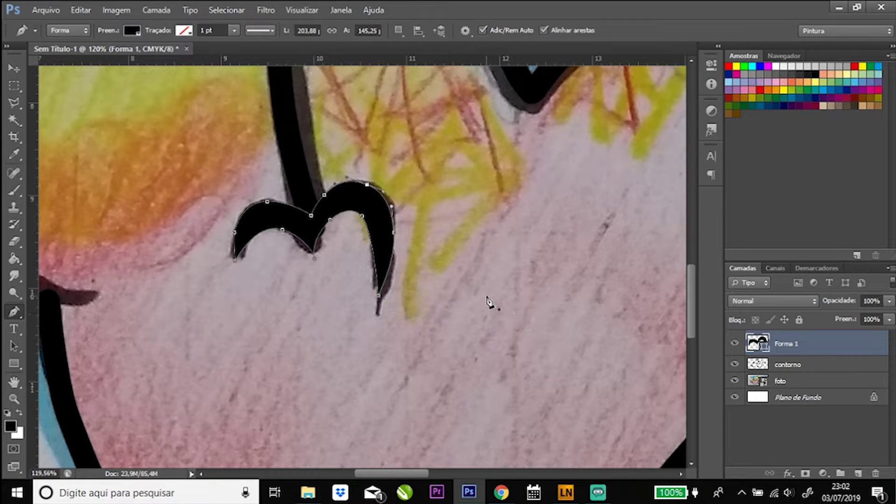
{"action": "key", "text": "z"}
{"action": "left_click_drag", "start_coordinate": [468, 305], "coordinate": [426, 314]}
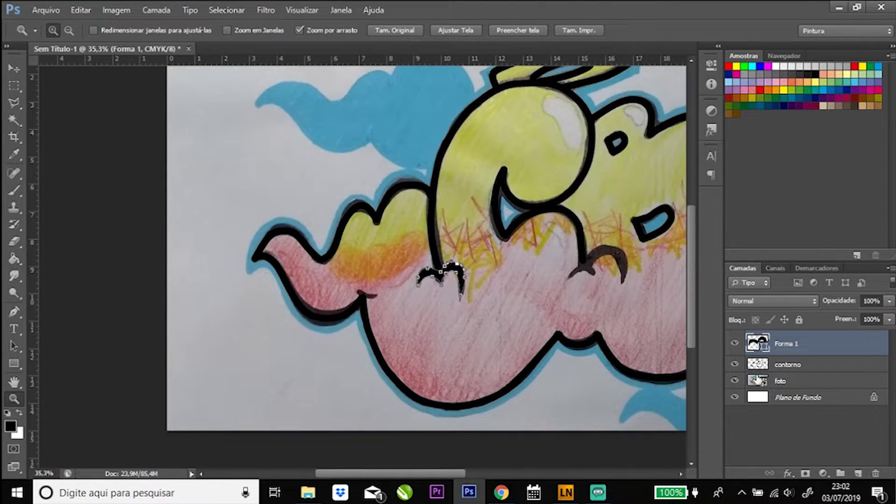
- Hide the photo and erase the stray bump at the claw joint on the contorno layer
{"action": "left_click", "coordinate": [736, 381]}
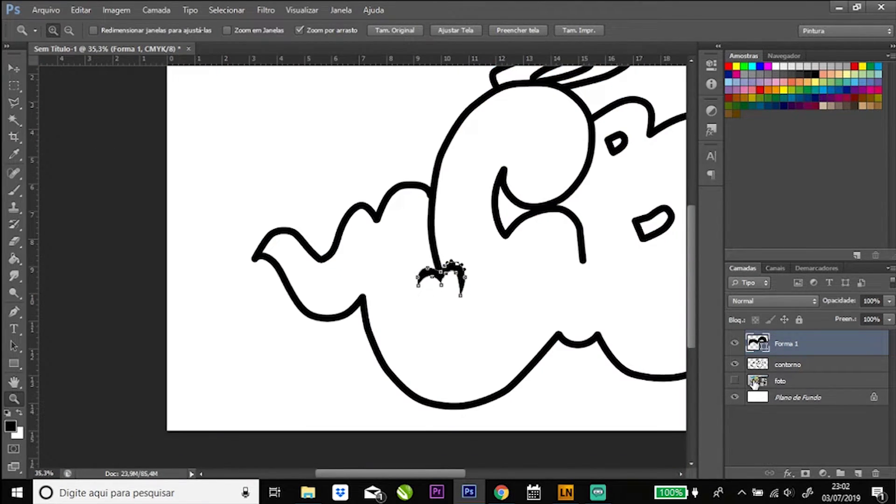
{"action": "left_click", "coordinate": [796, 367]}
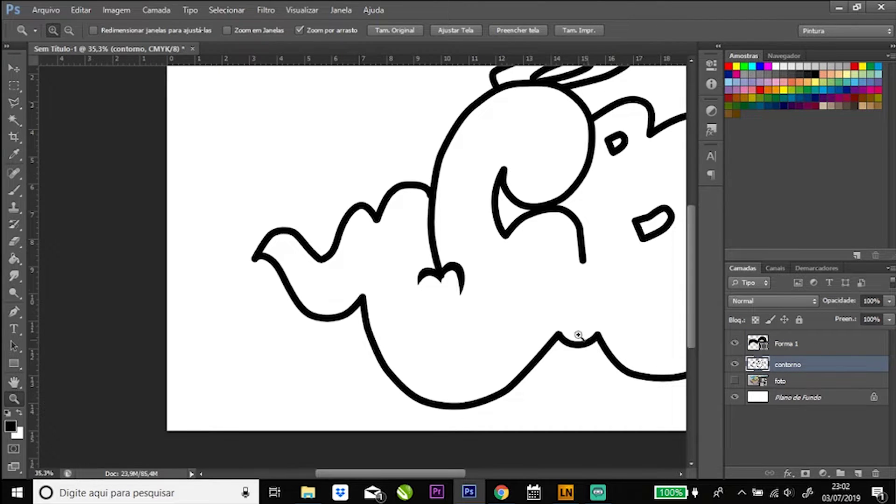
{"action": "mouse_move", "coordinate": [443, 276]}
{"action": "left_mouse_down"}
{"action": "mouse_move", "coordinate": [506, 295]}
{"action": "mouse_move", "coordinate": [436, 274]}
{"action": "mouse_move", "coordinate": [468, 289]}
{"action": "left_mouse_up"}
{"action": "left_click", "coordinate": [14, 242]}
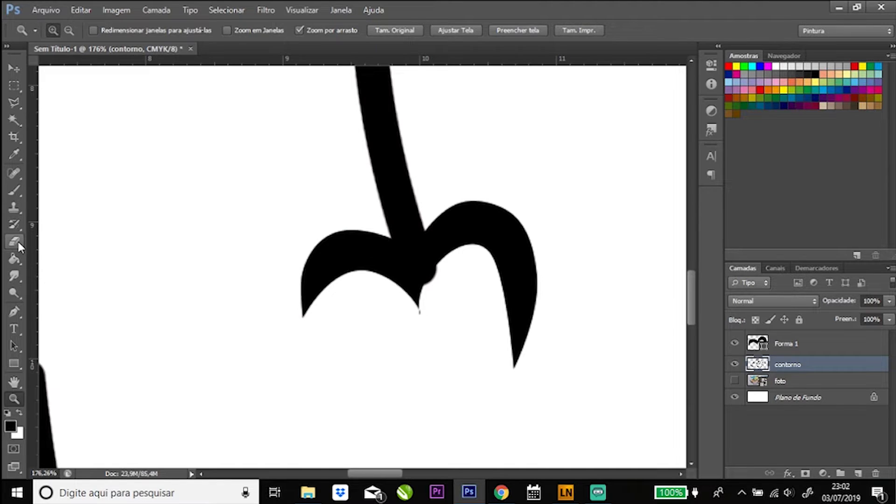
{"action": "left_click", "coordinate": [64, 241]}
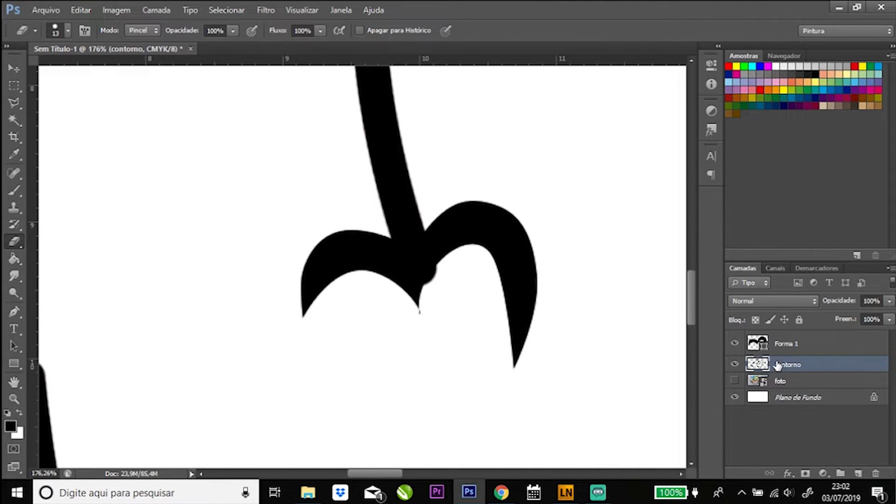
{"action": "left_click_drag", "start_coordinate": [442, 262], "coordinate": [424, 287]}
- Zoom around the letters and toggle the layers to check the claw
{"action": "left_click", "coordinate": [14, 399]}
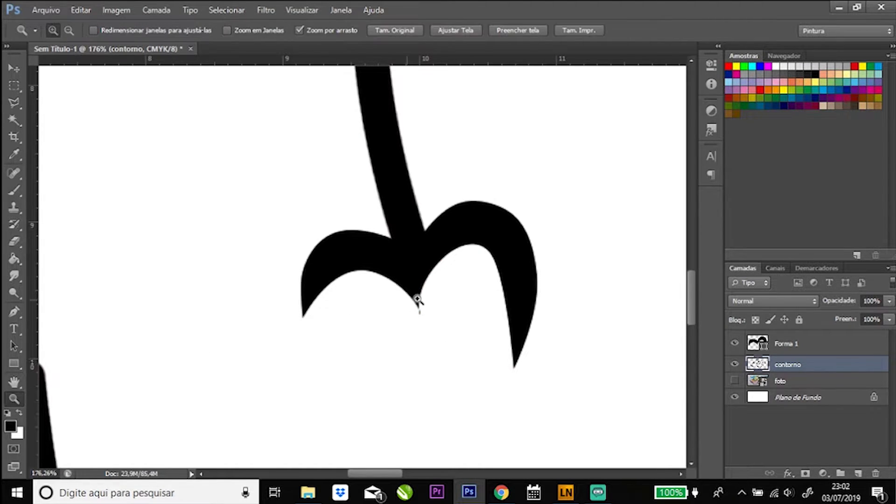
{"action": "left_click_drag", "start_coordinate": [416, 301], "coordinate": [319, 305]}
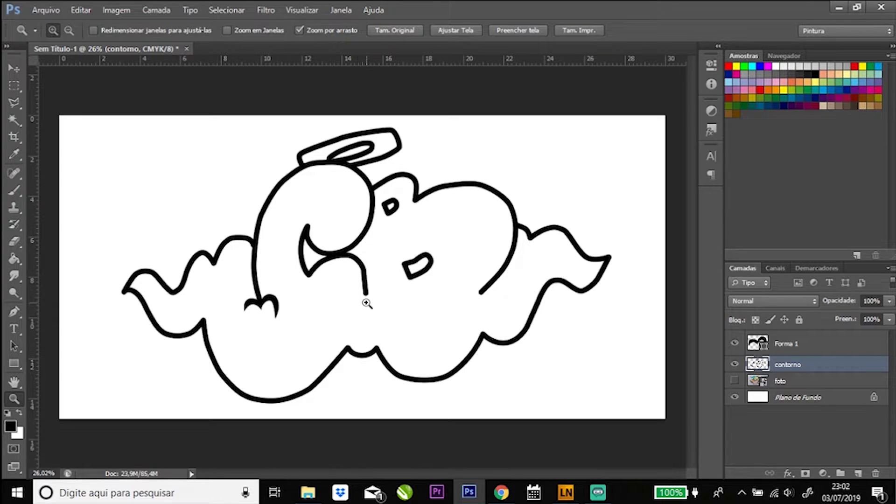
{"action": "left_click_drag", "start_coordinate": [260, 310], "coordinate": [280, 320]}
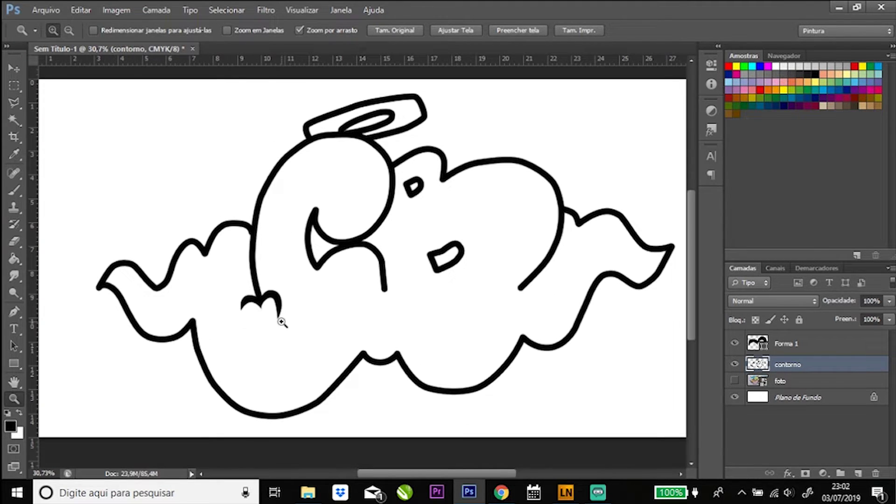
{"action": "left_click_drag", "start_coordinate": [204, 252], "coordinate": [250, 262]}
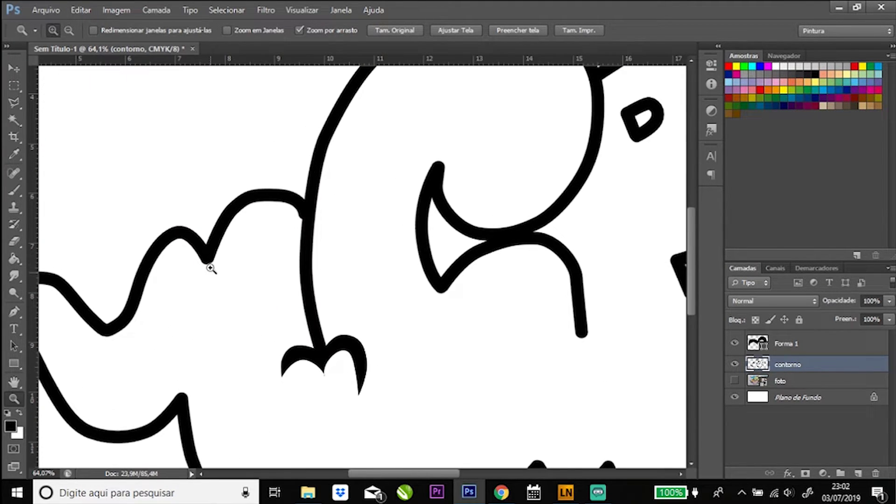
{"action": "left_click_drag", "start_coordinate": [524, 346], "coordinate": [450, 344]}
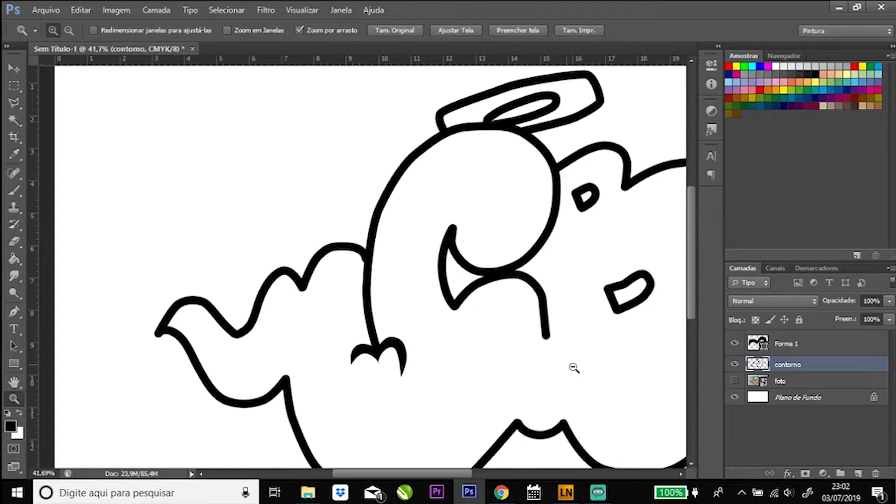
{"action": "left_click_drag", "start_coordinate": [574, 368], "coordinate": [639, 360]}
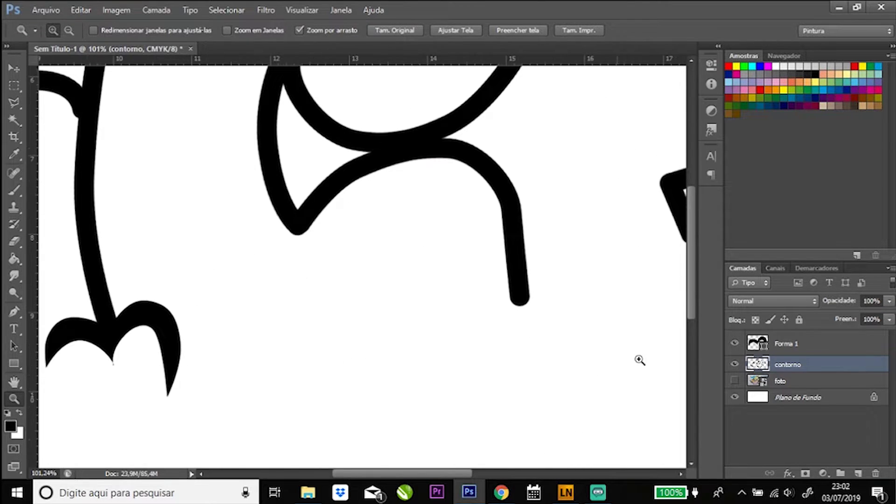
{"action": "left_click", "coordinate": [736, 365]}
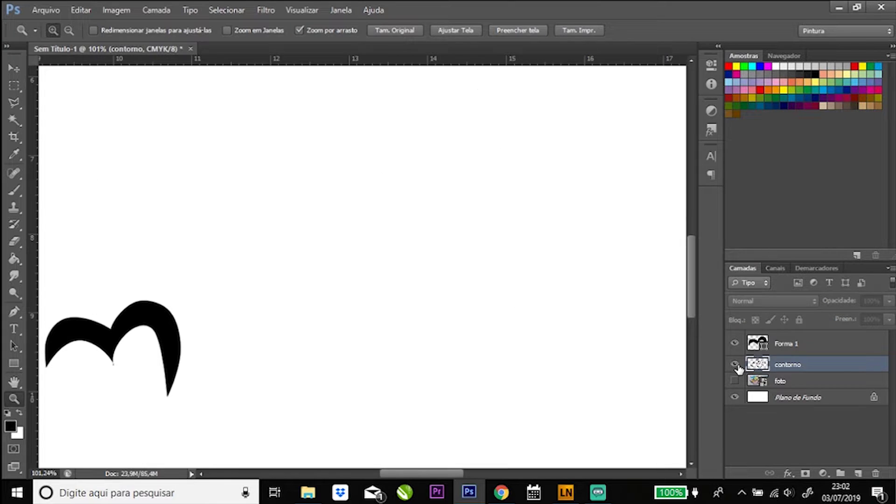
{"action": "left_click", "coordinate": [735, 381]}
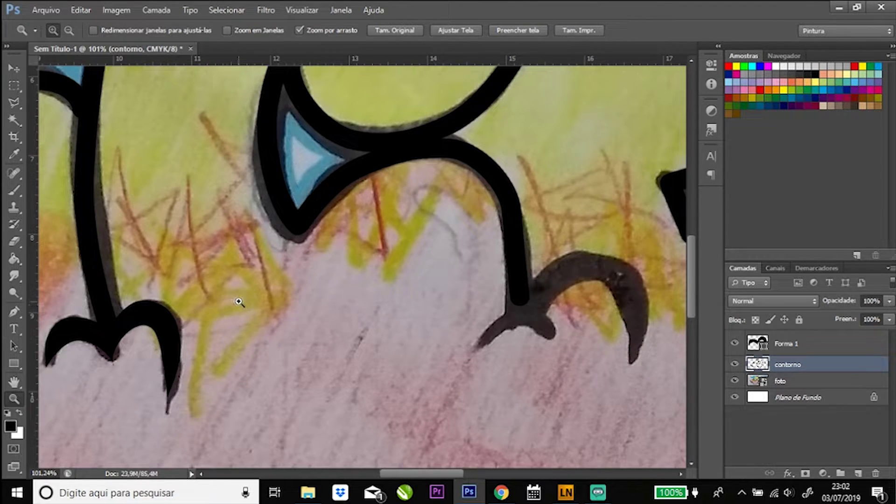
- Trace the second claw foot as a closed Pen tool shape
{"action": "key", "text": "p"}
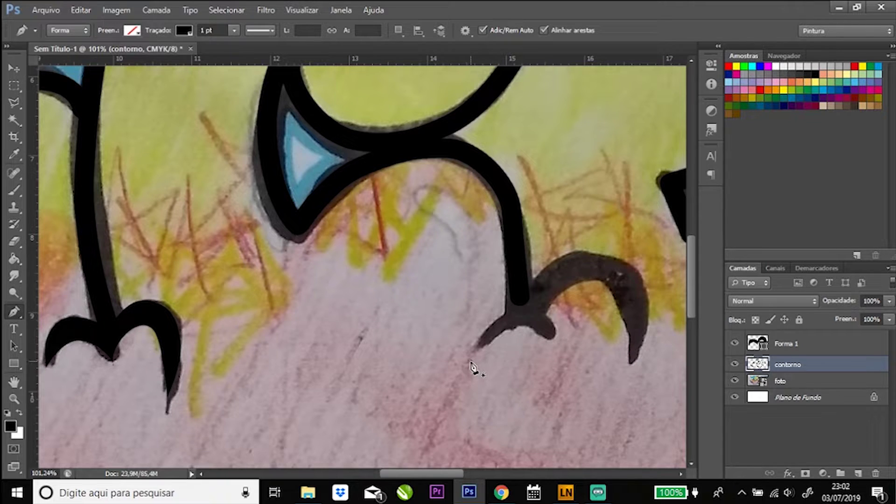
{"action": "left_click", "coordinate": [472, 359]}
{"action": "left_click_drag", "start_coordinate": [504, 332], "coordinate": [539, 331]}
{"action": "left_click", "coordinate": [549, 319]}
{"action": "left_click", "coordinate": [578, 290]}
{"action": "left_click", "coordinate": [617, 310]}
{"action": "left_click", "coordinate": [630, 367]}
{"action": "left_click", "coordinate": [644, 281]}
{"action": "left_click", "coordinate": [581, 245]}
{"action": "left_click", "coordinate": [472, 360]}
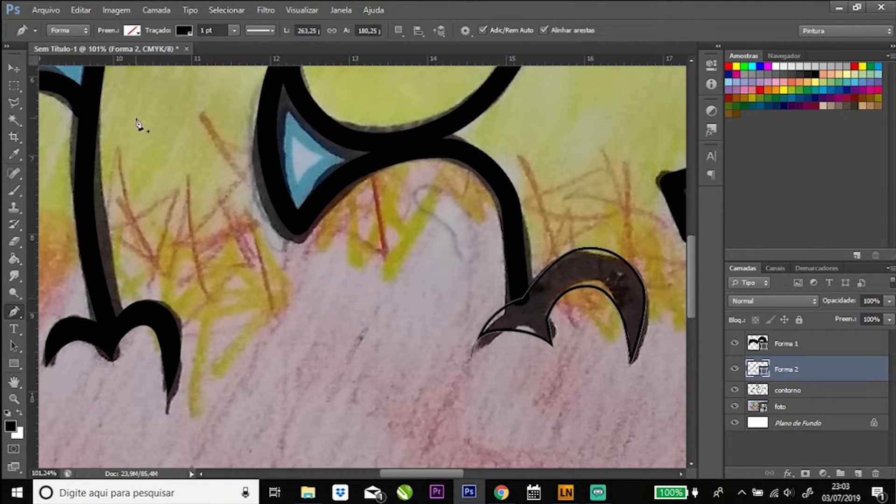
- Give Forma 2 a solid black fill with no stroke, then make Forma 1 active
{"action": "left_click", "coordinate": [132, 32]}
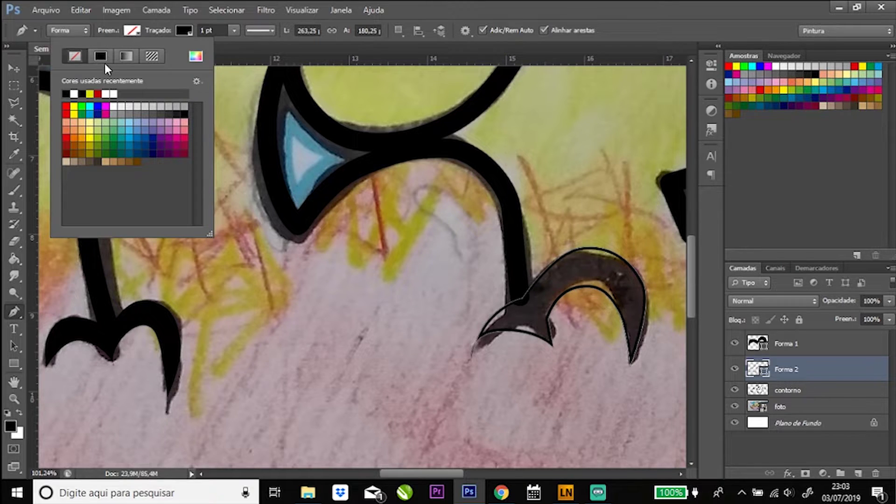
{"action": "left_click", "coordinate": [66, 93]}
{"action": "left_click", "coordinate": [185, 31]}
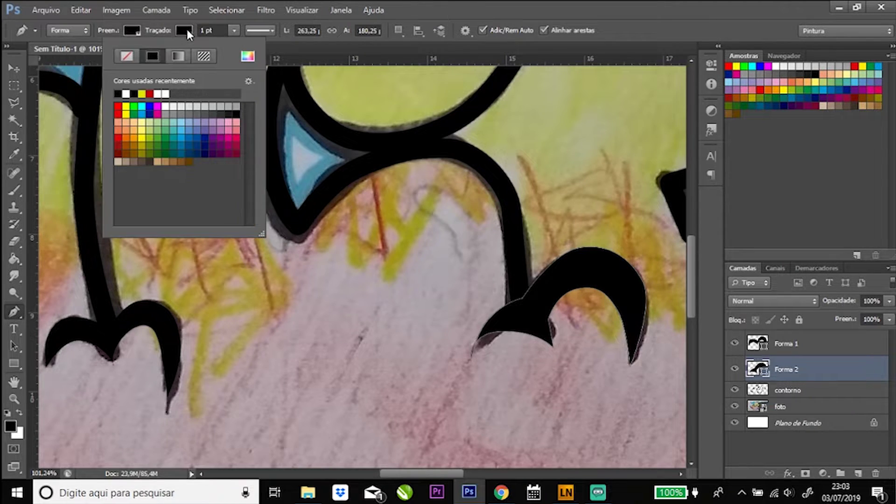
{"action": "left_click", "coordinate": [133, 52]}
{"action": "left_click", "coordinate": [831, 346]}
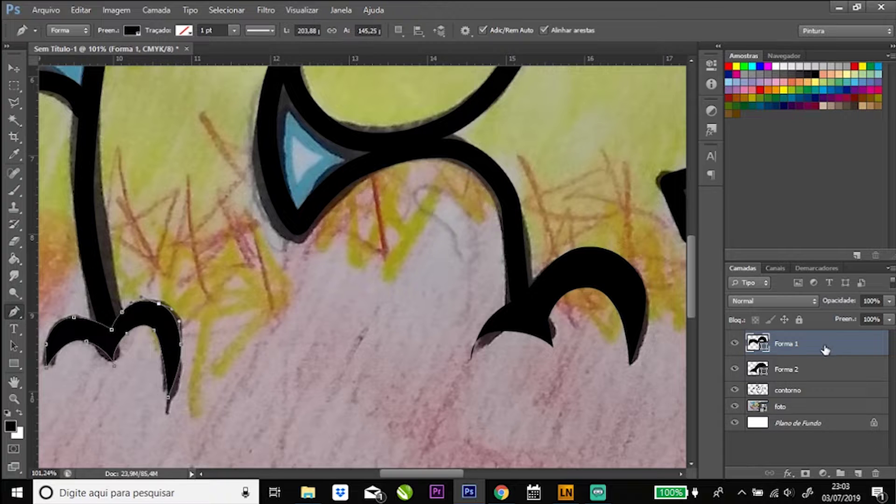
{"action": "scroll", "coordinate": [486, 313], "scroll_direction": "up", "scroll_amount": 1}
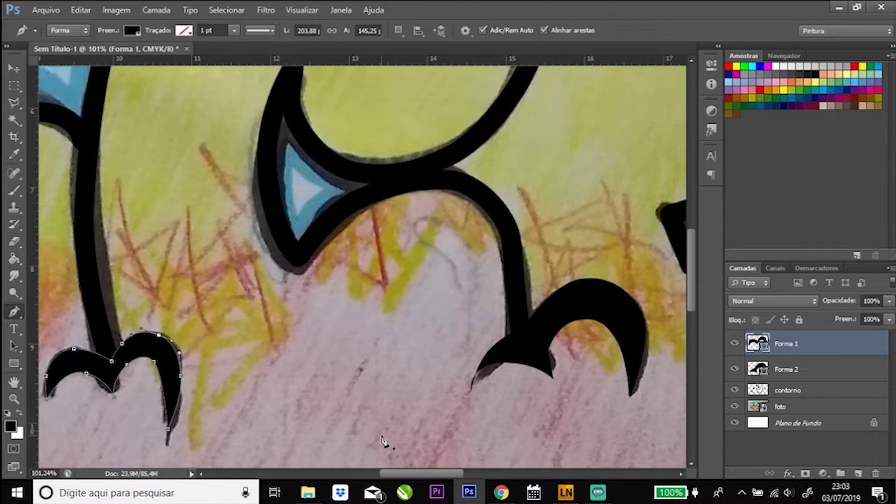
{"action": "mouse_move", "coordinate": [417, 472]}
{"action": "left_mouse_down"}
{"action": "mouse_move", "coordinate": [511, 472]}
{"action": "mouse_move", "coordinate": [397, 463]}
{"action": "mouse_move", "coordinate": [489, 455]}
{"action": "left_mouse_up"}
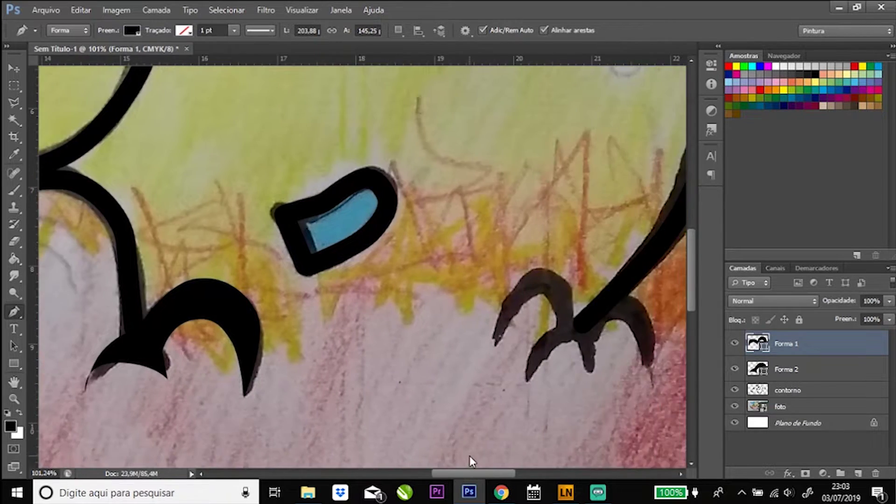
- Set the Pen shape to no fill with a black outline for tracing
{"action": "left_click", "coordinate": [133, 30]}
{"action": "left_click", "coordinate": [74, 57]}
{"action": "left_click", "coordinate": [186, 30]}
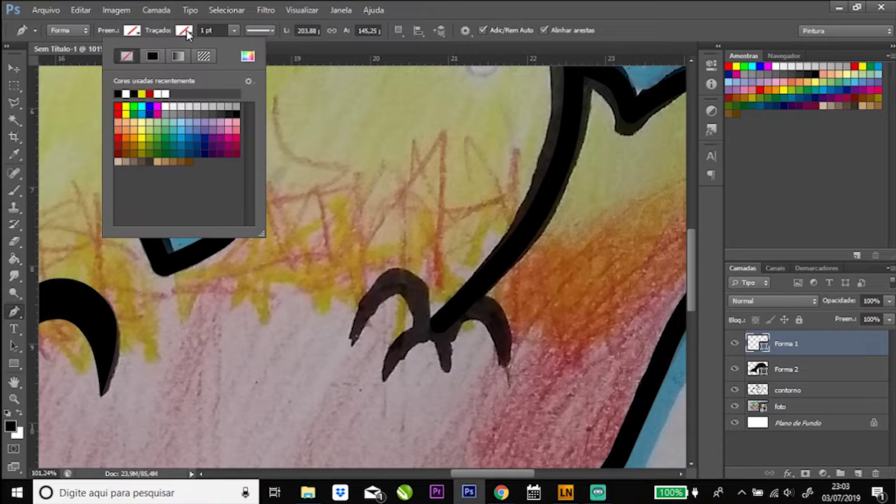
{"action": "left_click", "coordinate": [153, 55]}
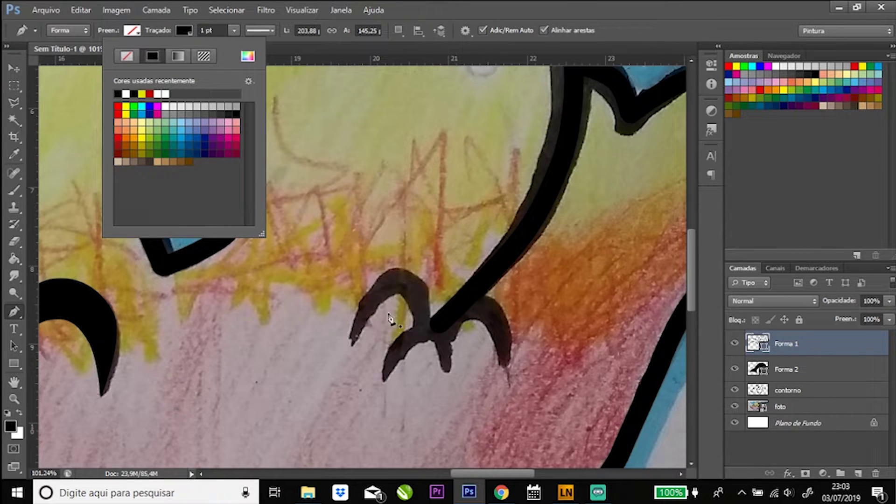
- Trace the claw's left prong down to the middle prong tip
{"action": "left_click", "coordinate": [351, 343]}
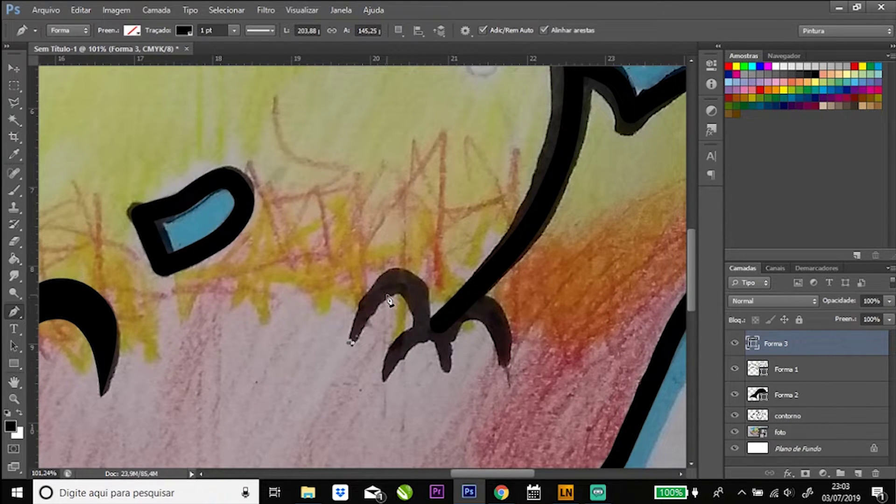
{"action": "left_click_drag", "start_coordinate": [389, 299], "coordinate": [407, 300]}
{"action": "left_click", "coordinate": [414, 321]}
{"action": "left_click", "coordinate": [390, 346]}
{"action": "left_click", "coordinate": [384, 381]}
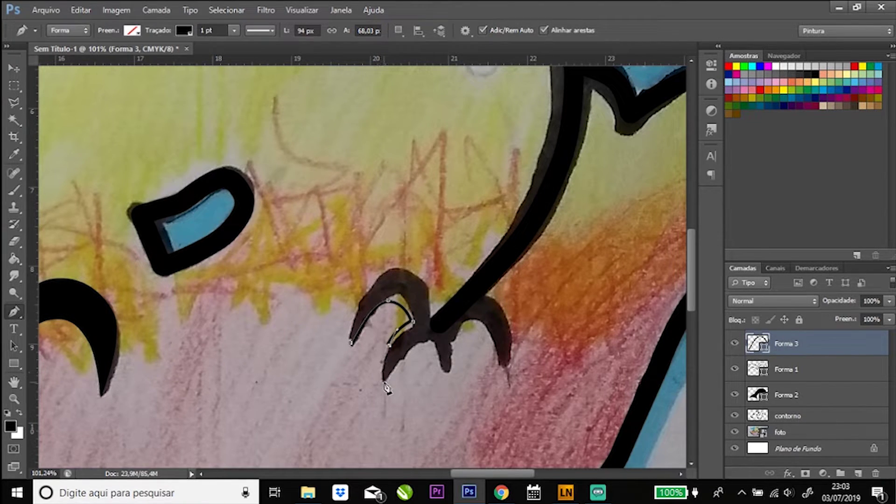
{"action": "left_click", "coordinate": [396, 366]}
{"action": "left_click", "coordinate": [420, 342]}
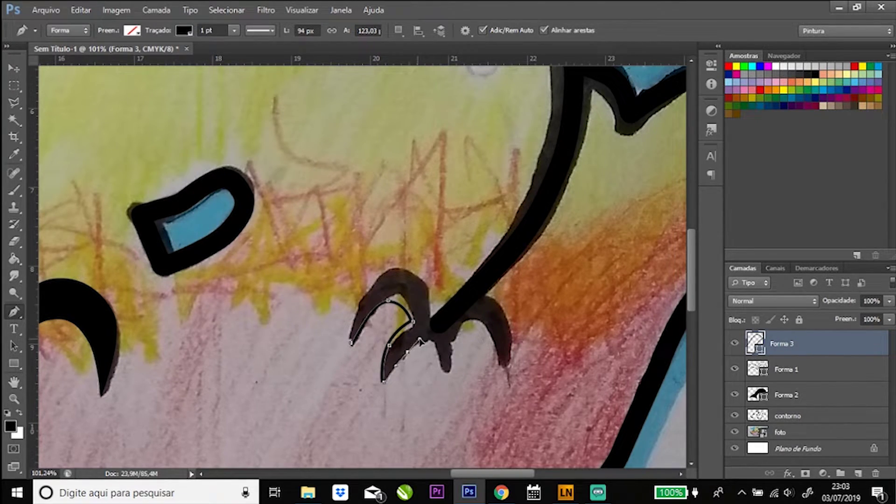
{"action": "left_click", "coordinate": [428, 344]}
{"action": "left_click", "coordinate": [449, 372]}
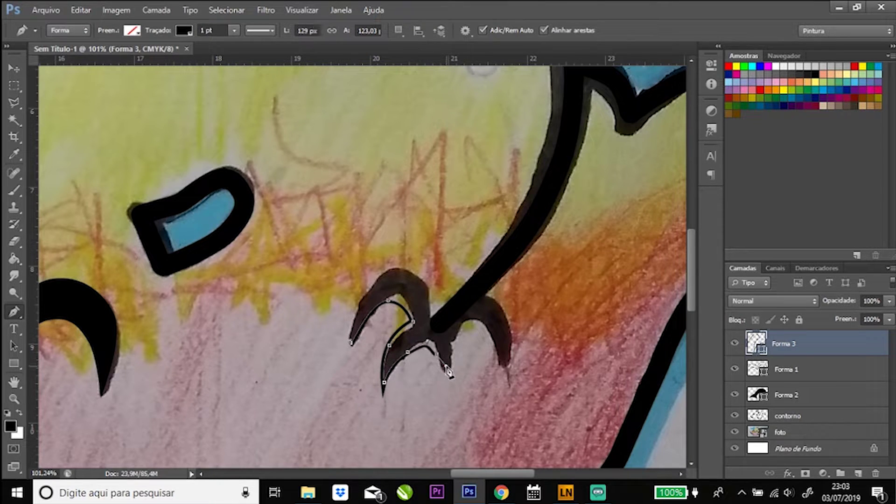
{"action": "left_click", "coordinate": [447, 384]}
- Trace around the right prong and close the claw path at its start
{"action": "left_click", "coordinate": [454, 346]}
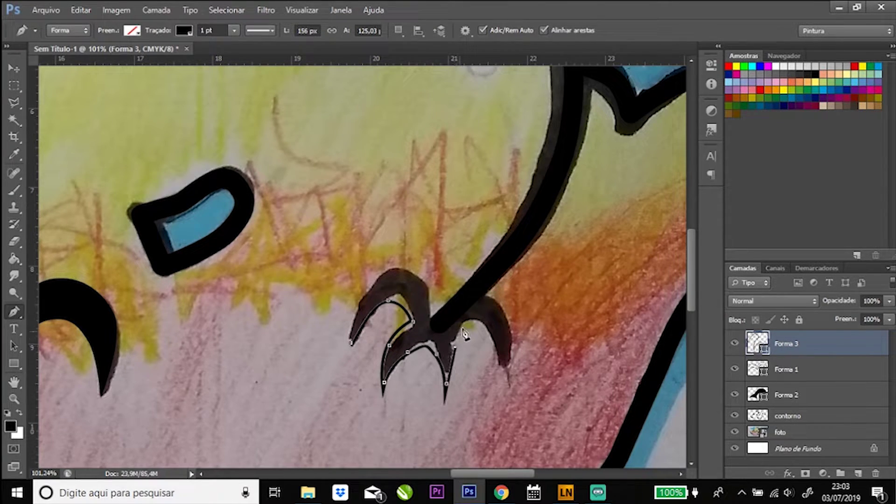
{"action": "left_click", "coordinate": [466, 326]}
{"action": "left_click", "coordinate": [496, 347]}
{"action": "left_click", "coordinate": [499, 377]}
{"action": "left_click", "coordinate": [511, 343]}
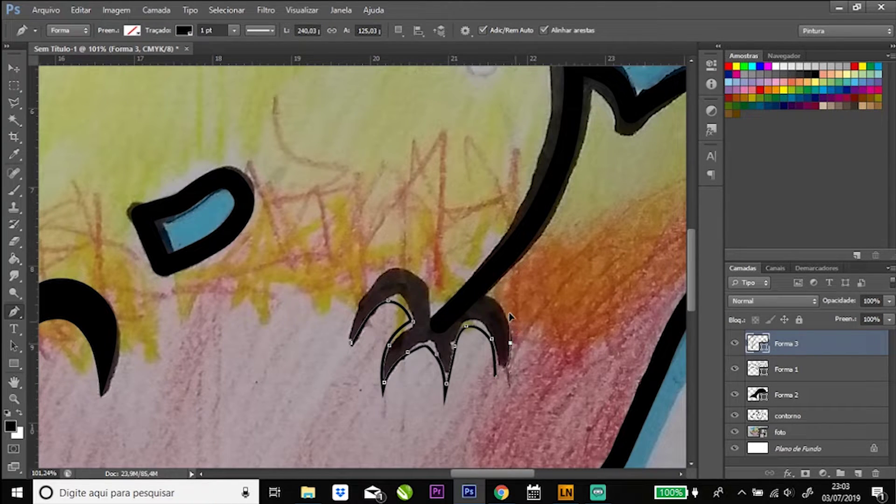
{"action": "left_click", "coordinate": [497, 300]}
{"action": "left_click", "coordinate": [458, 303]}
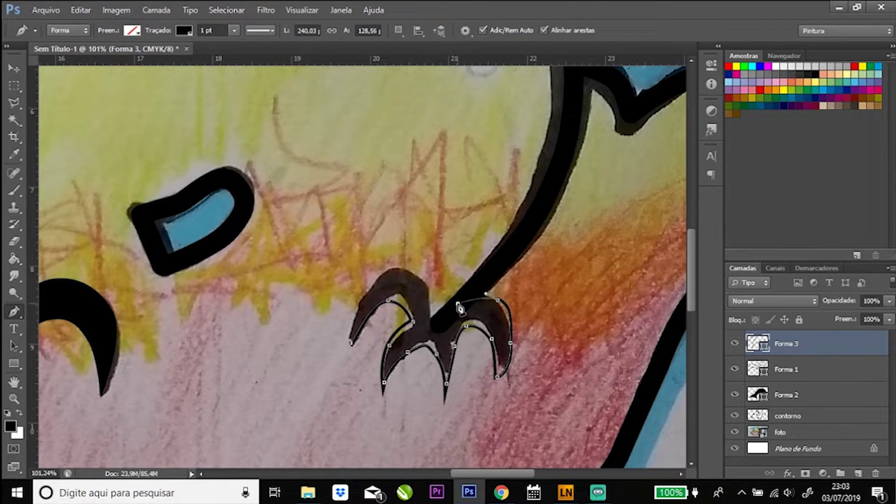
{"action": "left_click", "coordinate": [437, 321]}
{"action": "left_click", "coordinate": [409, 270]}
{"action": "left_click", "coordinate": [366, 285]}
{"action": "left_click", "coordinate": [352, 343]}
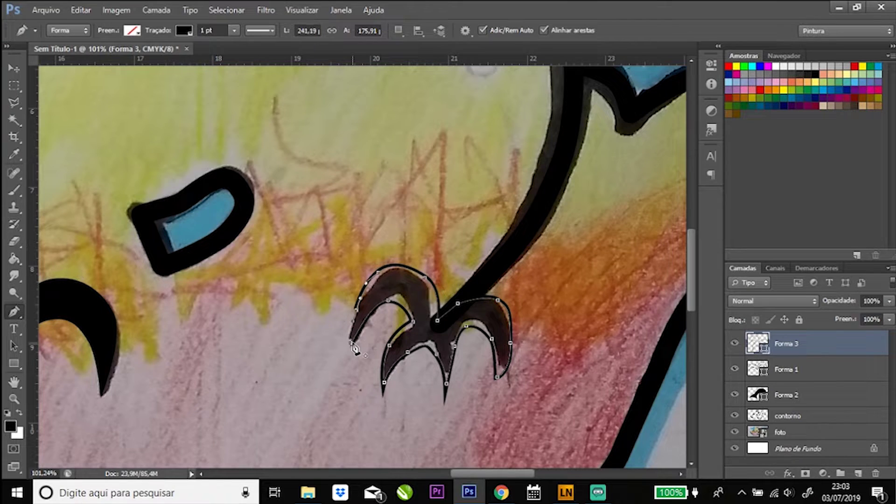
{"action": "left_click", "coordinate": [353, 345]}
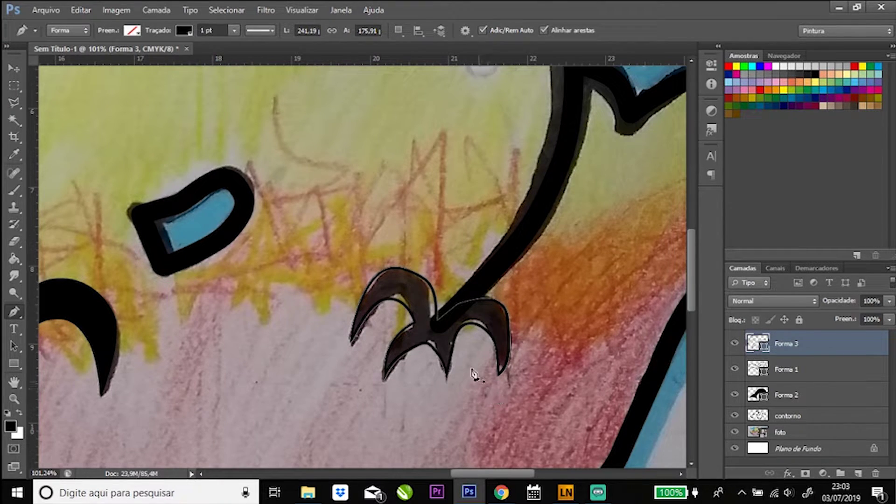
- Fill Forma 3 solid black with no stroke and fit the image on screen
{"action": "left_click", "coordinate": [133, 32]}
{"action": "left_click", "coordinate": [100, 55]}
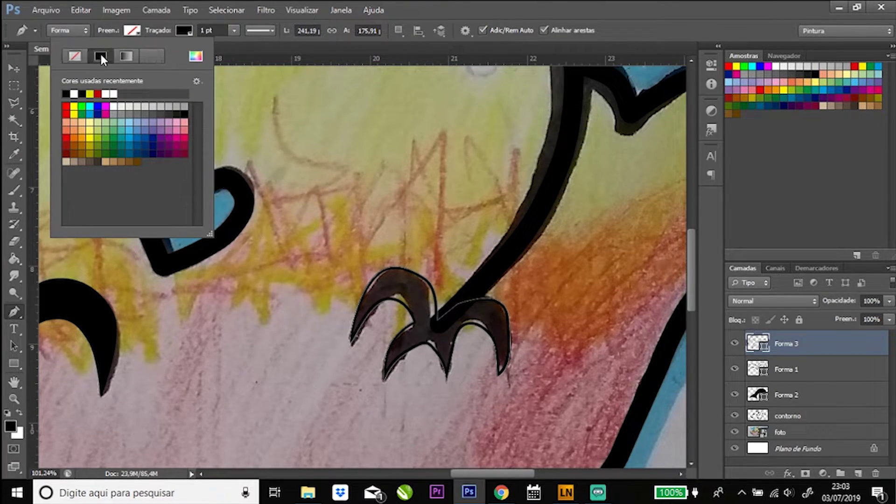
{"action": "left_click", "coordinate": [186, 30]}
{"action": "left_click", "coordinate": [136, 56]}
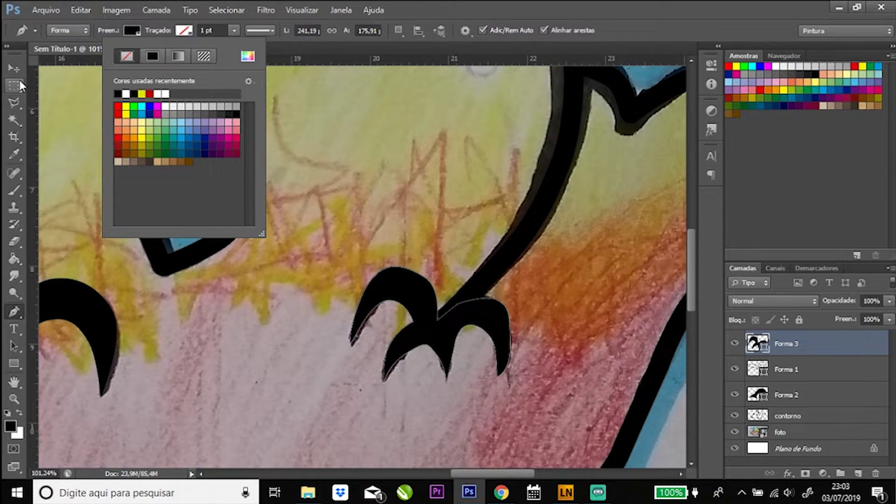
{"action": "left_click", "coordinate": [14, 294]}
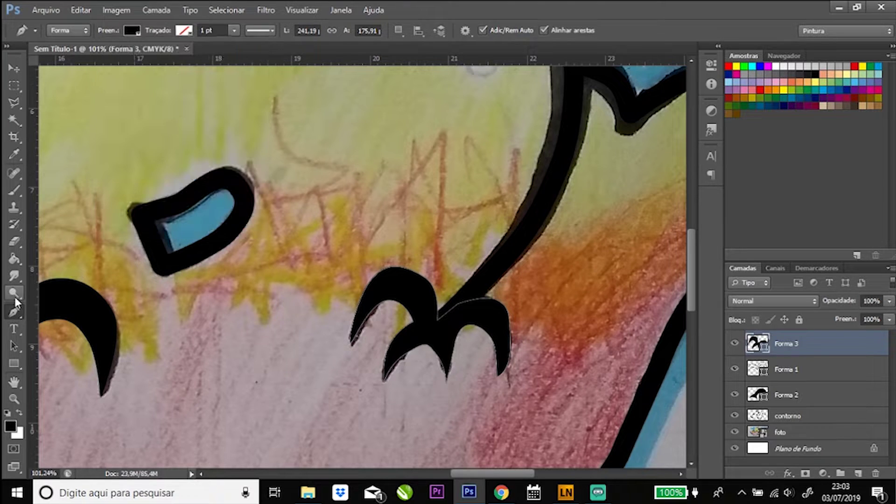
{"action": "left_click", "coordinate": [20, 394]}
{"action": "right_click", "coordinate": [327, 274]}
{"action": "left_click", "coordinate": [341, 284]}
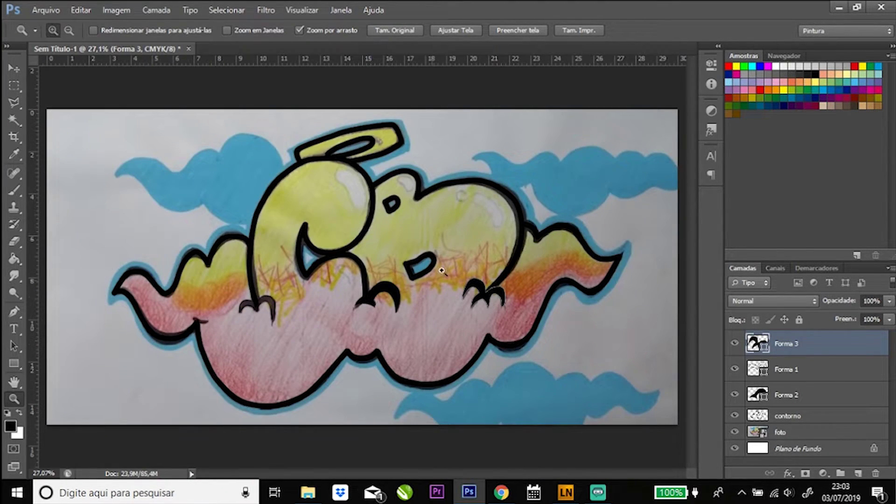
- Hide the foto layer and give Forma 1 a black fill with no stroke
{"action": "left_click", "coordinate": [789, 417]}
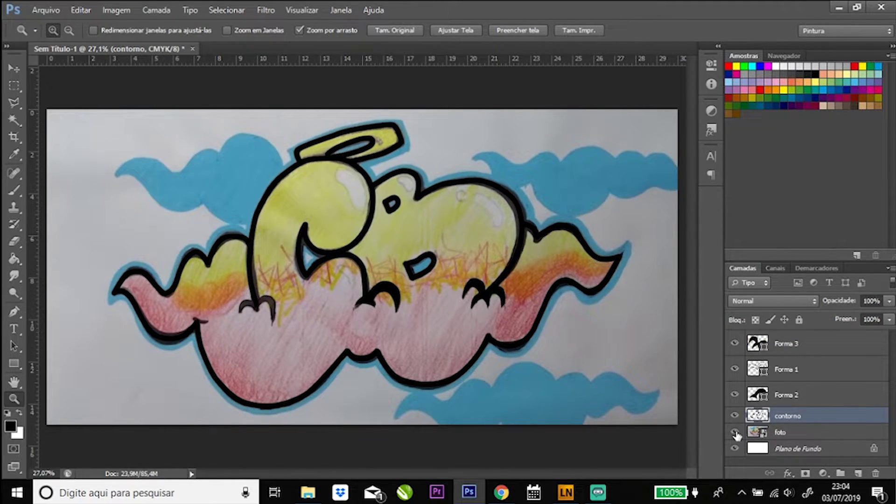
{"action": "left_click", "coordinate": [736, 433]}
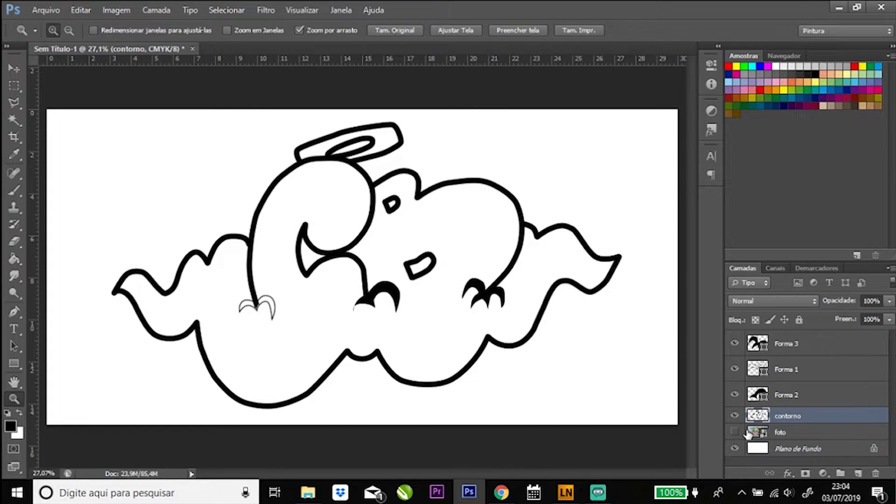
{"action": "left_click", "coordinate": [781, 372]}
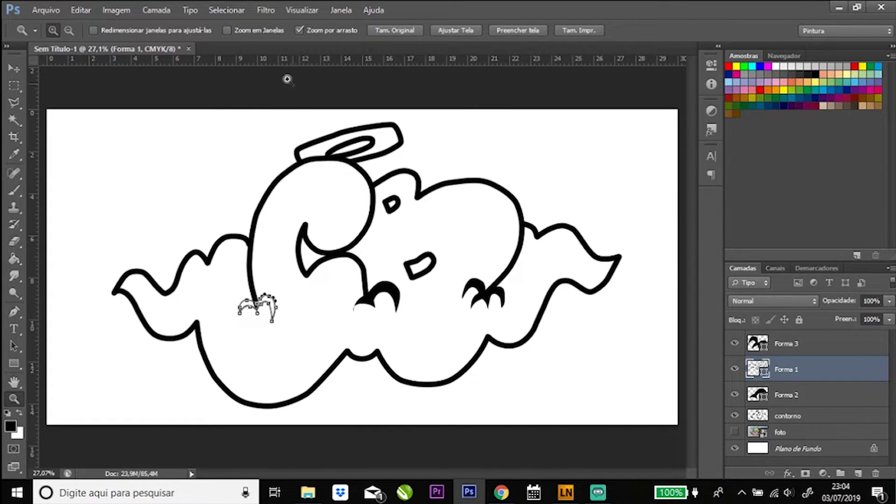
{"action": "left_click", "coordinate": [14, 312]}
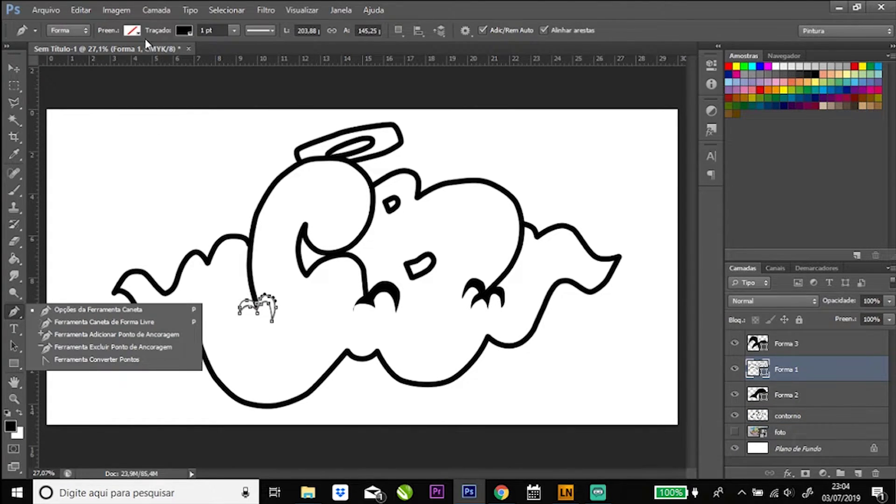
{"action": "left_click", "coordinate": [130, 31]}
{"action": "left_click", "coordinate": [66, 93]}
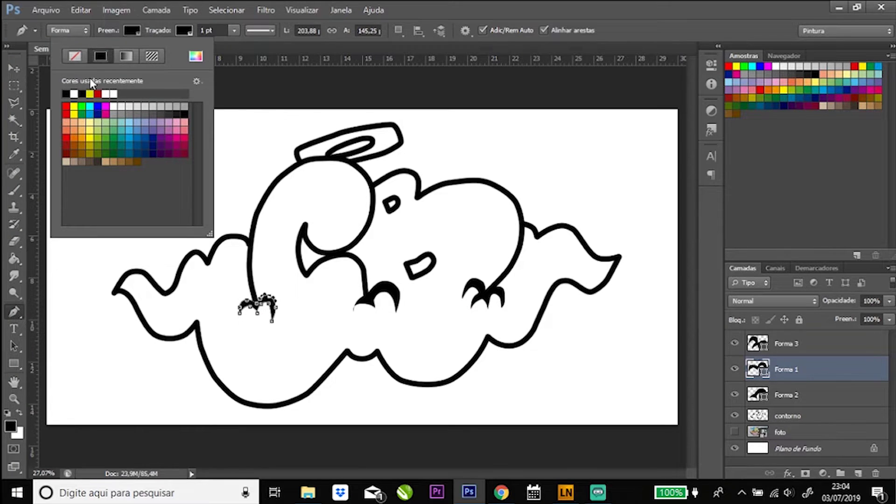
{"action": "left_click", "coordinate": [183, 31]}
{"action": "left_click", "coordinate": [126, 56]}
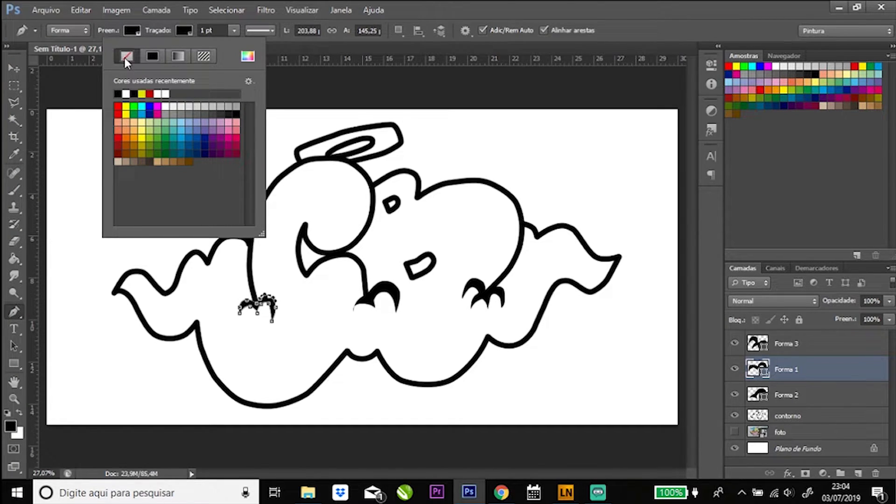
- Toggle the foto, contorno and Forma 1-3 layers' visibility to compare the result
{"action": "left_click", "coordinate": [795, 415]}
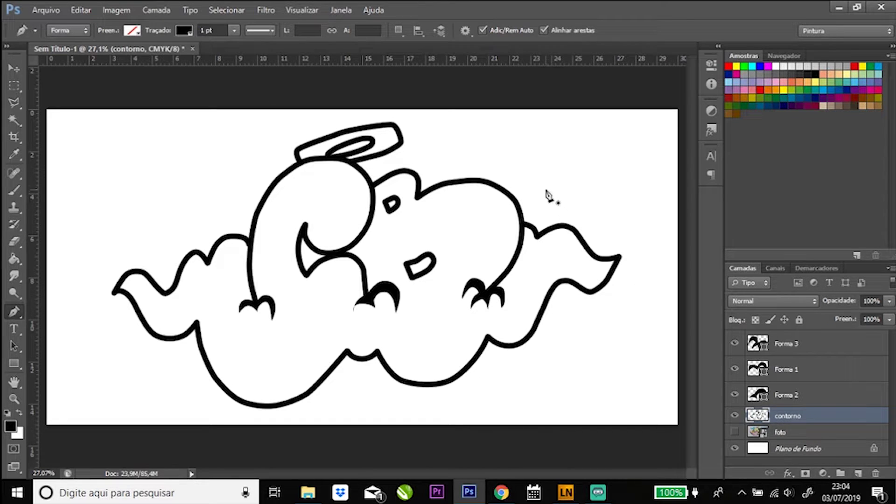
{"action": "left_click", "coordinate": [735, 433]}
{"action": "left_click", "coordinate": [735, 433]}
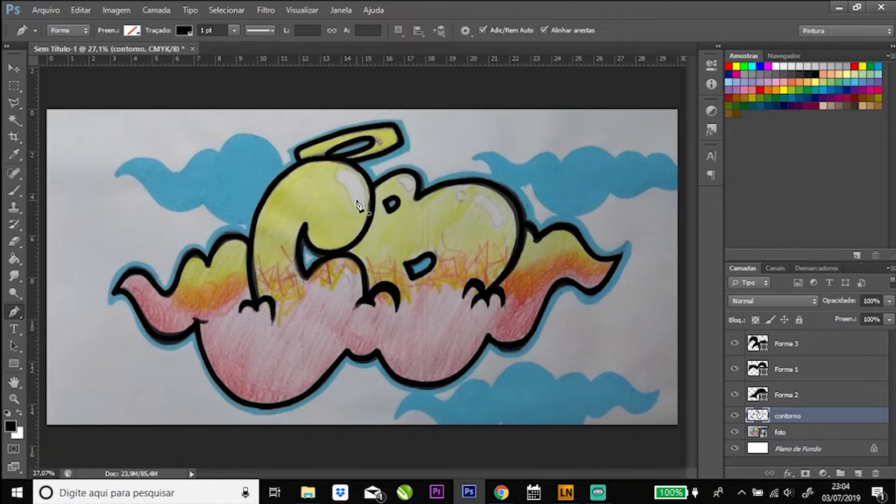
{"action": "left_click", "coordinate": [735, 417]}
{"action": "left_click", "coordinate": [736, 416]}
{"action": "left_click", "coordinate": [736, 432]}
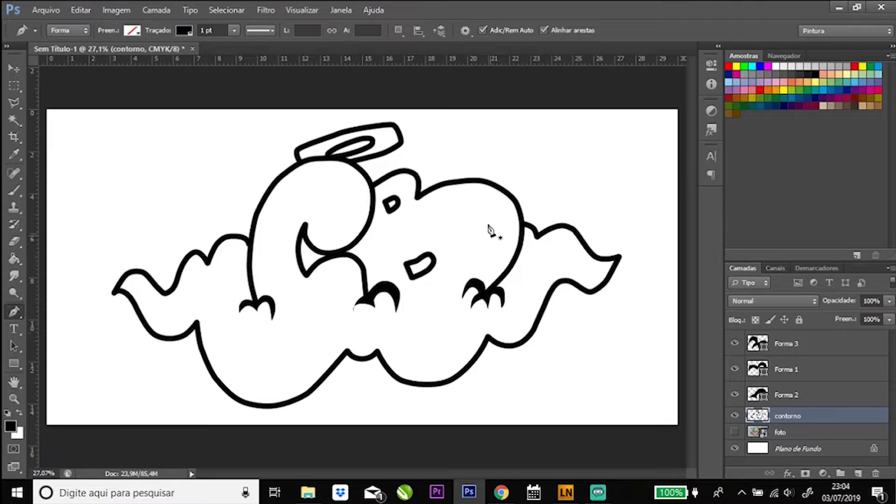
{"action": "left_click", "coordinate": [735, 416]}
{"action": "left_click", "coordinate": [735, 395]}
{"action": "left_click", "coordinate": [735, 370]}
{"action": "left_click", "coordinate": [735, 344]}
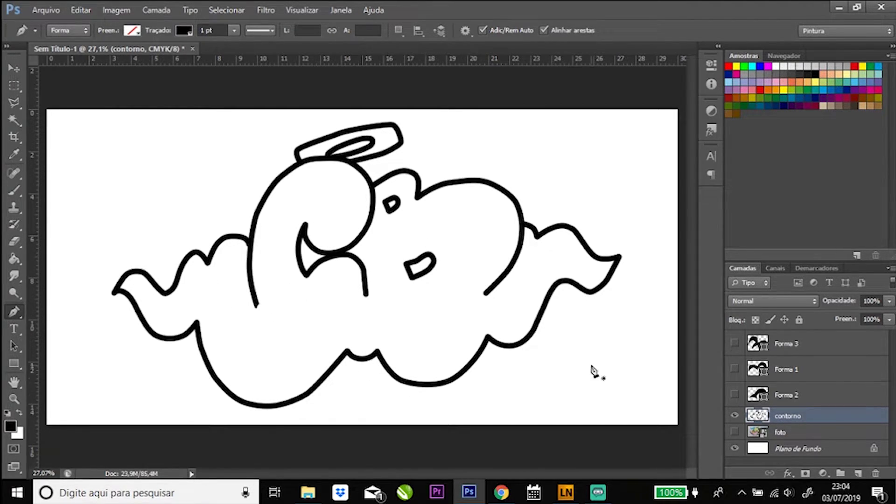
{"action": "left_click", "coordinate": [735, 369]}
{"action": "left_click", "coordinate": [735, 343]}
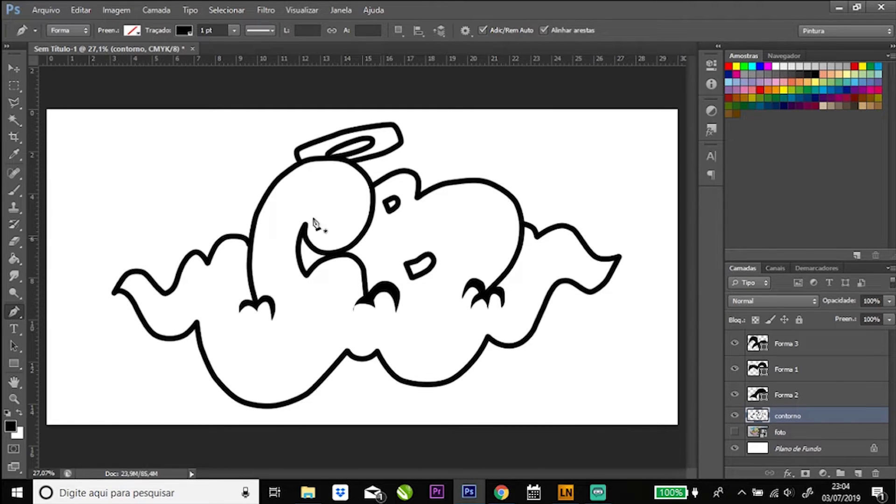
- Magic Wand the white interior of the CB contour and confirm Expandir Seleção
{"action": "left_click", "coordinate": [12, 120]}
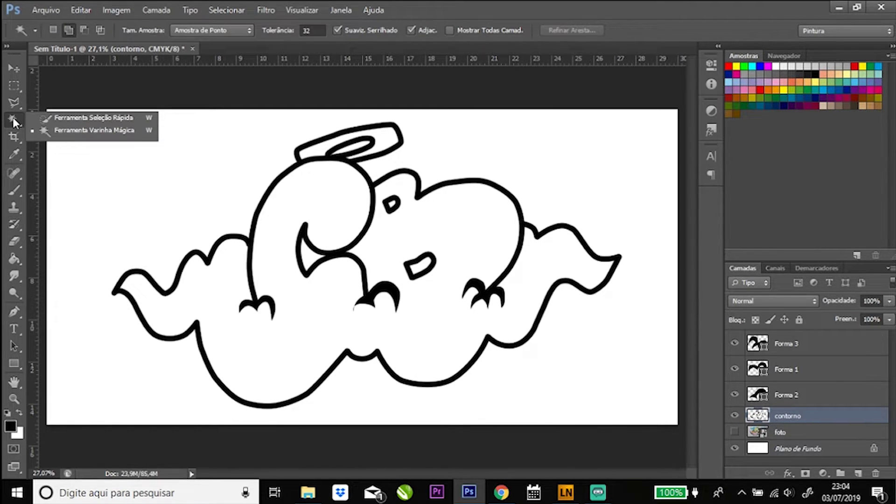
{"action": "left_click", "coordinate": [73, 133]}
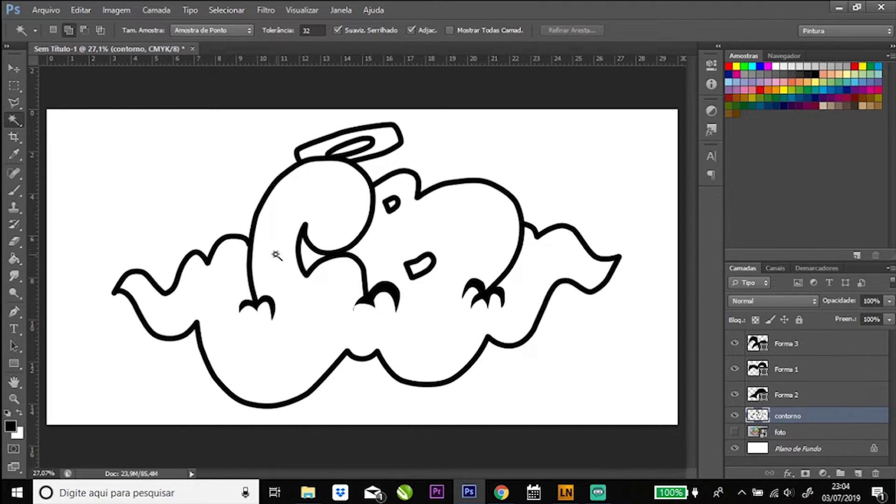
{"action": "left_click", "coordinate": [331, 318]}
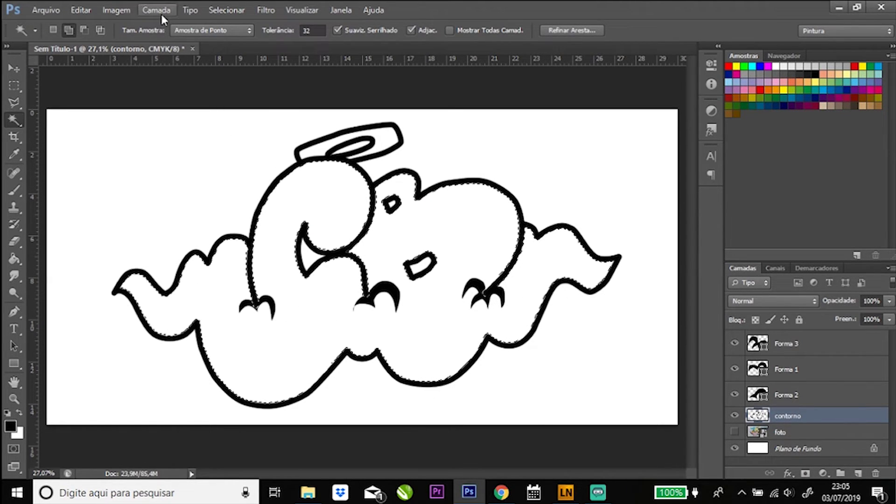
{"action": "left_click", "coordinate": [216, 10]}
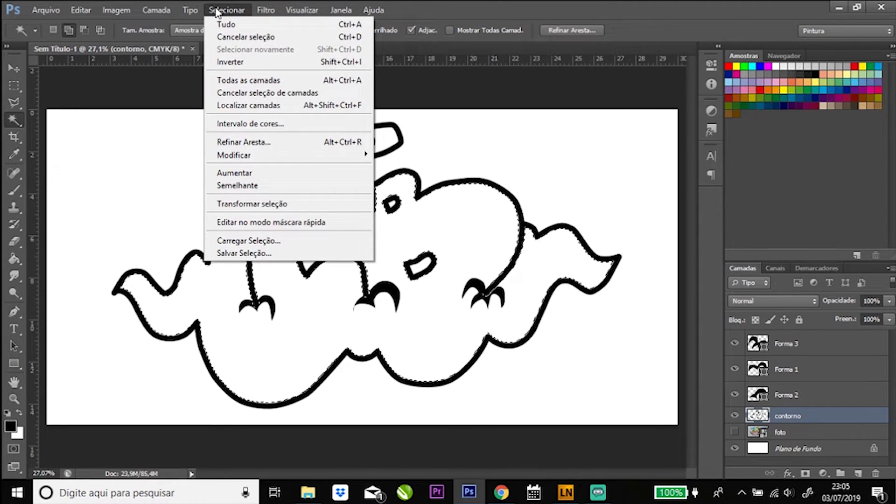
{"action": "mouse_move", "coordinate": [234, 155]}
{"action": "left_click", "coordinate": [411, 180]}
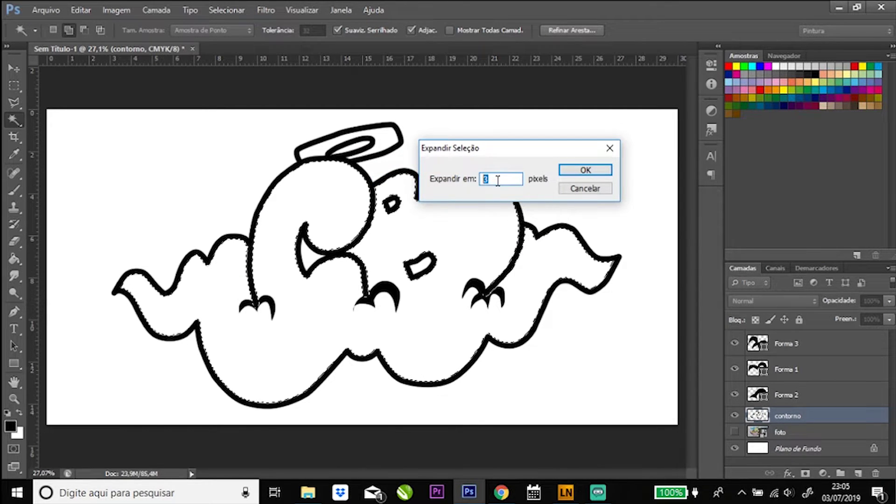
{"action": "left_click", "coordinate": [588, 170]}
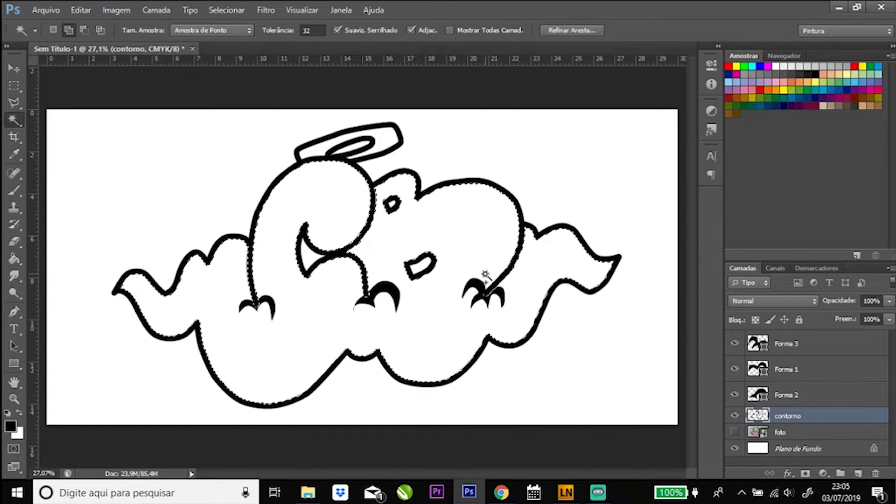
- Expand the selection by a further 5 pixels
{"action": "left_click", "coordinate": [227, 9]}
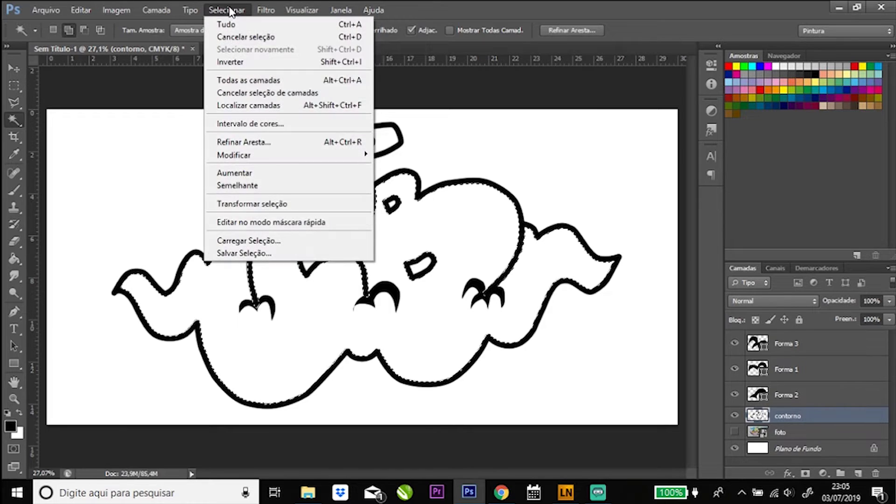
{"action": "mouse_move", "coordinate": [287, 155]}
{"action": "left_click", "coordinate": [413, 183]}
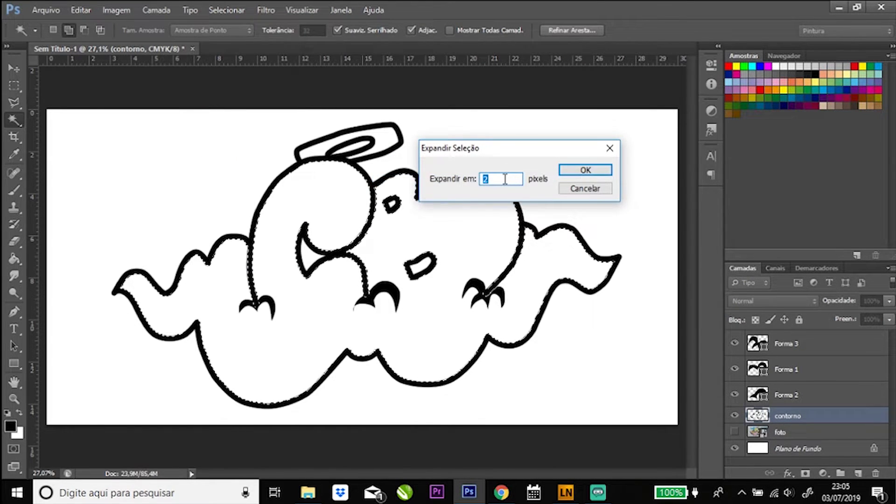
{"action": "type", "text": "5"}
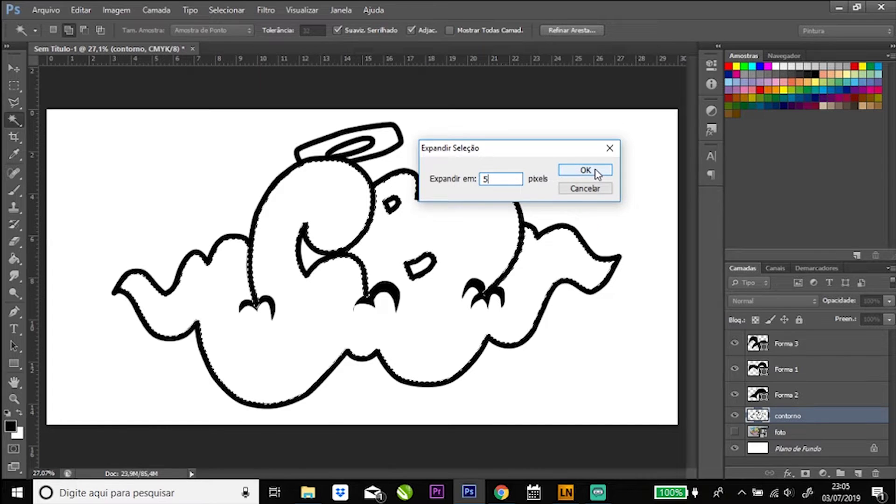
{"action": "left_click", "coordinate": [597, 172]}
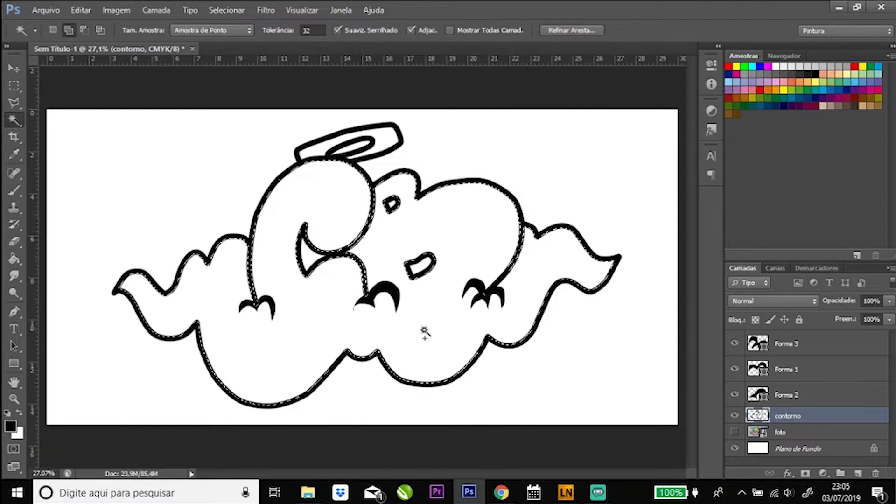
{"action": "left_click", "coordinate": [14, 399]}
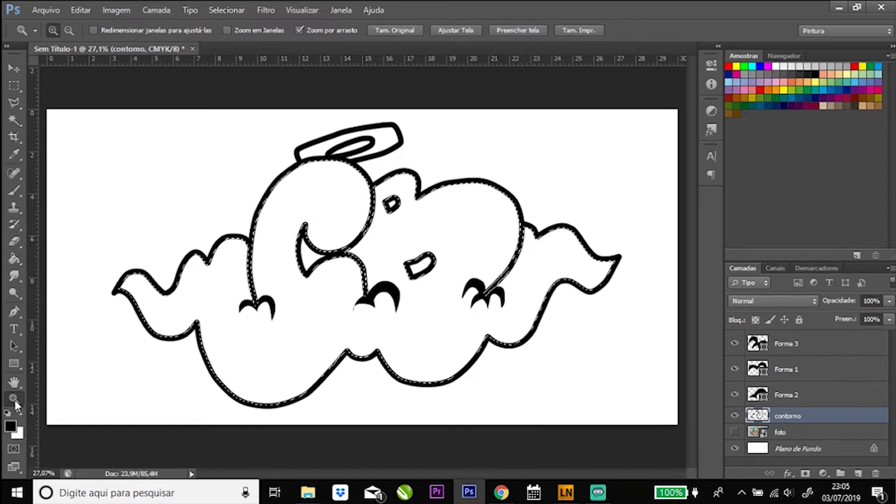
{"action": "left_click_drag", "start_coordinate": [238, 272], "coordinate": [327, 326]}
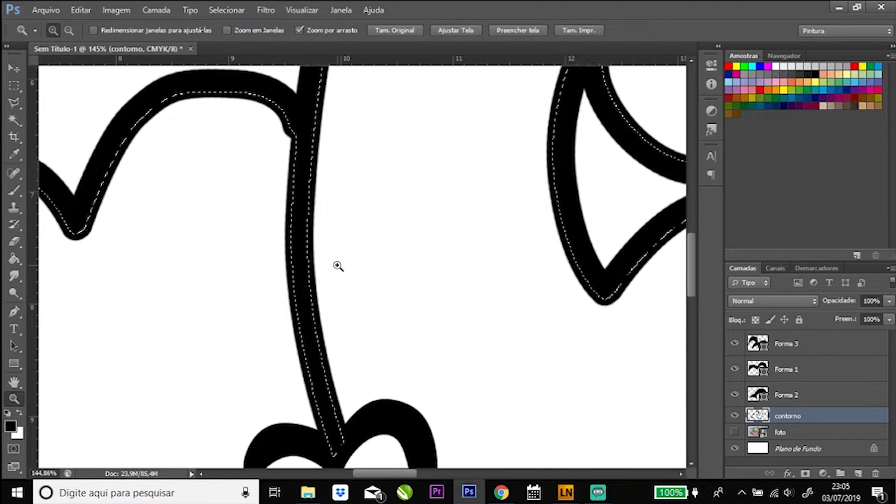
{"action": "left_click", "coordinate": [286, 254]}
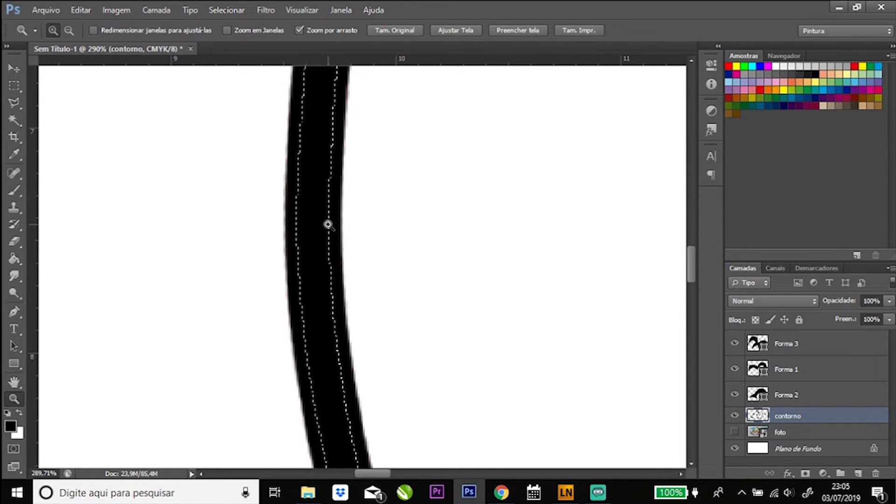
{"action": "scroll", "coordinate": [433, 286], "scroll_direction": "down", "scroll_amount": 5}
{"action": "scroll", "coordinate": [366, 292], "scroll_direction": "down", "scroll_amount": 5}
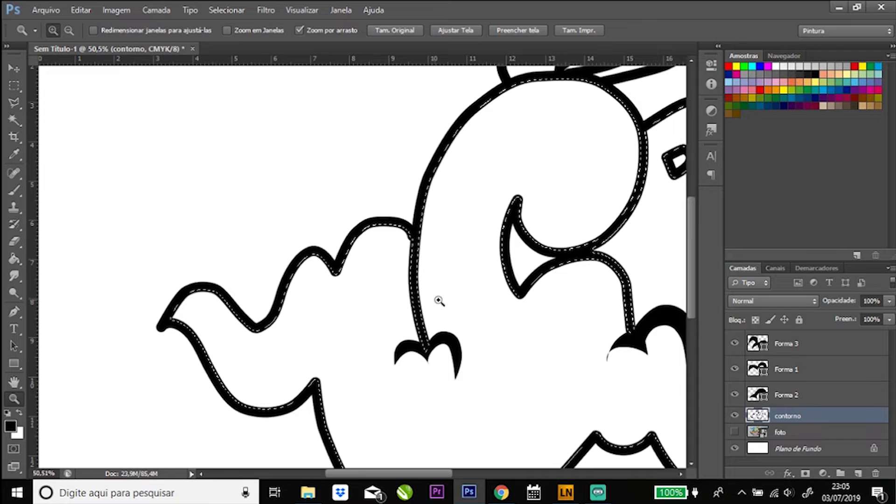
{"action": "scroll", "coordinate": [438, 302], "scroll_direction": "down", "scroll_amount": 5}
{"action": "scroll", "coordinate": [420, 309], "scroll_direction": "up", "scroll_amount": 3}
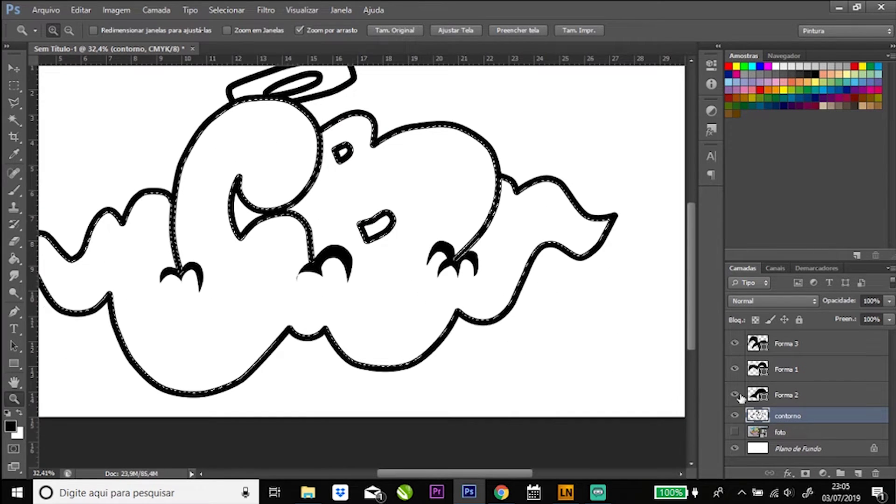
- Add a new layer named 'cor' and move it beneath contorno
{"action": "left_click", "coordinate": [858, 474]}
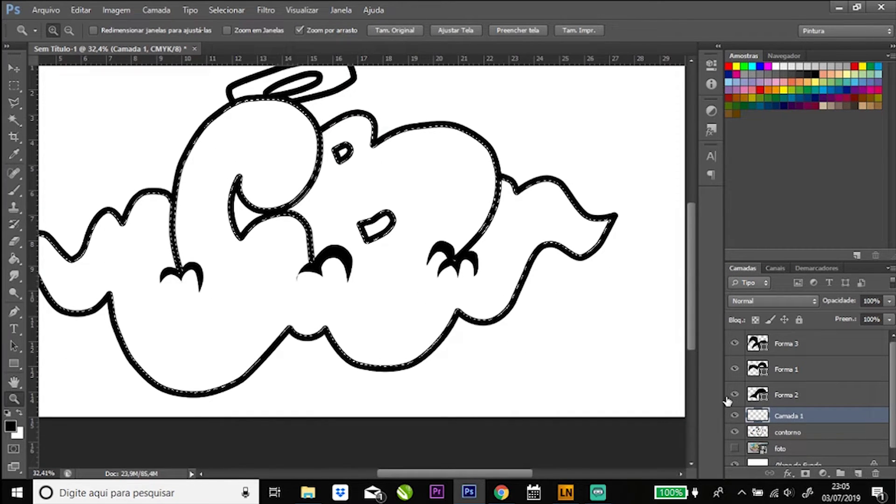
{"action": "double_click", "coordinate": [789, 416]}
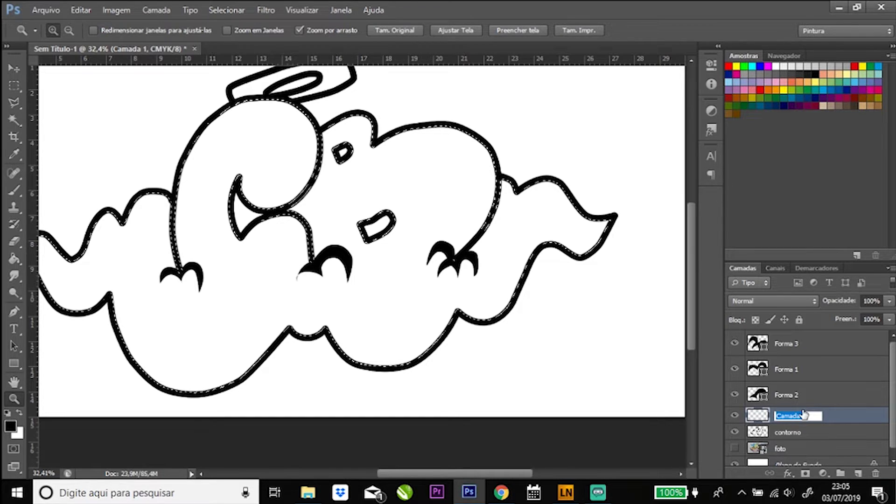
{"action": "type", "text": "cor"}
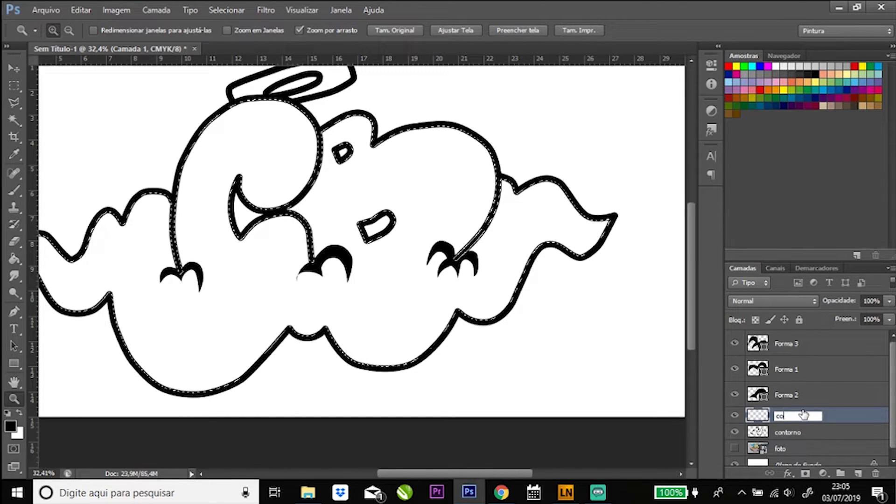
{"action": "left_click", "coordinate": [809, 394]}
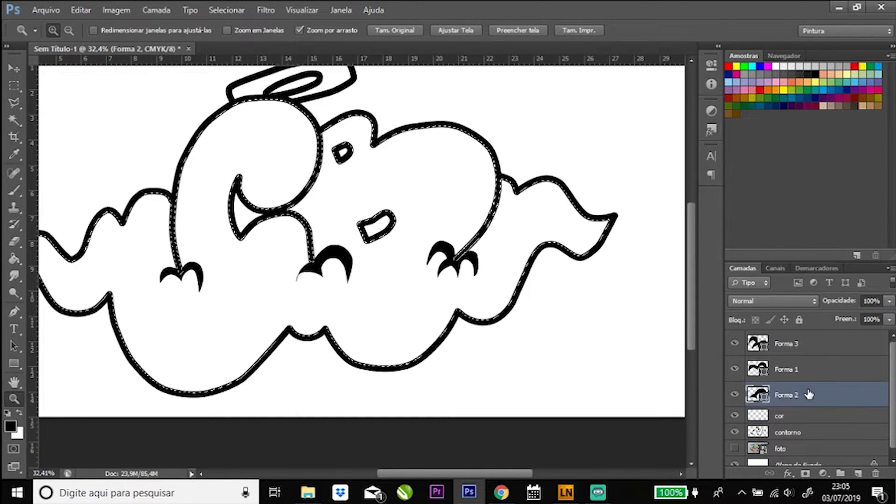
{"action": "left_click", "coordinate": [808, 416]}
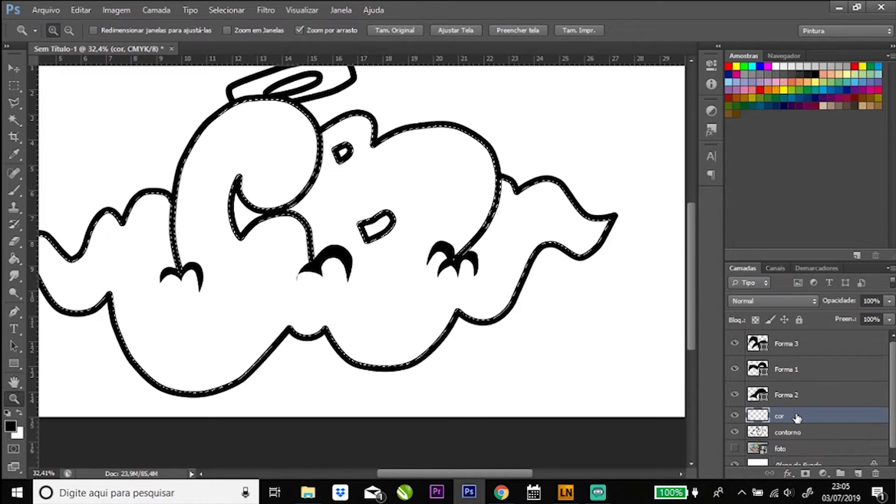
{"action": "scroll", "coordinate": [819, 415], "scroll_direction": "down", "scroll_amount": 1}
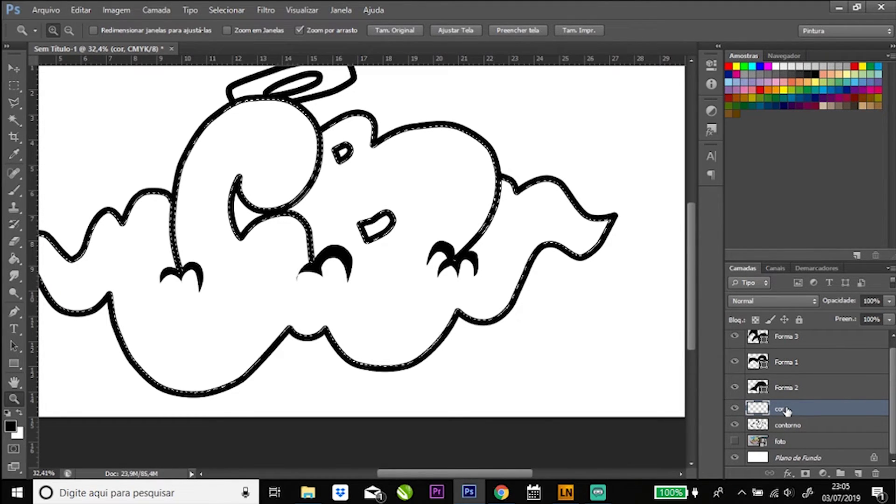
{"action": "left_click_drag", "start_coordinate": [788, 411], "coordinate": [788, 439]}
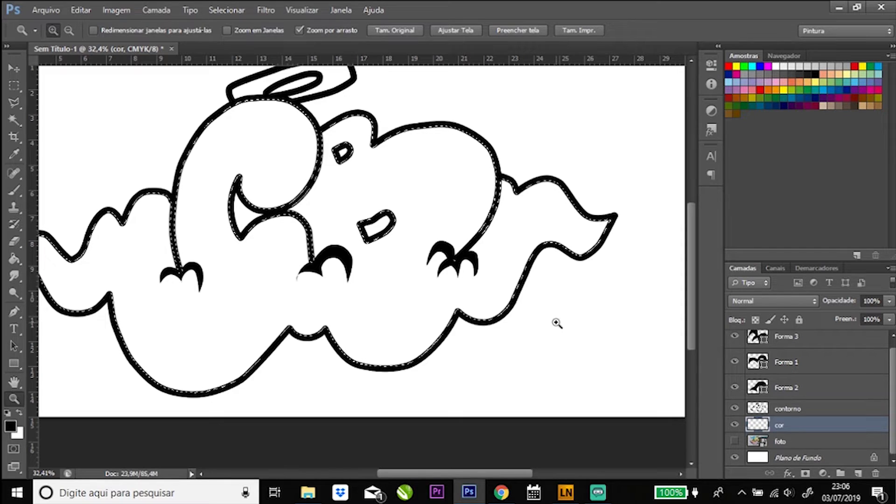
{"action": "left_click_drag", "start_coordinate": [453, 474], "coordinate": [439, 469]}
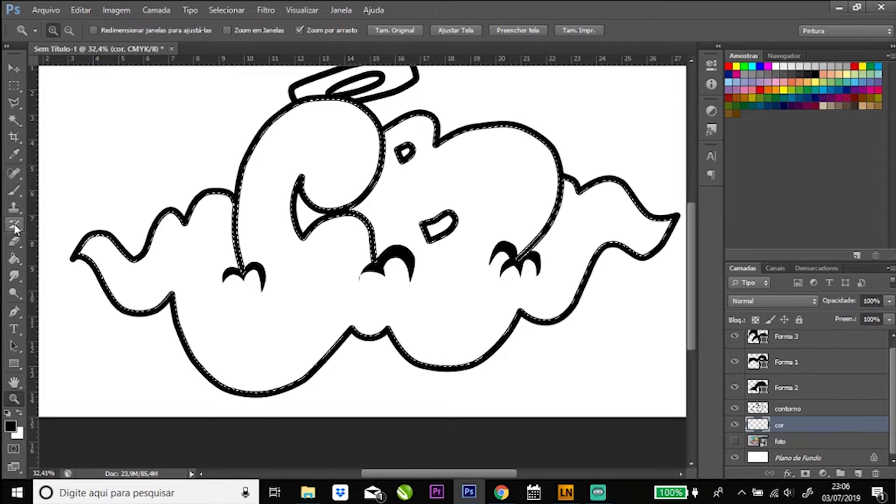
{"action": "left_click", "coordinate": [15, 190]}
- Choose the Brush tool with a soft round 0% hardness tip at 825 px
{"action": "right_click", "coordinate": [15, 189]}
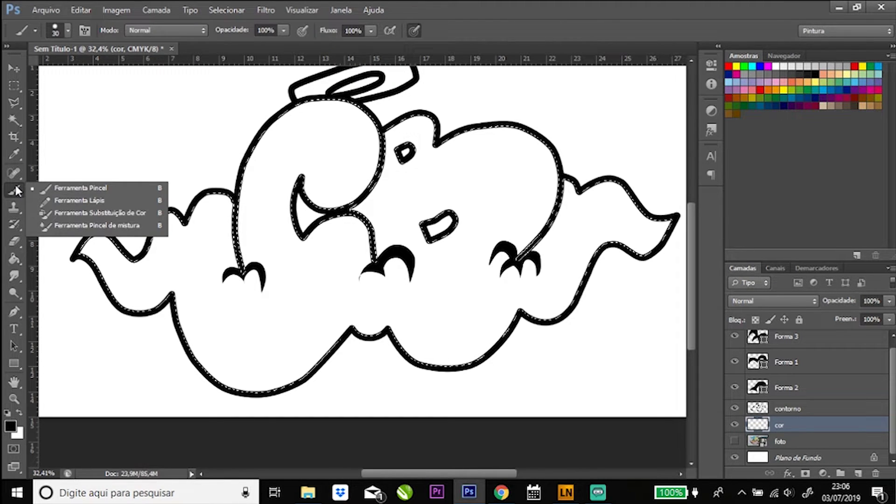
{"action": "left_click", "coordinate": [84, 186]}
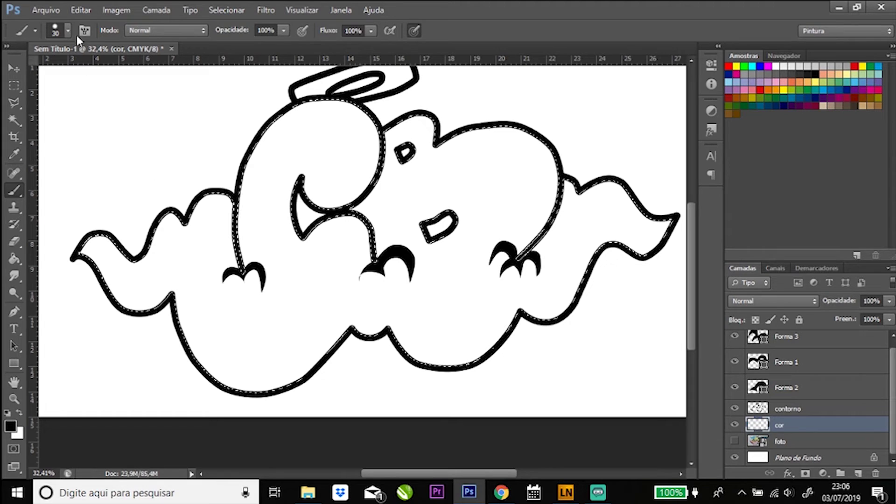
{"action": "left_click", "coordinate": [68, 31]}
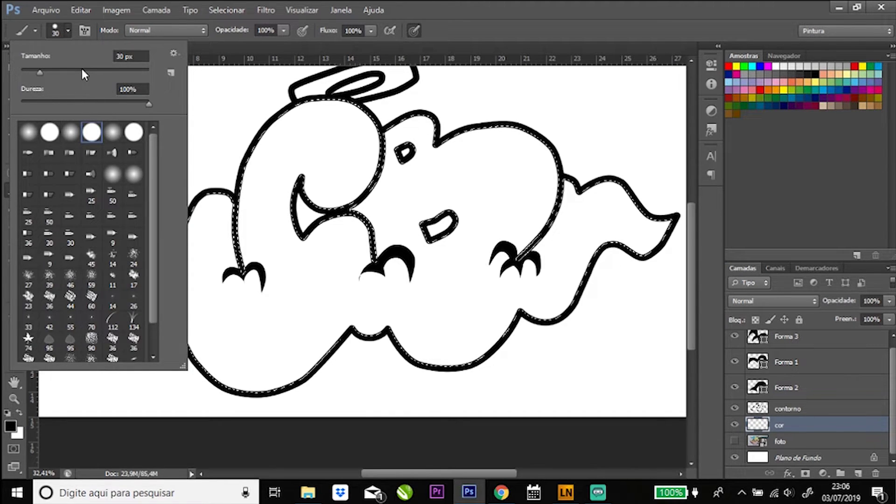
{"action": "left_click", "coordinate": [83, 71]}
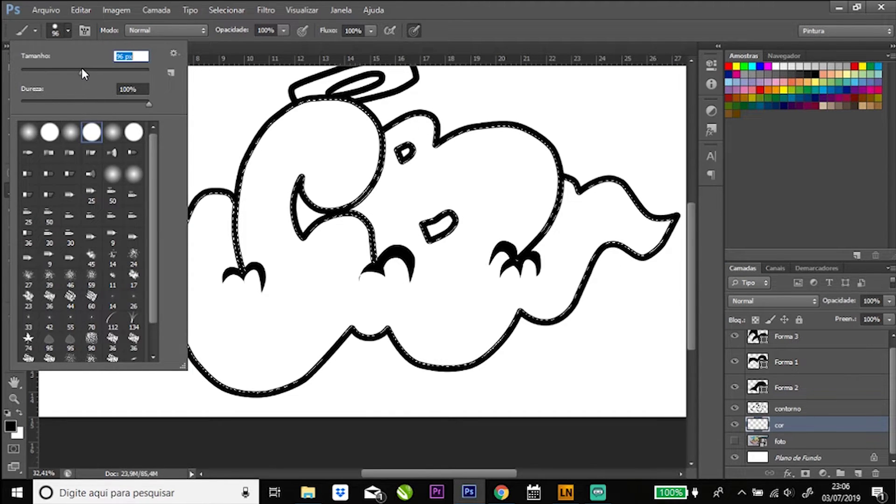
{"action": "left_click", "coordinate": [29, 134]}
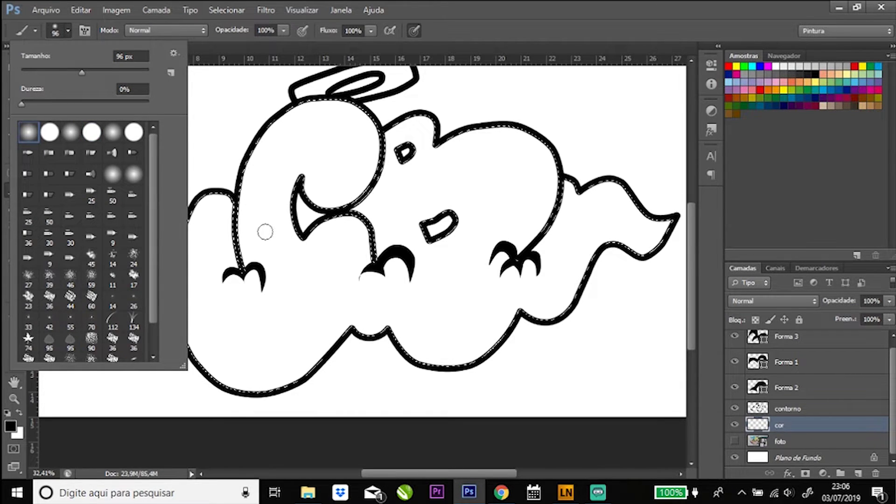
{"action": "left_click", "coordinate": [109, 70]}
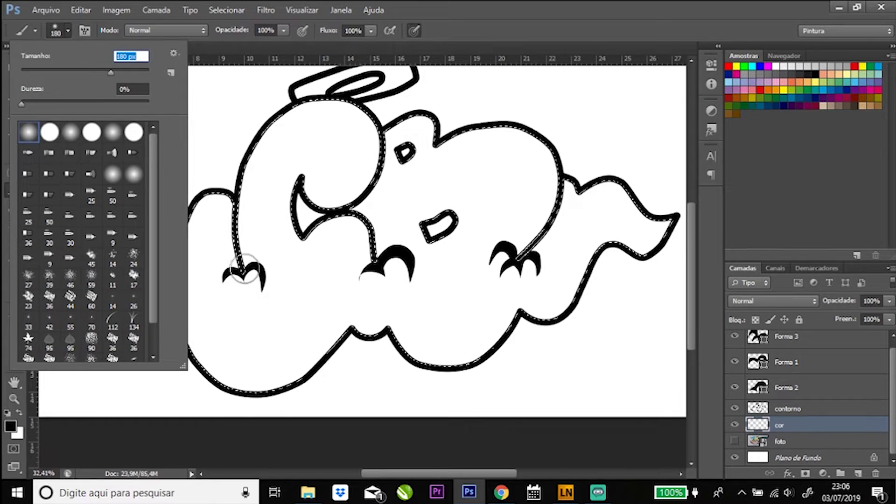
{"action": "left_click", "coordinate": [130, 72]}
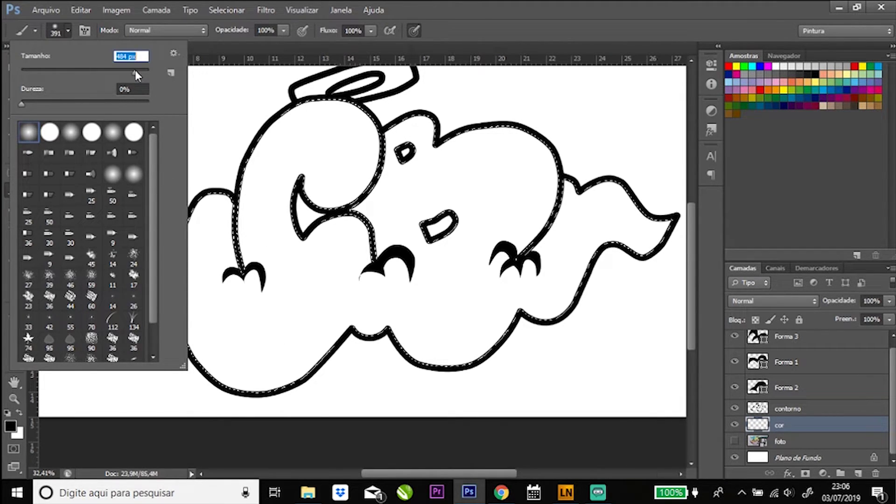
{"action": "left_click_drag", "start_coordinate": [136, 70], "coordinate": [137, 70]}
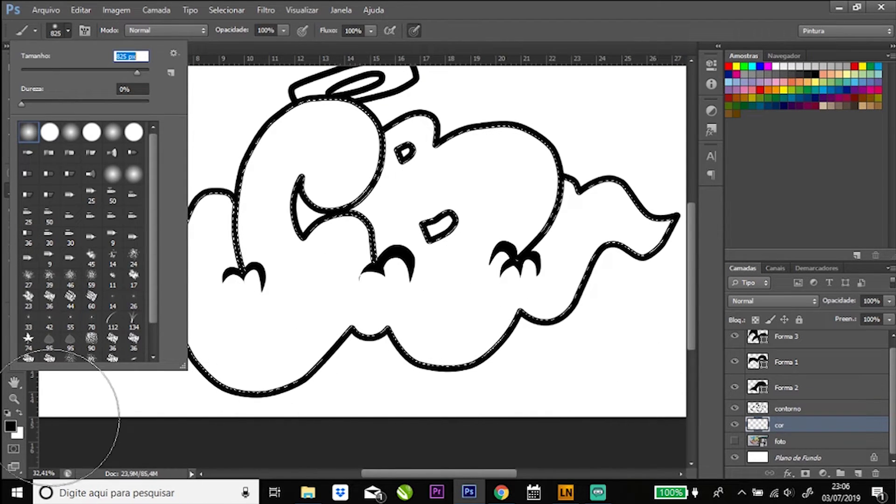
{"action": "left_click", "coordinate": [11, 427]}
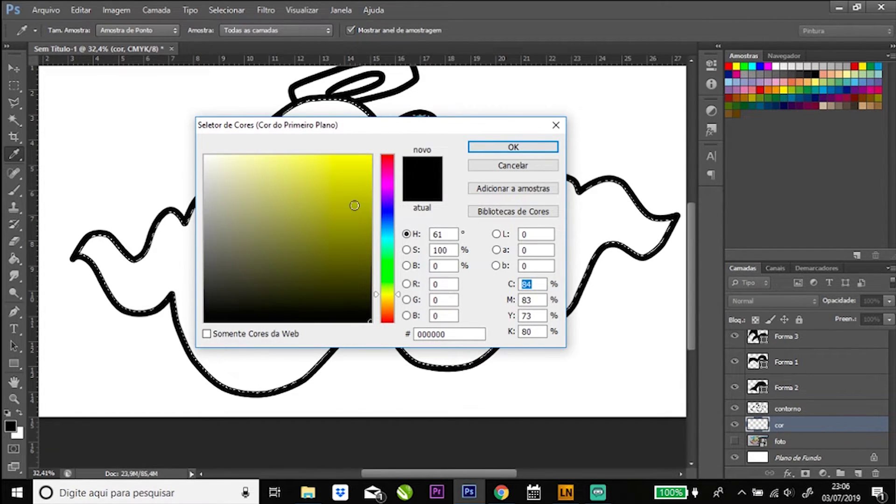
- Set the foreground colour to red d1061e
{"action": "left_click", "coordinate": [355, 205]}
{"action": "left_click_drag", "start_coordinate": [383, 264], "coordinate": [392, 163]}
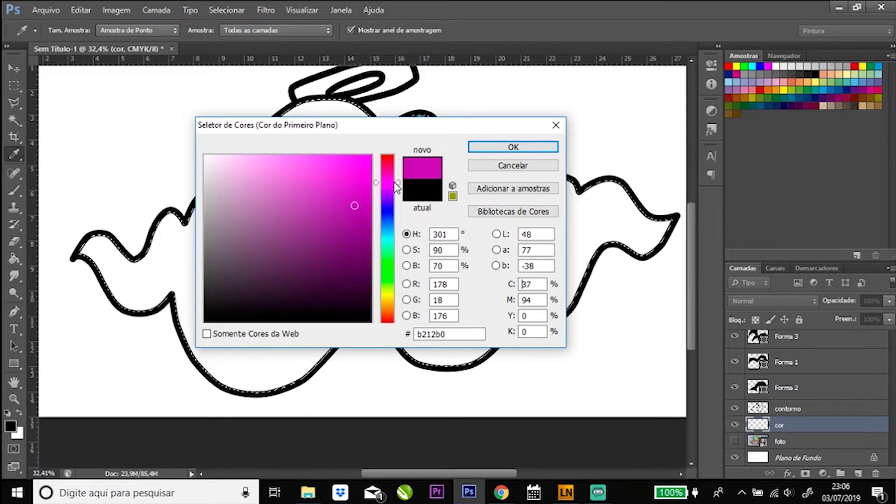
{"action": "left_click", "coordinate": [360, 170]}
{"action": "left_click", "coordinate": [356, 193]}
{"action": "left_click", "coordinate": [395, 159]}
{"action": "left_click_drag", "start_coordinate": [360, 195], "coordinate": [367, 185]}
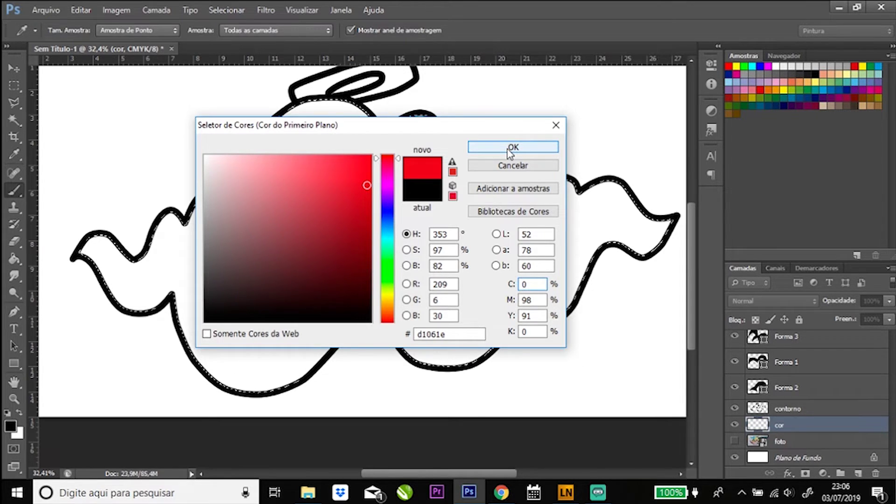
{"action": "left_click", "coordinate": [511, 148]}
- Paint soft red across the lower letters and the lower-left cloud
{"action": "left_click", "coordinate": [484, 323]}
{"action": "mouse_move", "coordinate": [481, 325]}
{"action": "left_mouse_down"}
{"action": "mouse_move", "coordinate": [411, 316]}
{"action": "mouse_move", "coordinate": [480, 304]}
{"action": "mouse_move", "coordinate": [504, 316]}
{"action": "mouse_move", "coordinate": [375, 333]}
{"action": "mouse_move", "coordinate": [394, 350]}
{"action": "mouse_move", "coordinate": [490, 330]}
{"action": "mouse_move", "coordinate": [461, 350]}
{"action": "mouse_move", "coordinate": [295, 342]}
{"action": "mouse_move", "coordinate": [161, 381]}
{"action": "mouse_move", "coordinate": [380, 370]}
{"action": "mouse_move", "coordinate": [92, 318]}
{"action": "mouse_move", "coordinate": [321, 300]}
{"action": "mouse_move", "coordinate": [540, 321]}
{"action": "mouse_move", "coordinate": [626, 310]}
{"action": "mouse_move", "coordinate": [304, 348]}
{"action": "mouse_move", "coordinate": [144, 339]}
{"action": "mouse_move", "coordinate": [394, 328]}
{"action": "mouse_move", "coordinate": [554, 296]}
{"action": "left_mouse_up"}
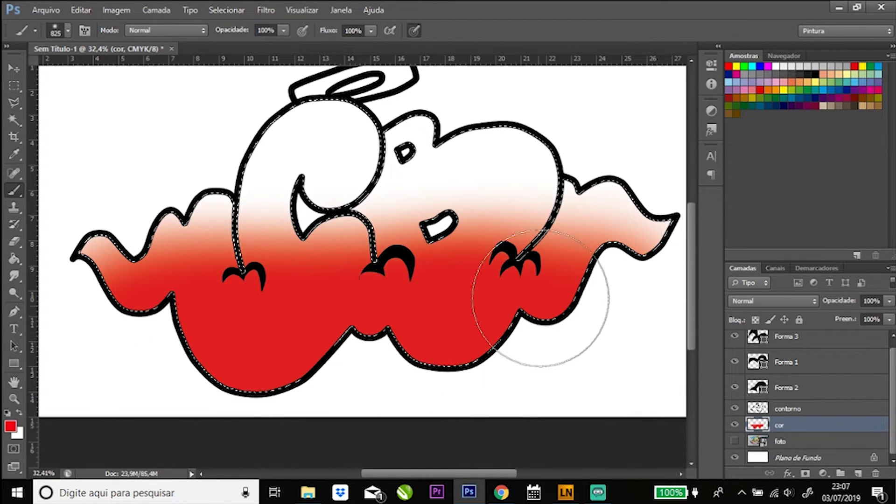
{"action": "mouse_move", "coordinate": [290, 340]}
{"action": "left_mouse_down"}
{"action": "mouse_move", "coordinate": [161, 320]}
{"action": "mouse_move", "coordinate": [171, 335]}
{"action": "mouse_move", "coordinate": [517, 320]}
{"action": "mouse_move", "coordinate": [604, 280]}
{"action": "mouse_move", "coordinate": [208, 336]}
{"action": "mouse_move", "coordinate": [330, 340]}
{"action": "mouse_move", "coordinate": [575, 324]}
{"action": "mouse_move", "coordinate": [320, 330]}
{"action": "mouse_move", "coordinate": [110, 369]}
{"action": "mouse_move", "coordinate": [640, 290]}
{"action": "mouse_move", "coordinate": [260, 330]}
{"action": "mouse_move", "coordinate": [216, 351]}
{"action": "left_mouse_up"}
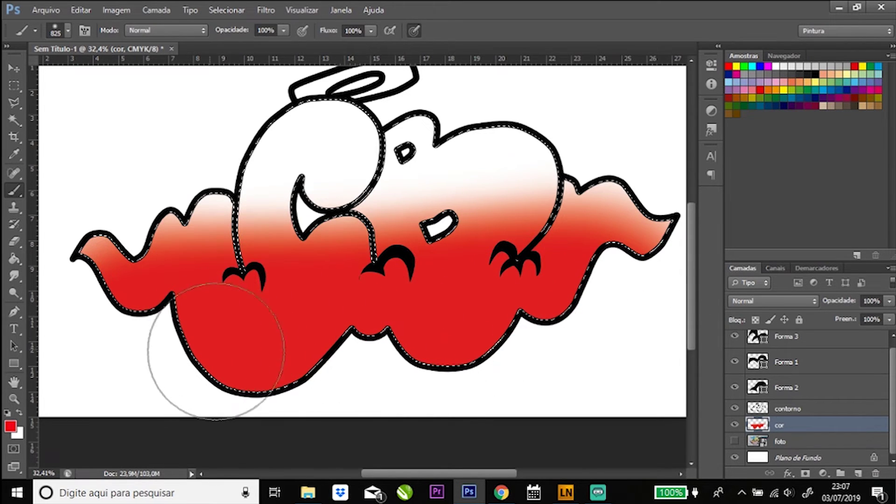
{"action": "left_click", "coordinate": [10, 425]}
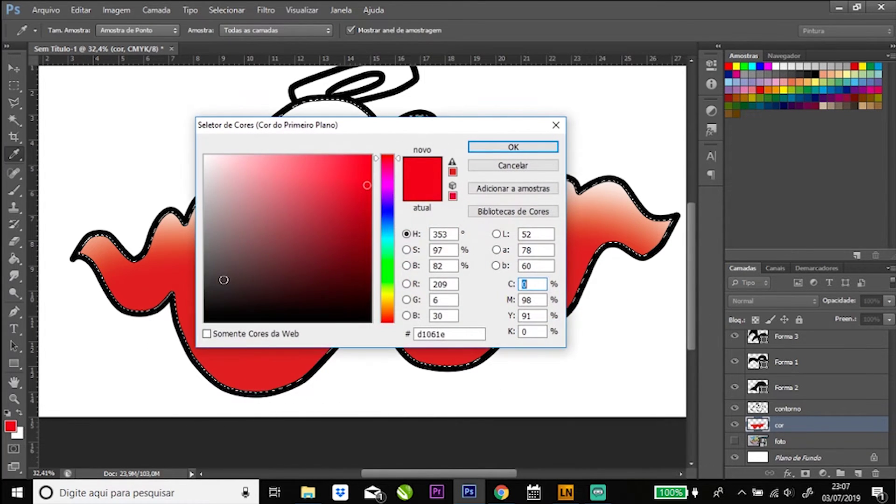
- Pick yellow fde800 and paint it softly over the upper letters and left wing tip
{"action": "left_click", "coordinate": [386, 297]}
{"action": "left_click_drag", "start_coordinate": [371, 164], "coordinate": [370, 153]}
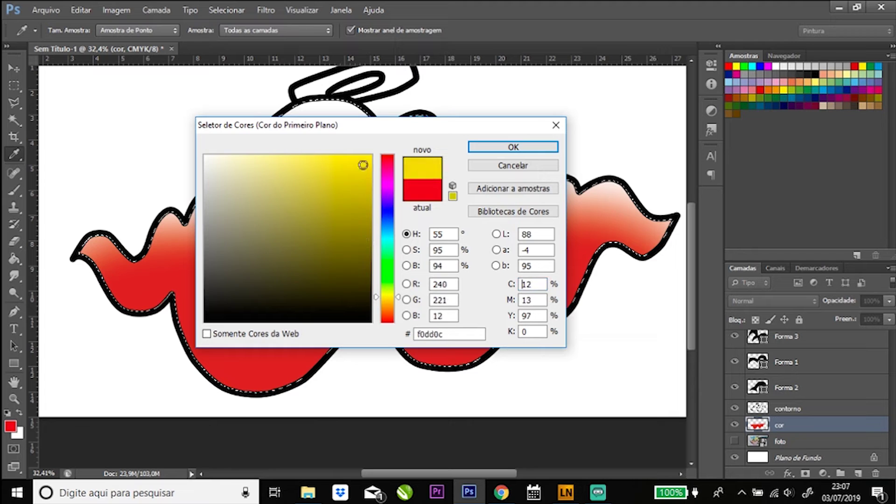
{"action": "left_click", "coordinate": [497, 147]}
{"action": "mouse_move", "coordinate": [520, 150]}
{"action": "left_mouse_down"}
{"action": "mouse_move", "coordinate": [224, 144]}
{"action": "mouse_move", "coordinate": [567, 136]}
{"action": "mouse_move", "coordinate": [118, 182]}
{"action": "mouse_move", "coordinate": [613, 152]}
{"action": "left_mouse_up"}
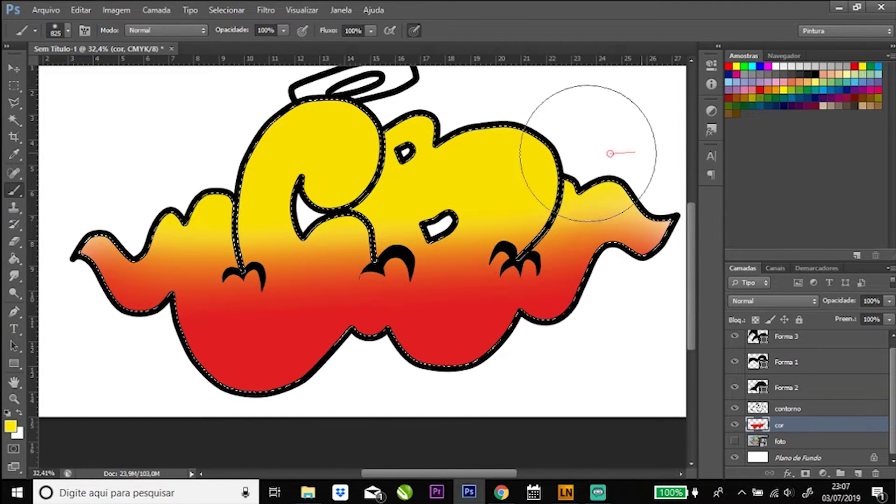
{"action": "left_click_drag", "start_coordinate": [104, 182], "coordinate": [121, 205]}
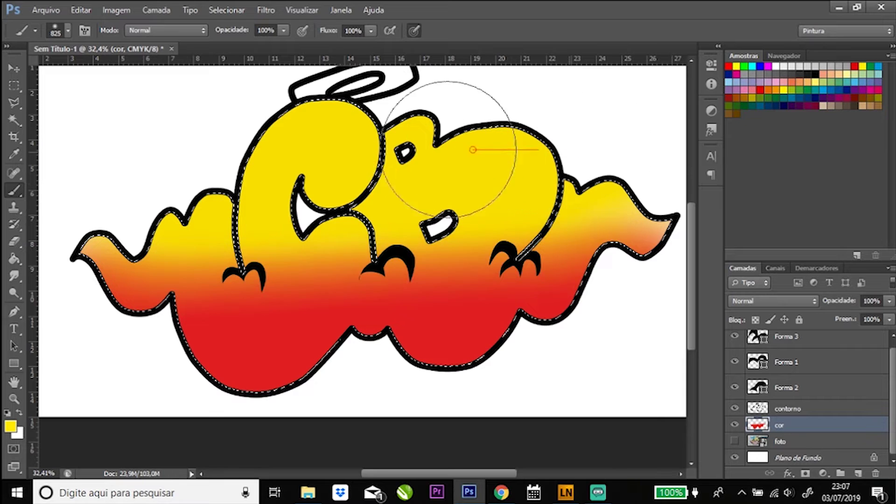
{"action": "scroll", "coordinate": [400, 161], "scroll_direction": "up", "scroll_amount": 1}
{"action": "scroll", "coordinate": [400, 166], "scroll_direction": "up", "scroll_amount": 2}
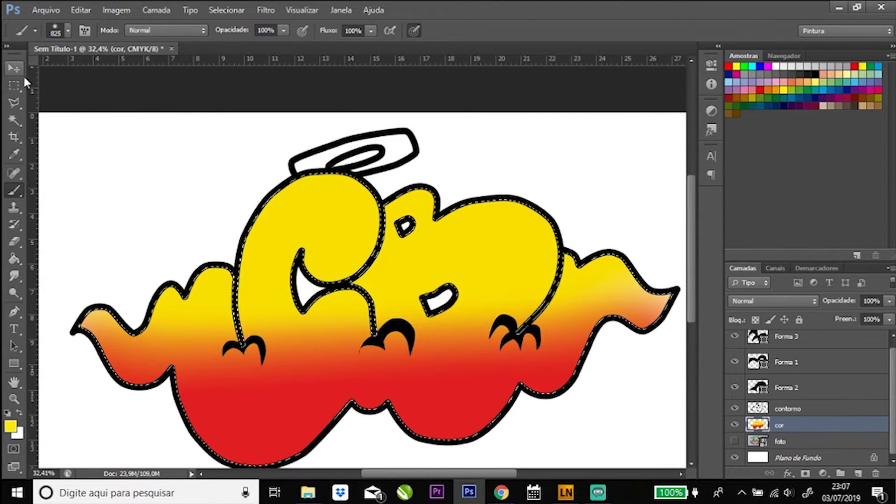
- Deselect using the Rectangular Marquee and make the contorno layer active
{"action": "left_click", "coordinate": [12, 86]}
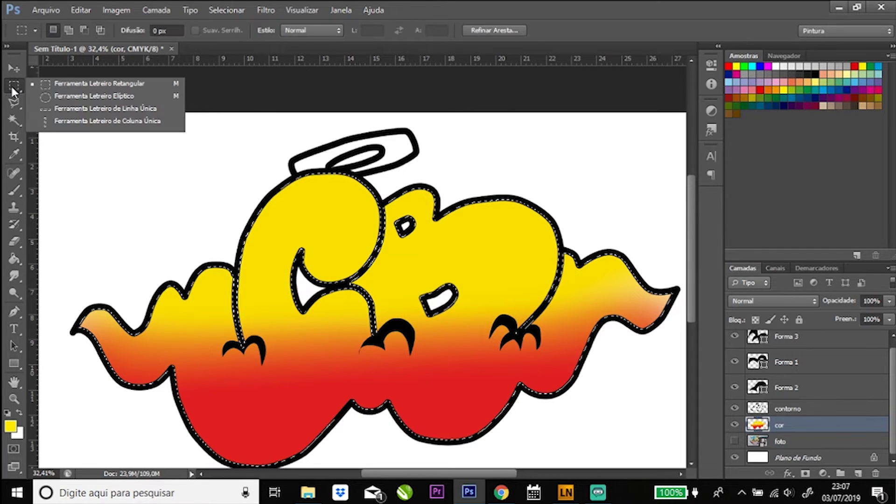
{"action": "left_click", "coordinate": [93, 83]}
{"action": "left_click", "coordinate": [108, 152]}
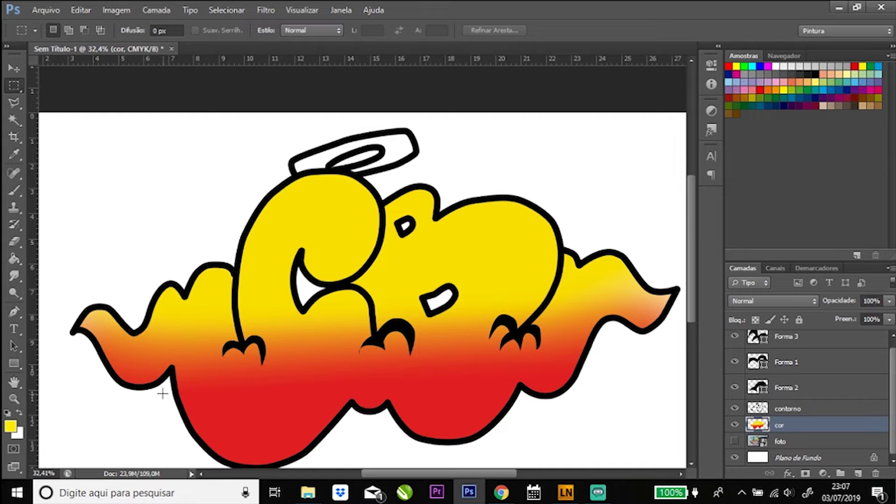
{"action": "left_click", "coordinate": [799, 414]}
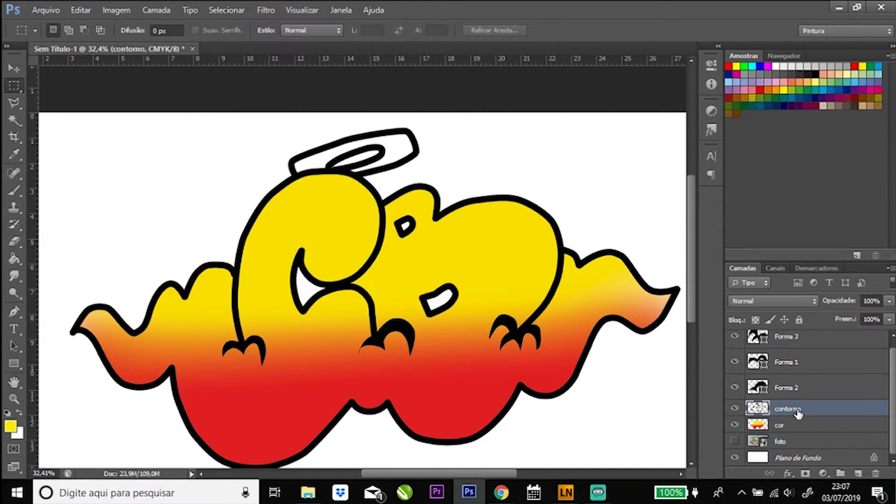
{"action": "left_click", "coordinate": [13, 121]}
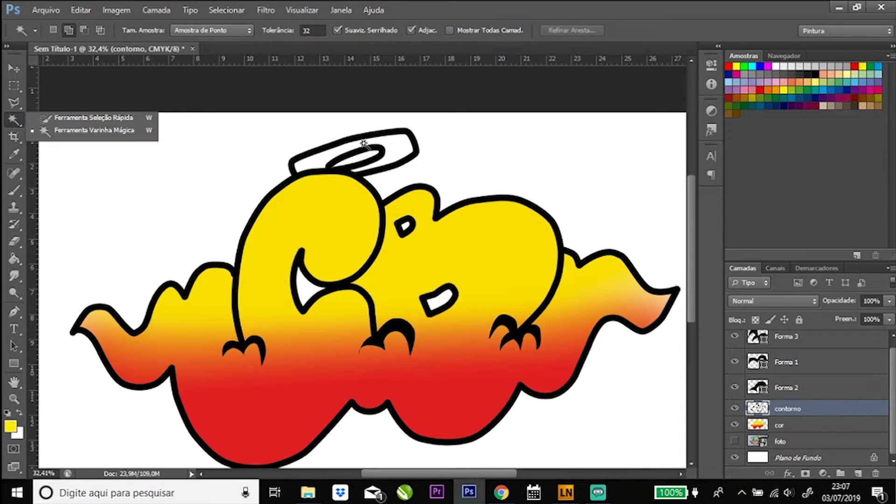
- Magic Wand the halo interior and expand the selection by 5 pixels
{"action": "left_click", "coordinate": [399, 147]}
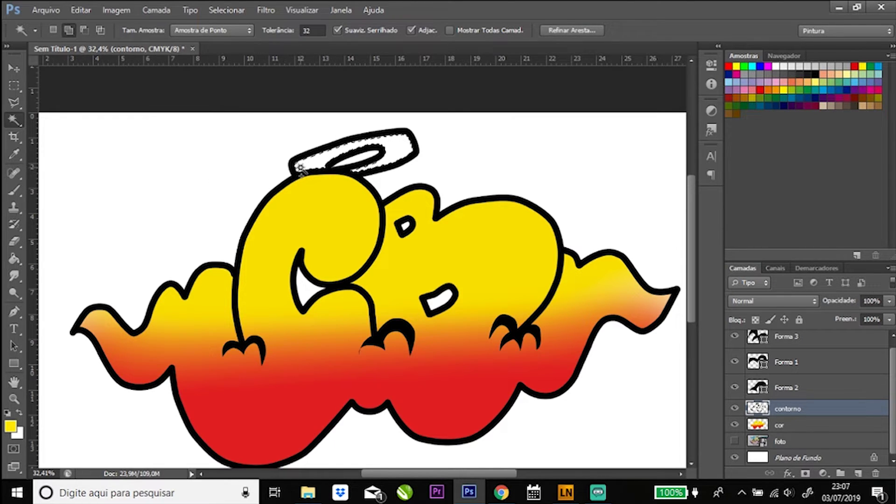
{"action": "left_click", "coordinate": [224, 10]}
{"action": "mouse_move", "coordinate": [287, 155]}
{"action": "left_click", "coordinate": [399, 180]}
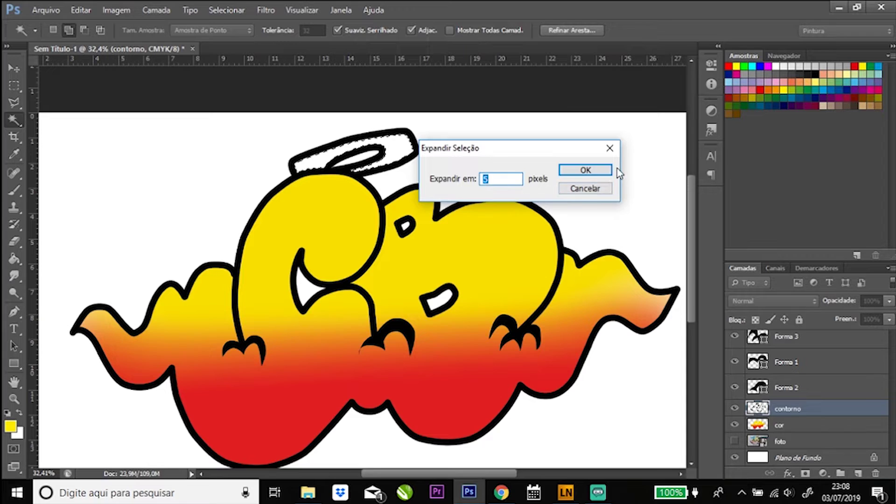
{"action": "left_click", "coordinate": [595, 175]}
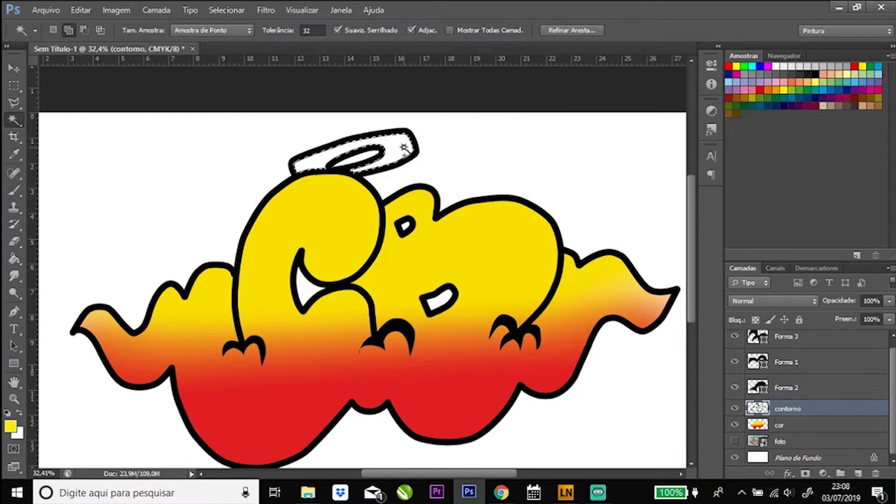
- Paint the halo dark gold cbbb06 on the cor layer
{"action": "left_click", "coordinate": [779, 429]}
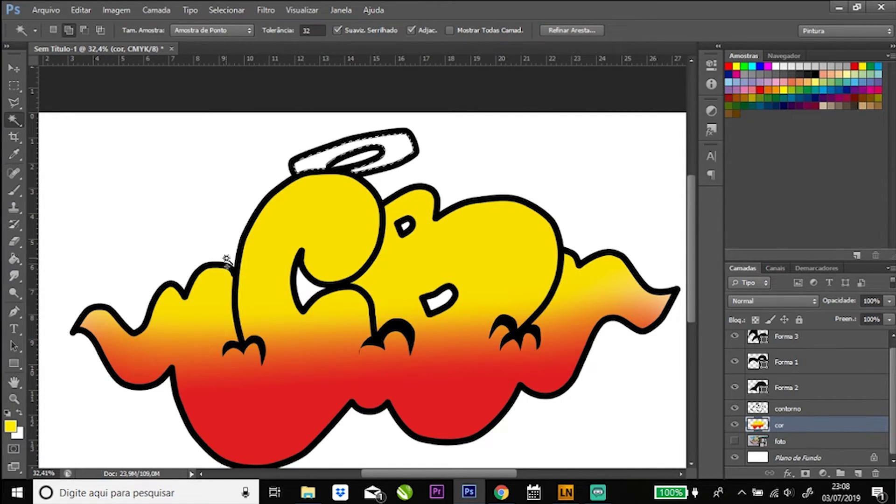
{"action": "key", "text": "b"}
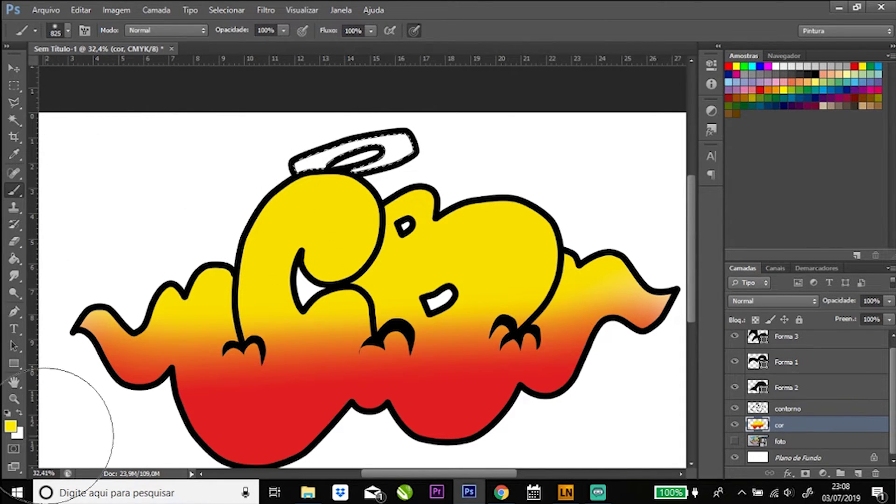
{"action": "left_click", "coordinate": [10, 426]}
{"action": "left_click_drag", "start_coordinate": [361, 181], "coordinate": [366, 189]}
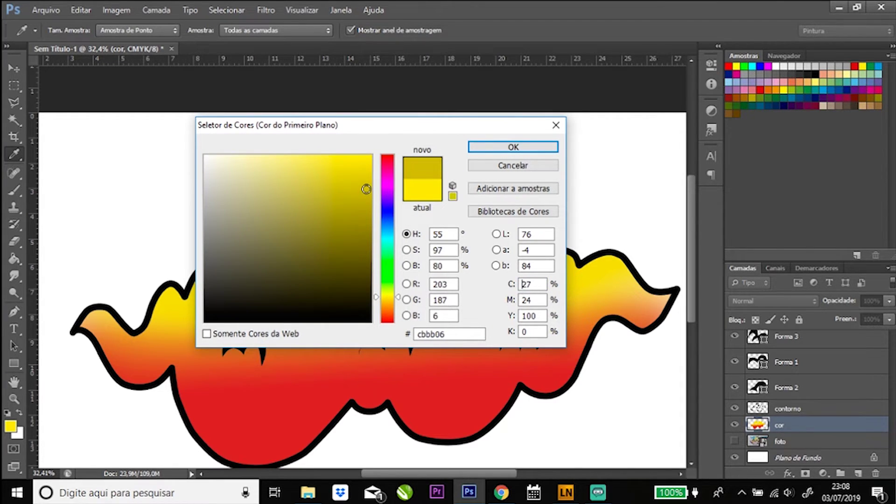
{"action": "left_click", "coordinate": [514, 147]}
{"action": "mouse_move", "coordinate": [400, 130]}
{"action": "left_mouse_down"}
{"action": "mouse_move", "coordinate": [400, 140]}
{"action": "mouse_move", "coordinate": [277, 165]}
{"action": "left_mouse_up"}
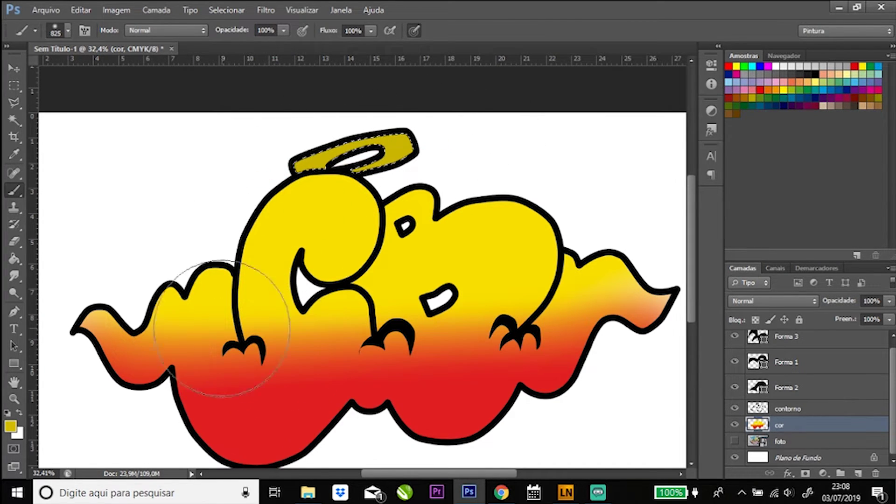
- Deselect the gold halo selection using the Rectangular Marquee
{"action": "left_click", "coordinate": [14, 86]}
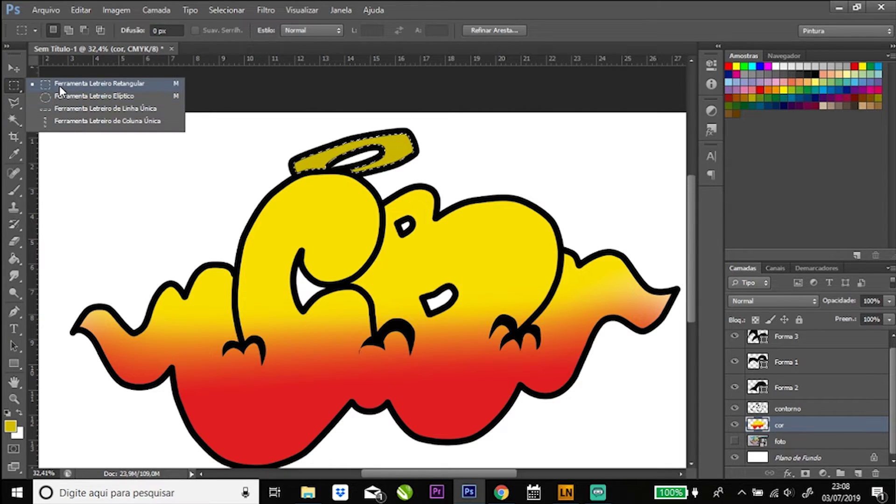
{"action": "left_click", "coordinate": [59, 86]}
{"action": "left_click", "coordinate": [134, 162]}
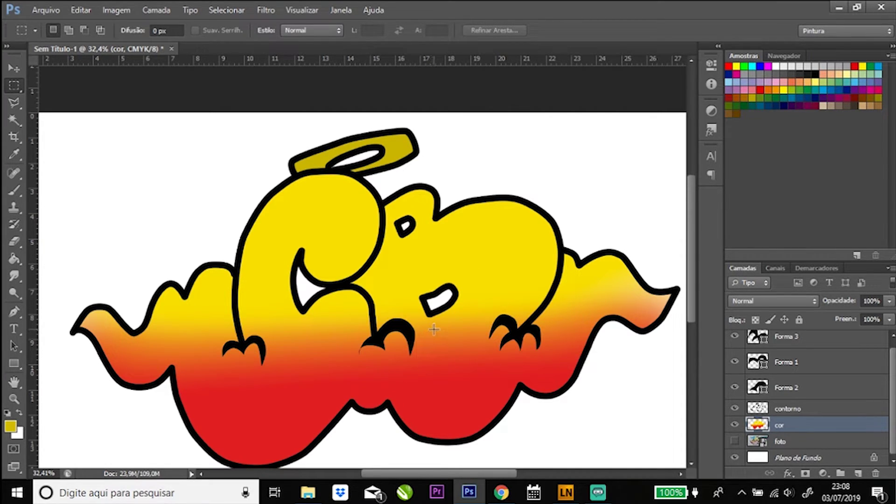
- Zoom in on the red fill and black claws, then back out to the whole piece
{"action": "key", "text": "z"}
{"action": "left_click_drag", "start_coordinate": [491, 312], "coordinate": [460, 310]}
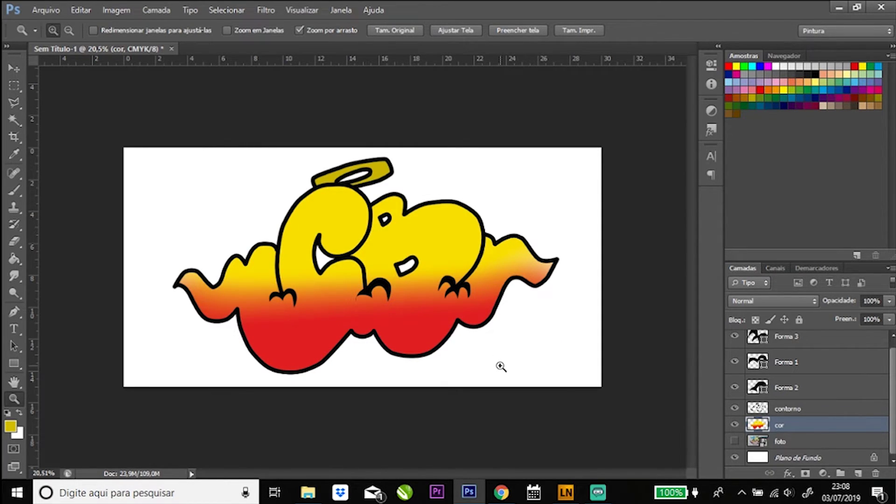
{"action": "left_click_drag", "start_coordinate": [432, 331], "coordinate": [576, 358]}
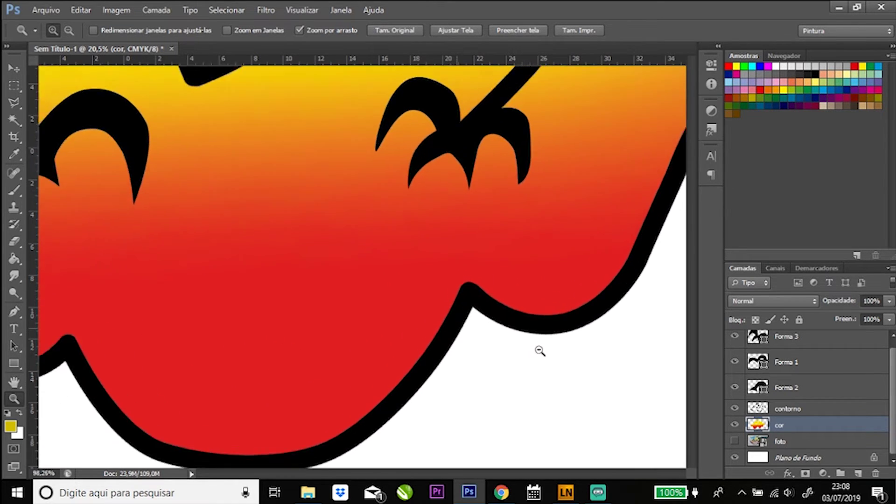
{"action": "mouse_move", "coordinate": [516, 281]}
{"action": "left_mouse_down"}
{"action": "mouse_move", "coordinate": [545, 152]}
{"action": "mouse_move", "coordinate": [440, 184]}
{"action": "left_mouse_up"}
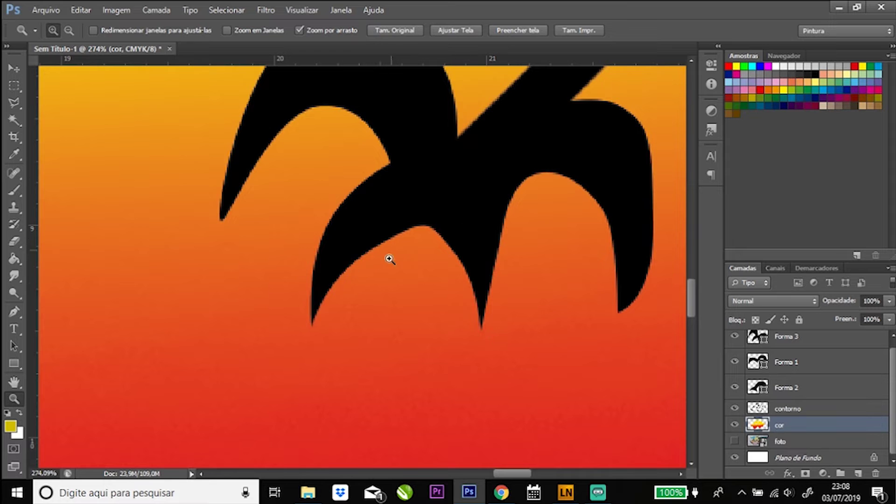
{"action": "left_click_drag", "start_coordinate": [387, 280], "coordinate": [263, 290]}
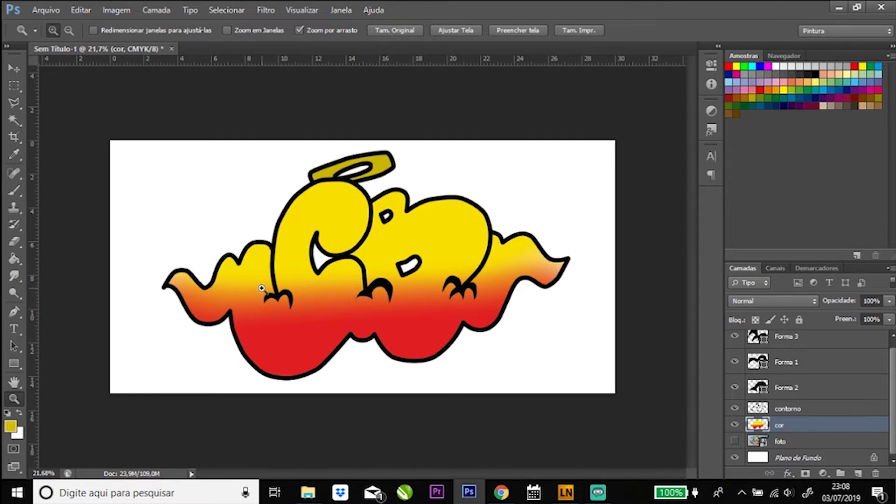
{"action": "left_click_drag", "start_coordinate": [315, 346], "coordinate": [344, 334]}
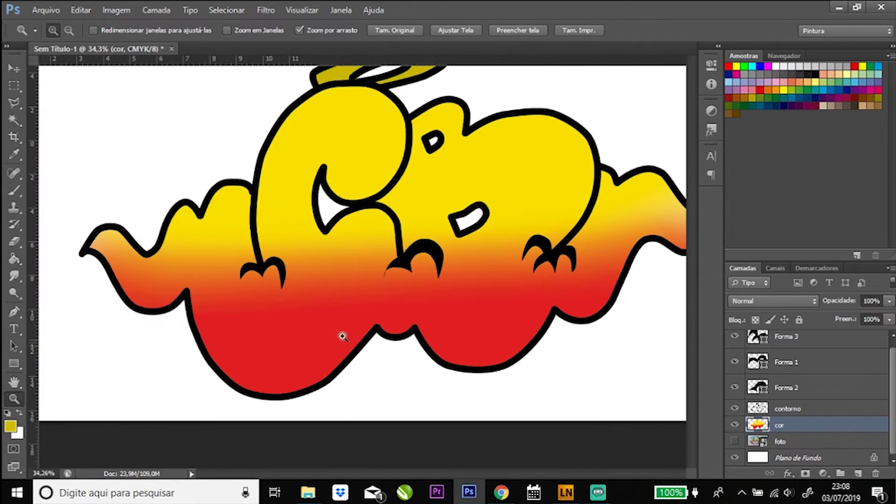
{"action": "left_click_drag", "start_coordinate": [486, 244], "coordinate": [497, 208]}
{"action": "left_click_drag", "start_coordinate": [394, 249], "coordinate": [498, 254]}
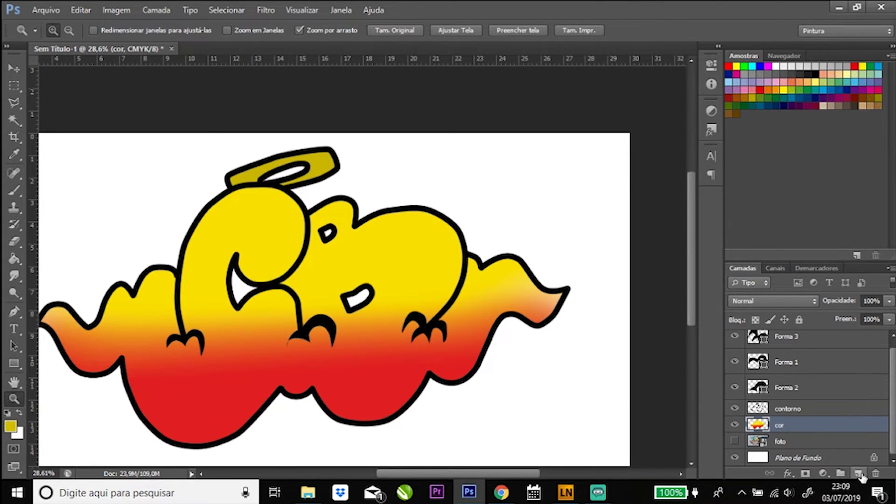
- Add a new layer above cor named 'brilho' and make it active
{"action": "left_click", "coordinate": [858, 474]}
{"action": "double_click", "coordinate": [789, 426]}
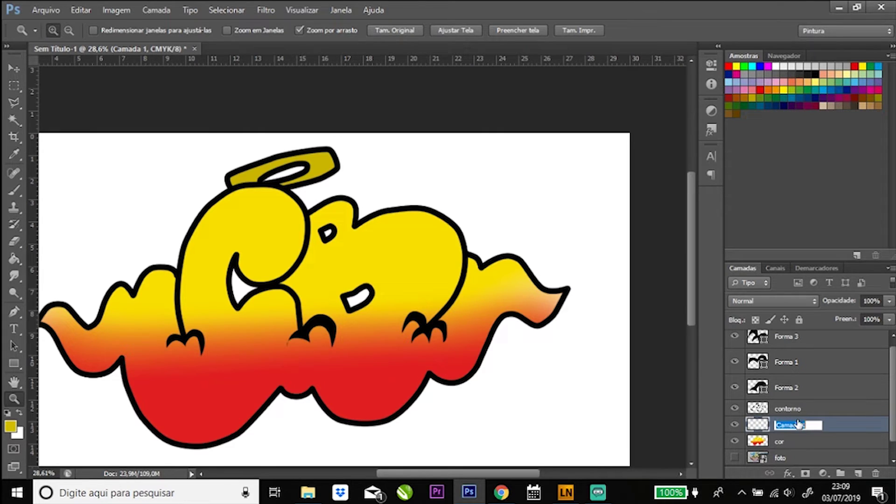
{"action": "type", "text": "brilho"}
{"action": "left_click", "coordinate": [802, 411]}
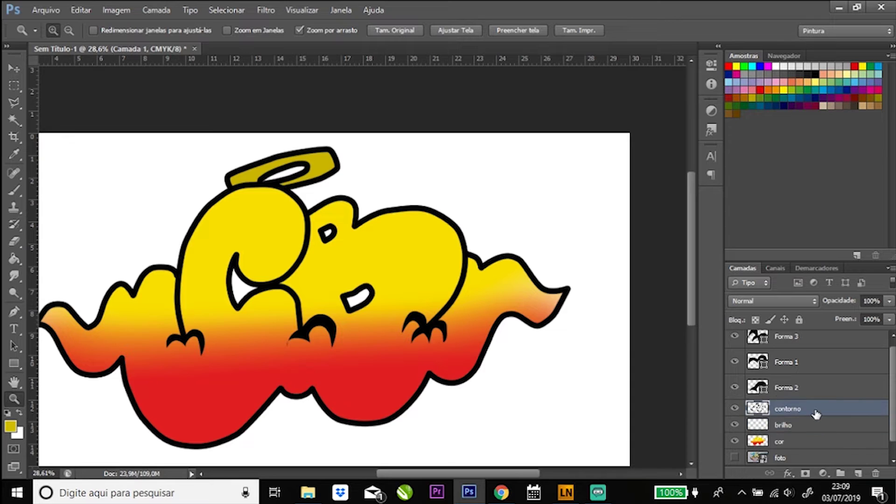
{"action": "left_click", "coordinate": [788, 429]}
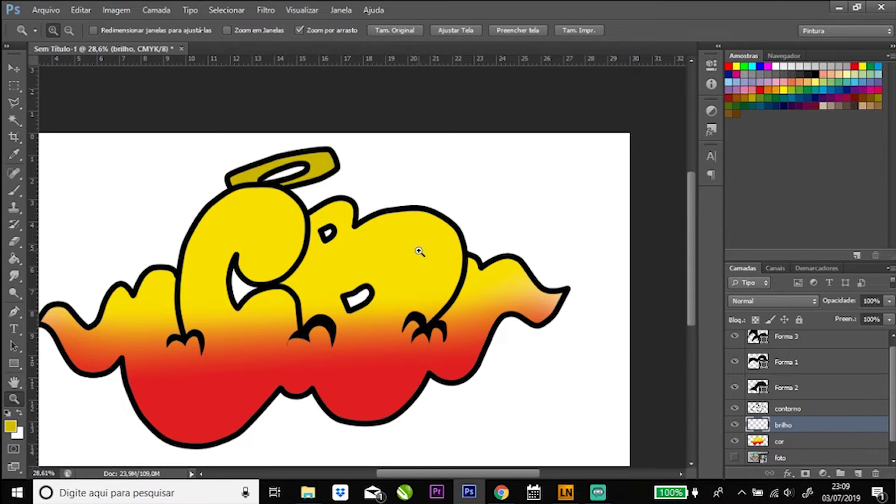
{"action": "left_click_drag", "start_coordinate": [419, 251], "coordinate": [455, 252]}
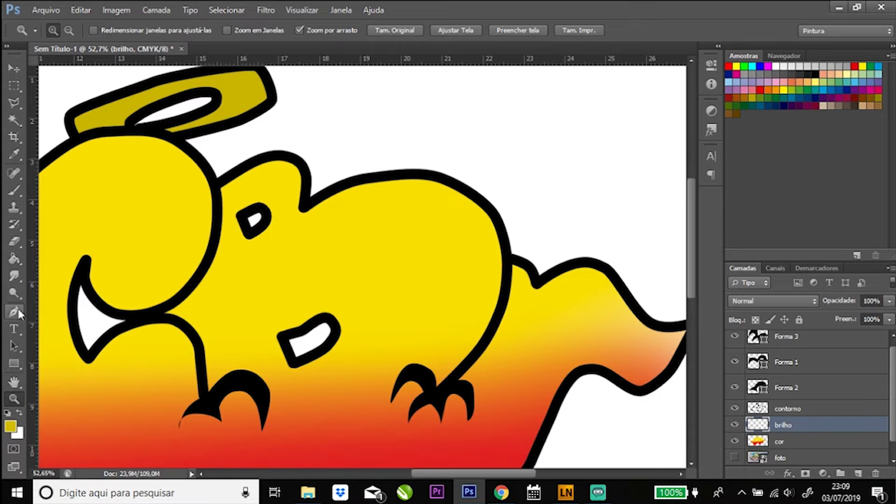
- Set up a soft round brush of about 178 px with white as the foreground colour
{"action": "key", "text": "b"}
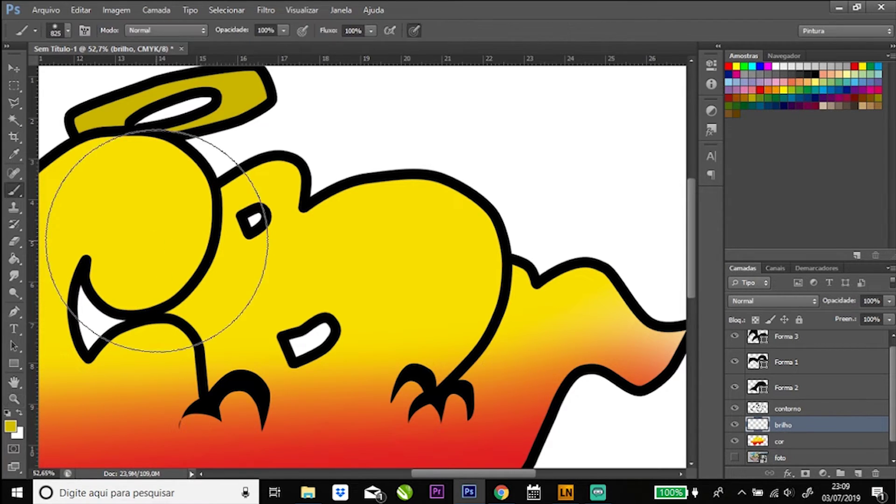
{"action": "left_click", "coordinate": [68, 30]}
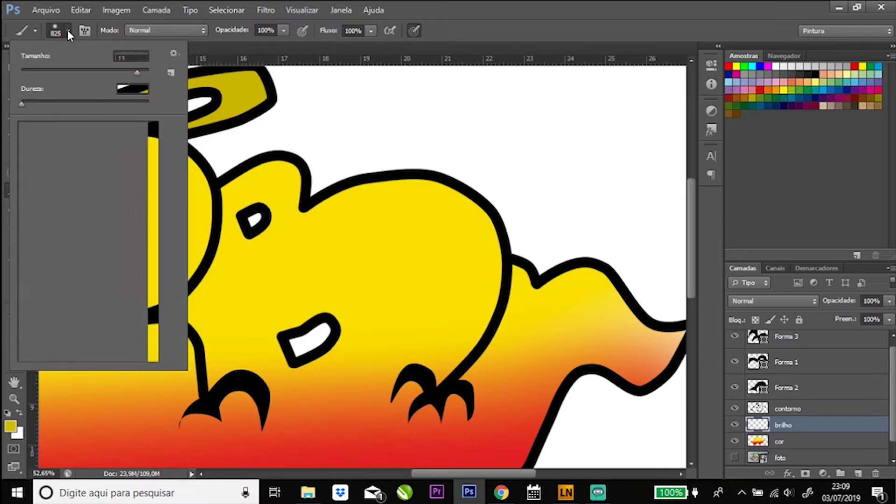
{"action": "type", "text": "100"}
{"action": "key", "text": "Return"}
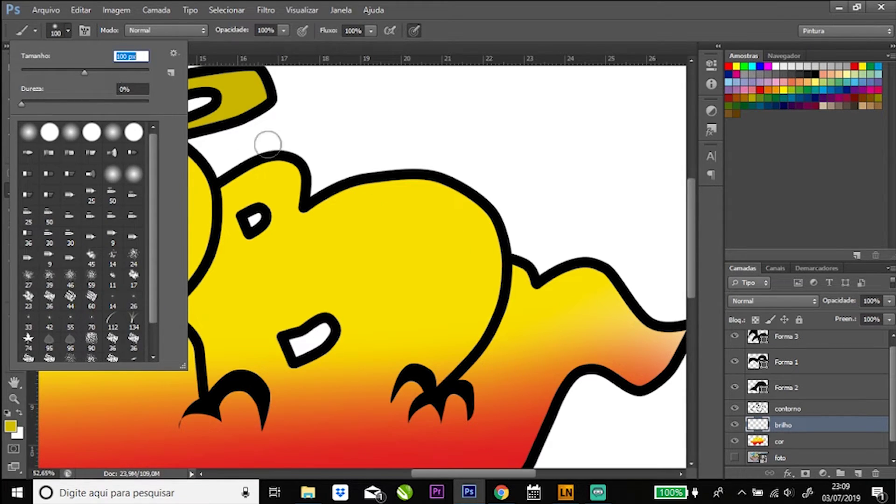
{"action": "left_click", "coordinate": [95, 62]}
{"action": "left_click", "coordinate": [111, 72]}
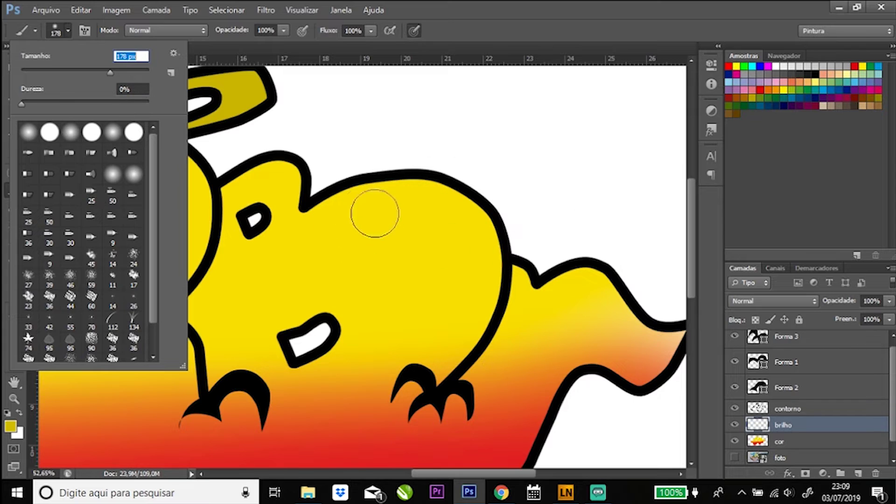
{"action": "left_click", "coordinate": [29, 135]}
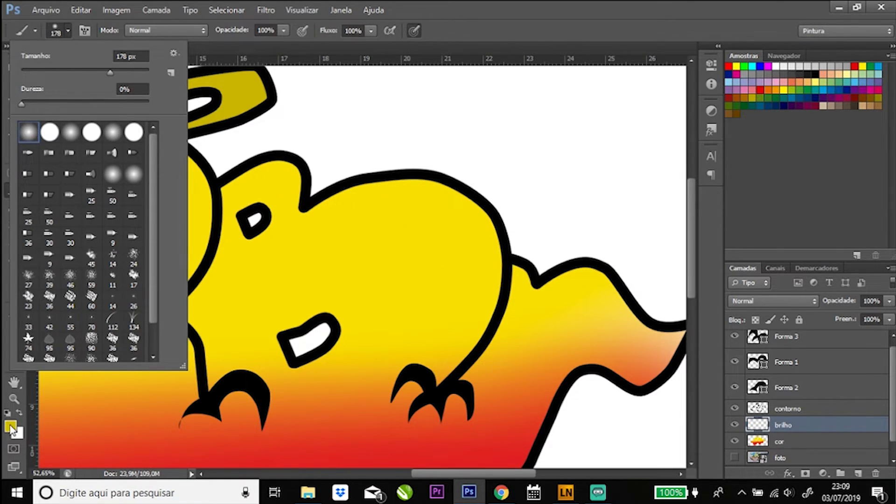
{"action": "left_click", "coordinate": [11, 426]}
{"action": "left_click_drag", "start_coordinate": [299, 165], "coordinate": [205, 156]}
{"action": "left_click", "coordinate": [500, 150]}
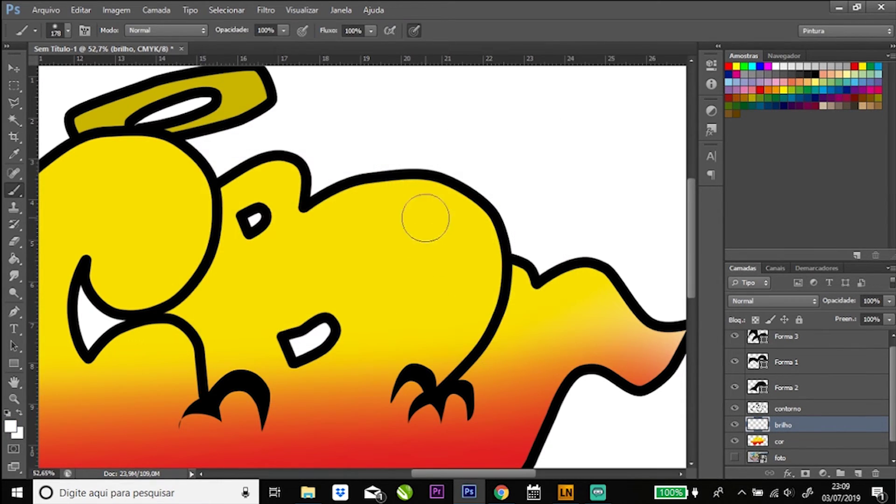
- Try a broad white highlight across the head, then undo the last two strokes
{"action": "mouse_move", "coordinate": [388, 203]}
{"action": "left_mouse_down"}
{"action": "mouse_move", "coordinate": [426, 210]}
{"action": "mouse_move", "coordinate": [456, 231]}
{"action": "mouse_move", "coordinate": [464, 260]}
{"action": "left_mouse_up"}
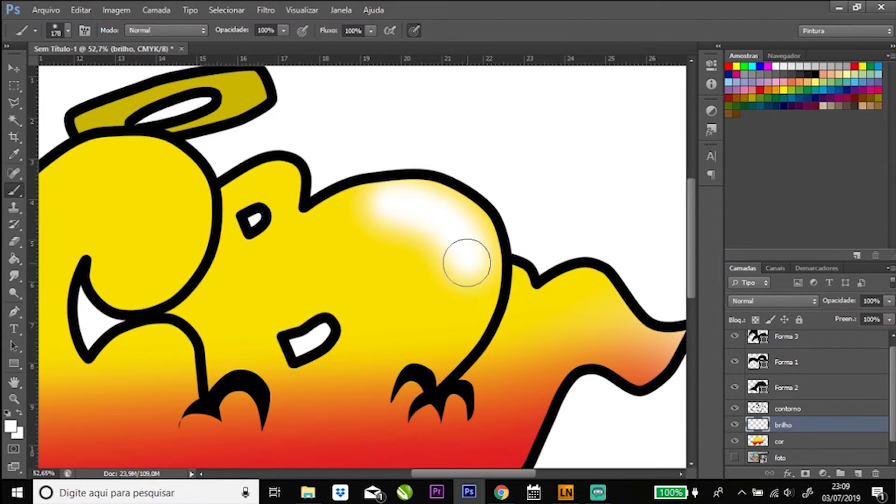
{"action": "left_click", "coordinate": [345, 206]}
{"action": "left_click", "coordinate": [270, 177]}
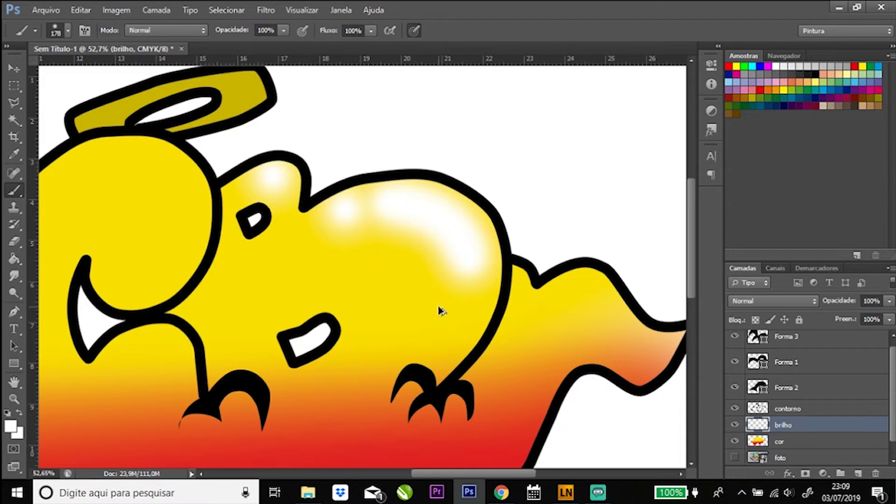
{"action": "key", "text": "ctrl+z"}
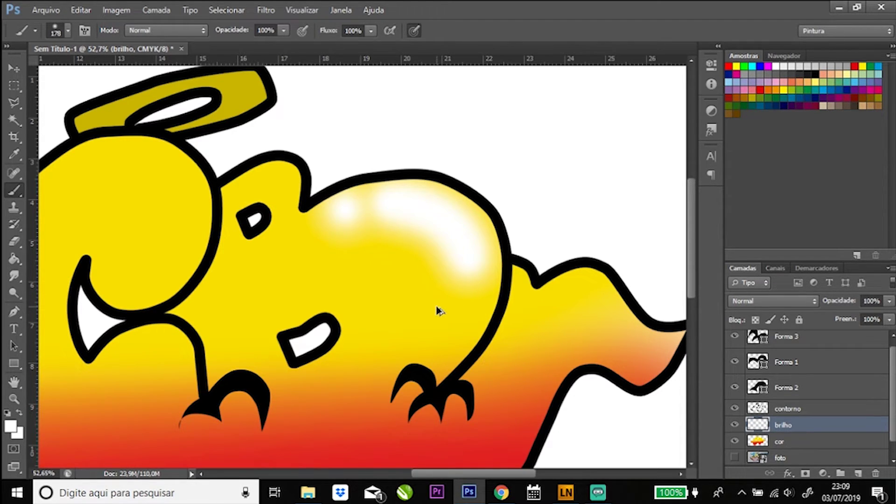
{"action": "key", "text": "ctrl+z"}
{"action": "key", "text": "ctrl+z"}
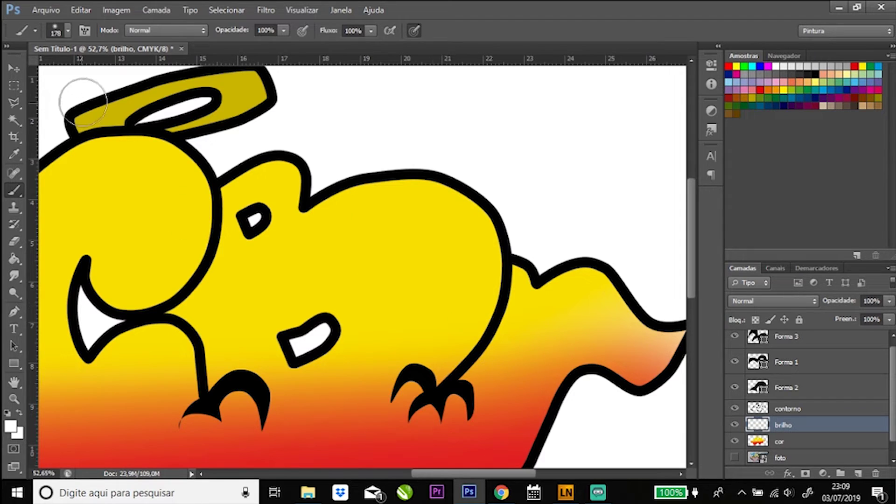
- Shrink the brush to about 87 px and paint highlights along the head and upper bumps
{"action": "left_click", "coordinate": [69, 31]}
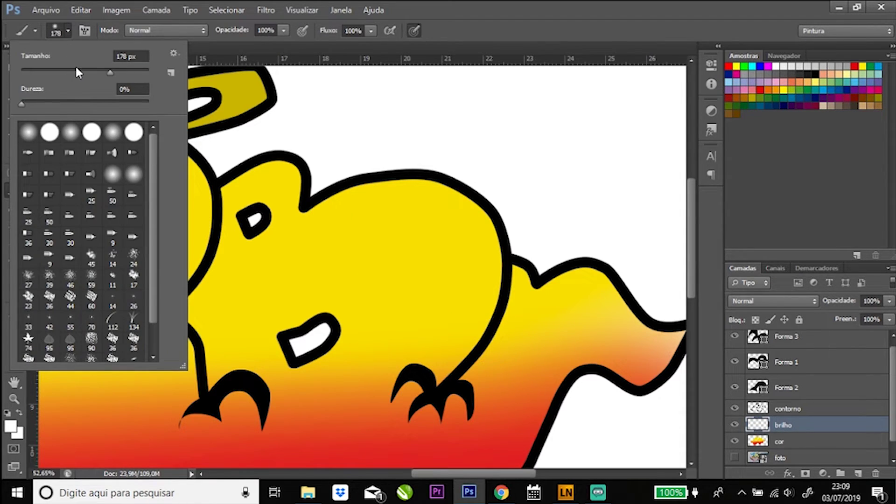
{"action": "left_click", "coordinate": [77, 73]}
{"action": "mouse_move", "coordinate": [374, 195]}
{"action": "left_mouse_down"}
{"action": "mouse_move", "coordinate": [434, 203]}
{"action": "mouse_move", "coordinate": [471, 249]}
{"action": "left_mouse_up"}
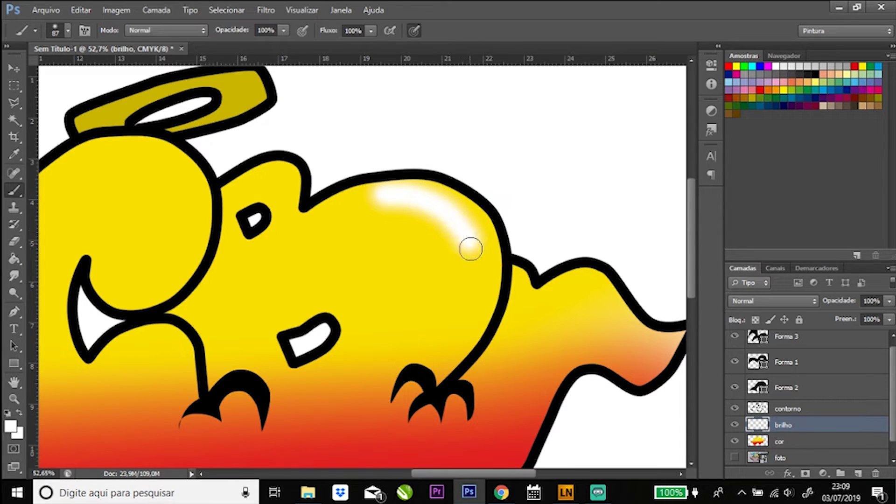
{"action": "left_click", "coordinate": [353, 201]}
{"action": "left_click_drag", "start_coordinate": [275, 175], "coordinate": [291, 180]}
{"action": "mouse_move", "coordinate": [185, 164]}
{"action": "left_mouse_down"}
{"action": "mouse_move", "coordinate": [160, 157]}
{"action": "mouse_move", "coordinate": [189, 191]}
{"action": "mouse_move", "coordinate": [193, 236]}
{"action": "left_mouse_up"}
- Paint white highlights on the lower bumps, tail and left bumps, then zoom out
{"action": "left_click_drag", "start_coordinate": [169, 345], "coordinate": [187, 380]}
{"action": "left_click_drag", "start_coordinate": [593, 286], "coordinate": [631, 326]}
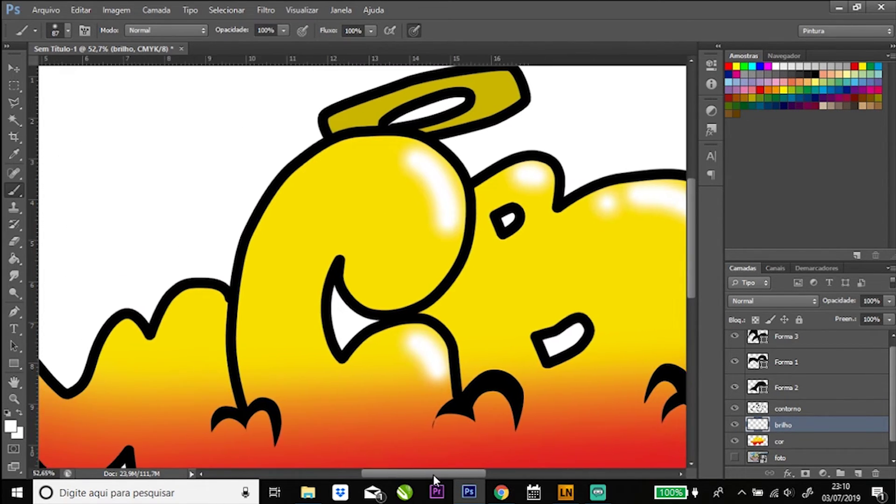
{"action": "left_click_drag", "start_coordinate": [481, 475], "coordinate": [425, 475]}
{"action": "left_click", "coordinate": [234, 303]}
{"action": "left_click", "coordinate": [157, 333]}
{"action": "left_click_drag", "start_coordinate": [57, 371], "coordinate": [77, 399]}
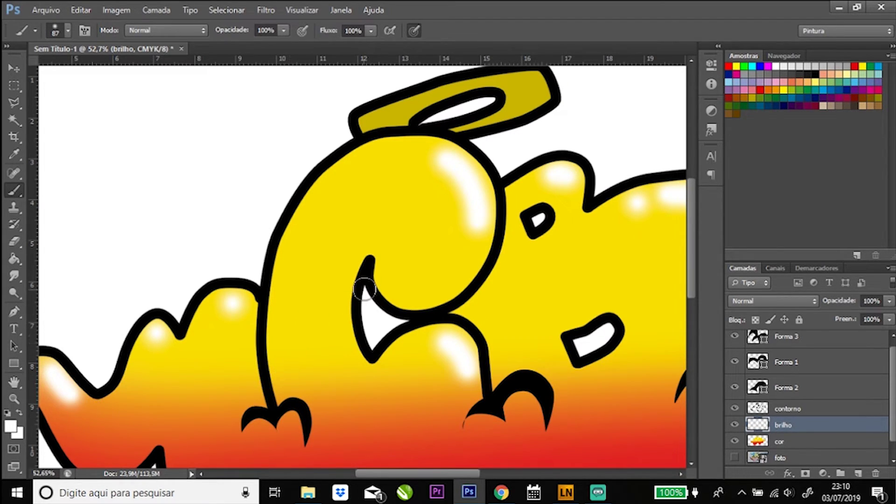
{"action": "key", "text": "z"}
{"action": "mouse_move", "coordinate": [366, 285]}
{"action": "left_mouse_down"}
{"action": "mouse_move", "coordinate": [296, 290]}
{"action": "mouse_move", "coordinate": [368, 284]}
{"action": "left_mouse_up"}
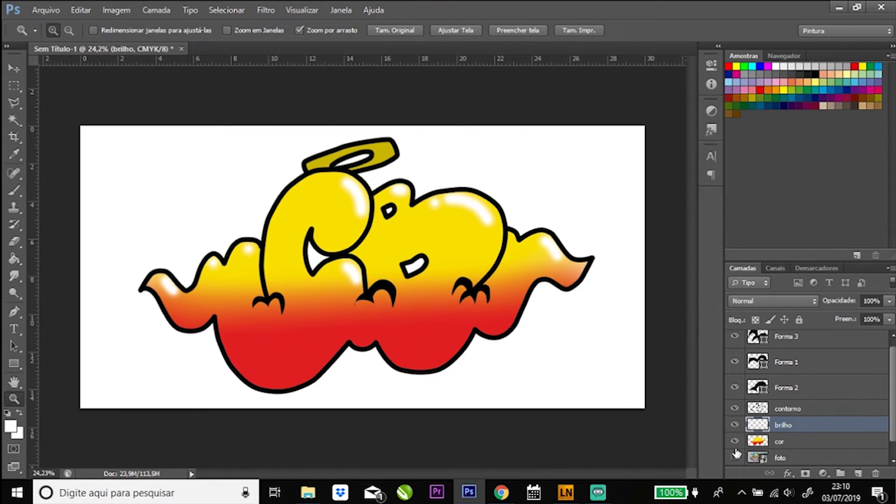
- Toggle the foto layer to compare with the artwork, leaving the photo hidden
{"action": "left_click", "coordinate": [736, 459]}
{"action": "left_click", "coordinate": [735, 458]}
{"action": "left_click", "coordinate": [736, 458]}
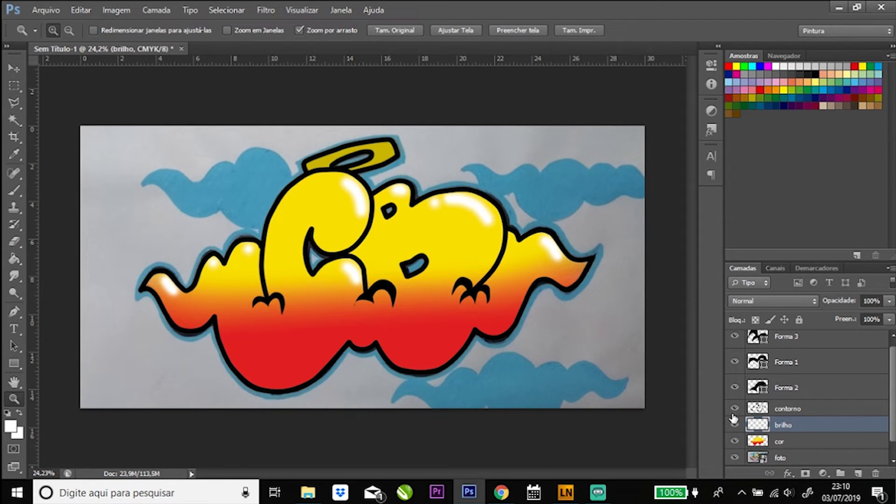
{"action": "left_click", "coordinate": [736, 458]}
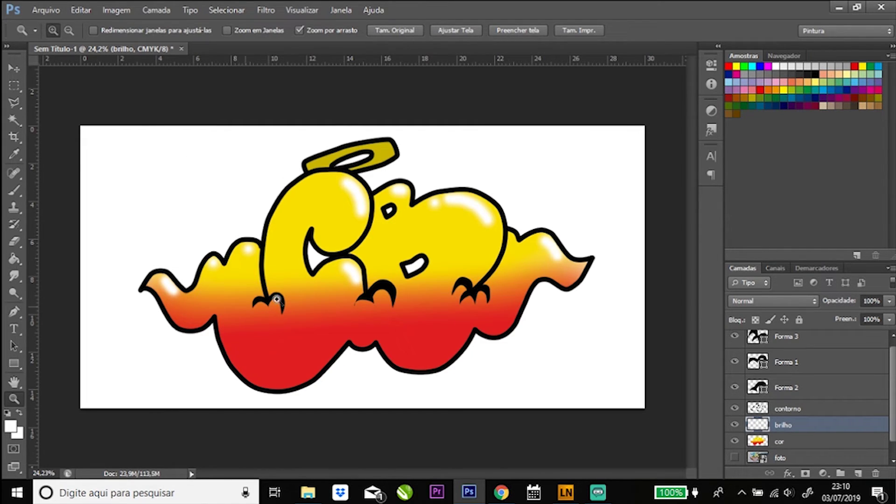
{"action": "left_click", "coordinate": [46, 10]}
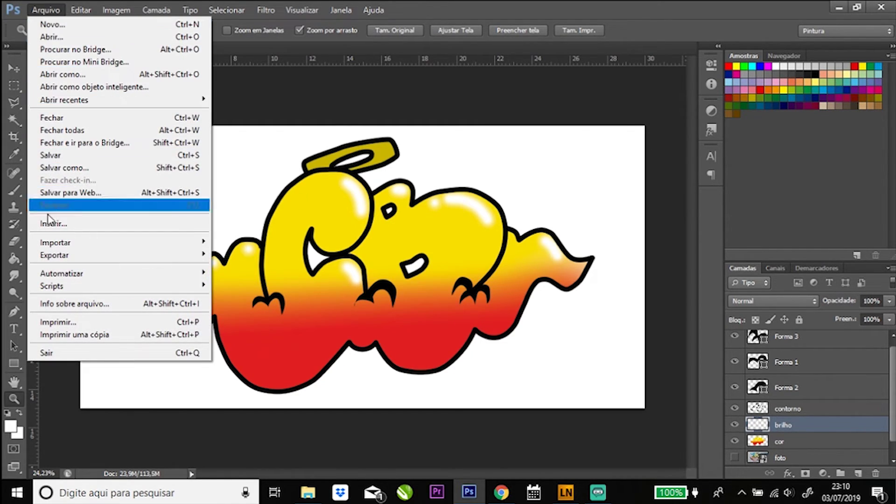
- Save the piece as a maximum-quality JPEG named 'Teste CB 1' on the desktop
{"action": "left_click", "coordinate": [53, 169]}
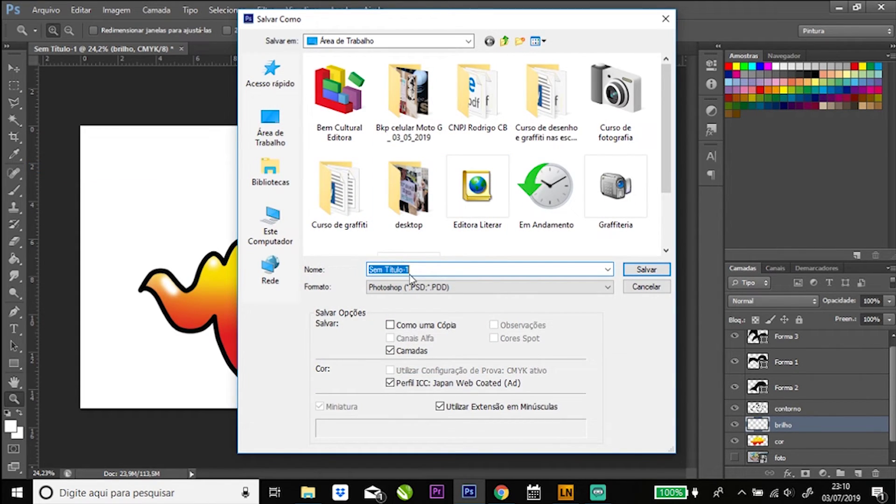
{"action": "left_click", "coordinate": [381, 286]}
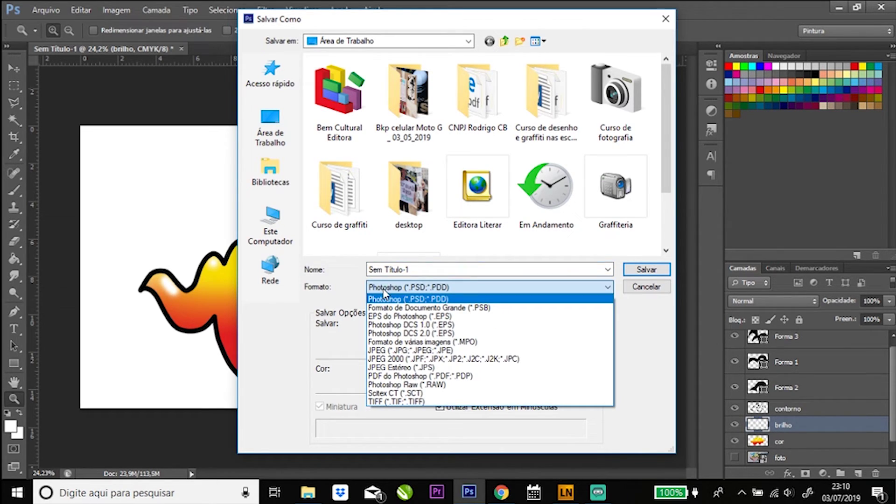
{"action": "left_click", "coordinate": [401, 350]}
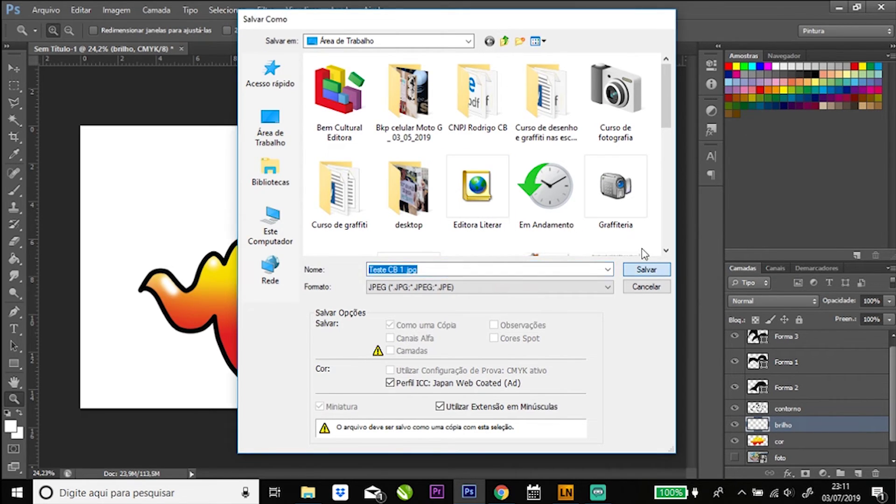
{"action": "left_click", "coordinate": [646, 270]}
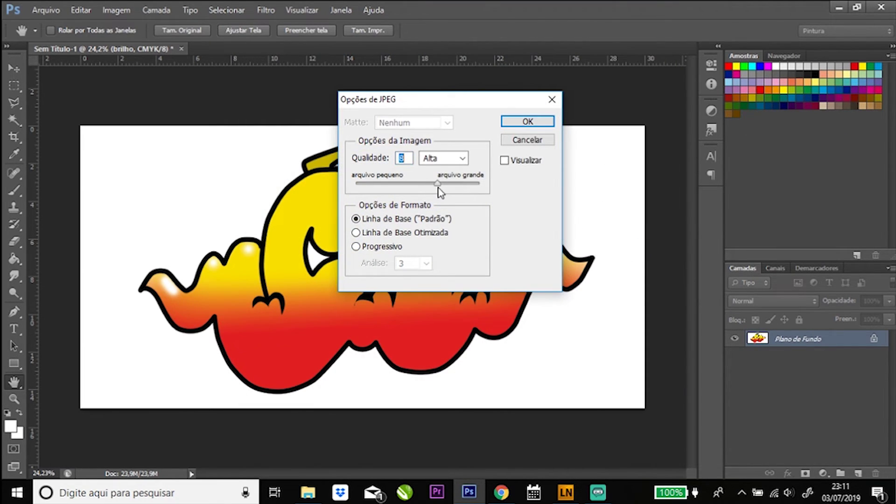
{"action": "left_click", "coordinate": [529, 122]}
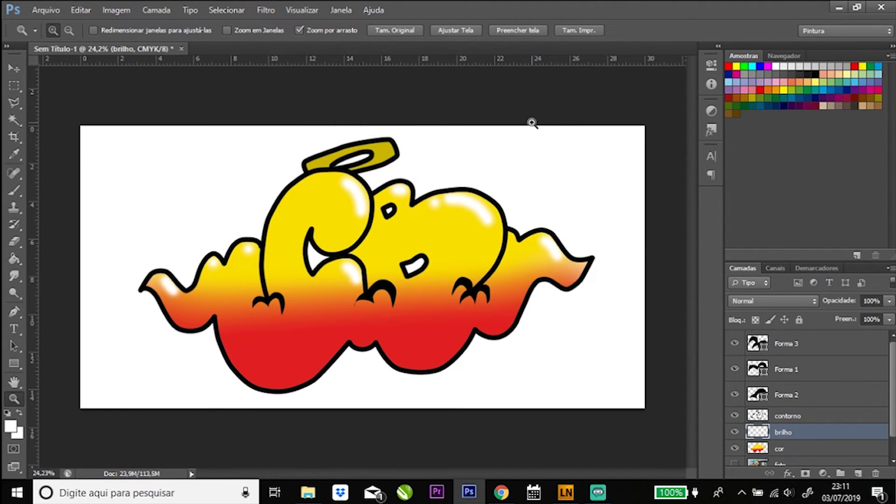
- Minimize Photoshop and Explorer, then open Teste CB 1 from the desktop
{"action": "left_click", "coordinate": [838, 7]}
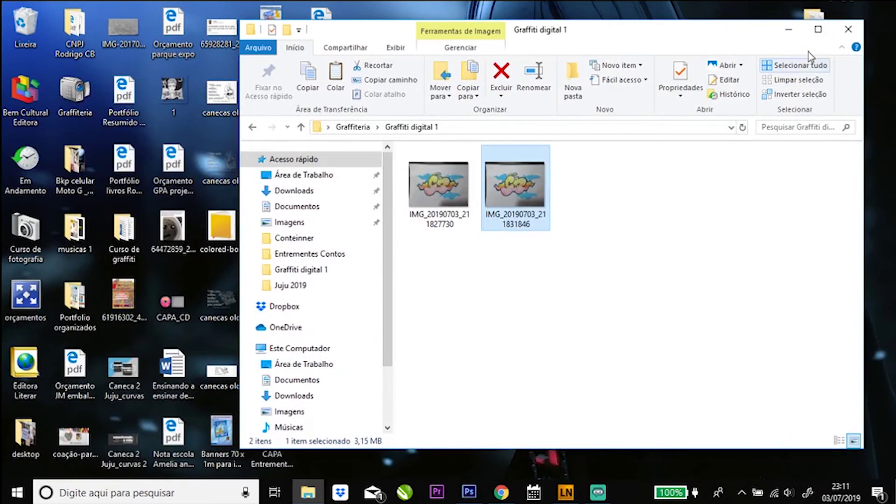
{"action": "left_click", "coordinate": [799, 31]}
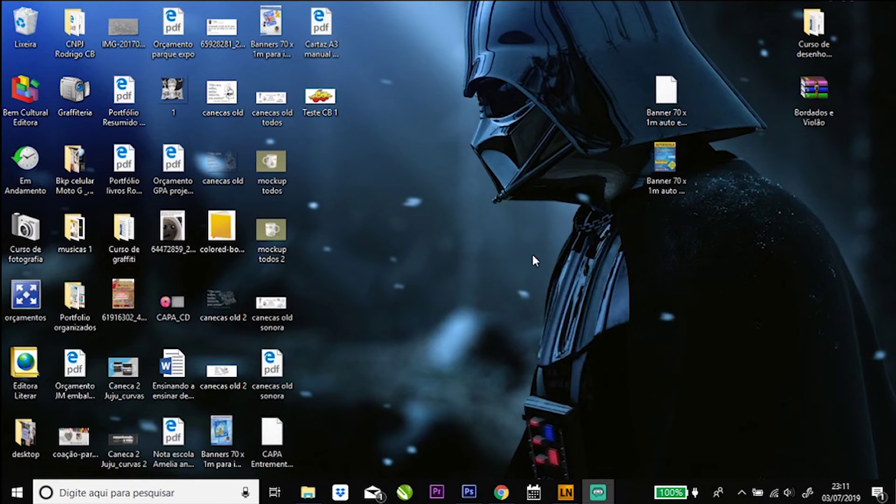
{"action": "double_click", "coordinate": [321, 98]}
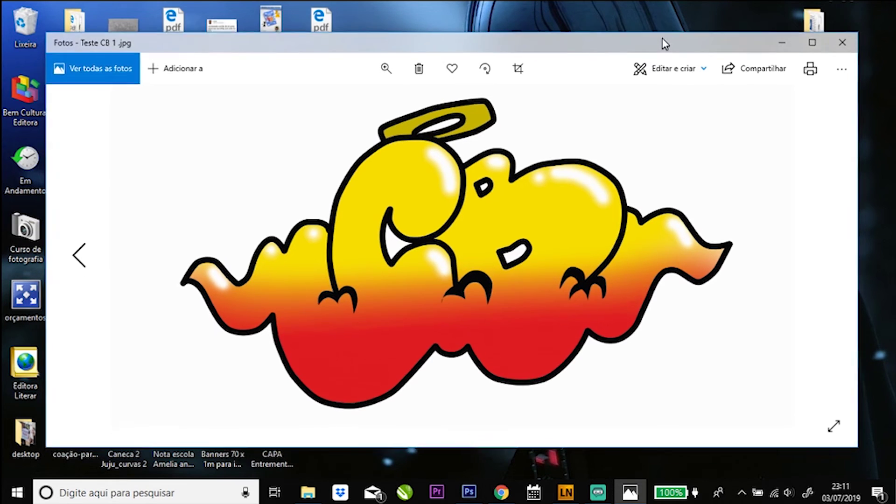
- Maximize the Photos viewer to inspect Teste CB 1, then restore and nudge the window
{"action": "left_click", "coordinate": [800, 37]}
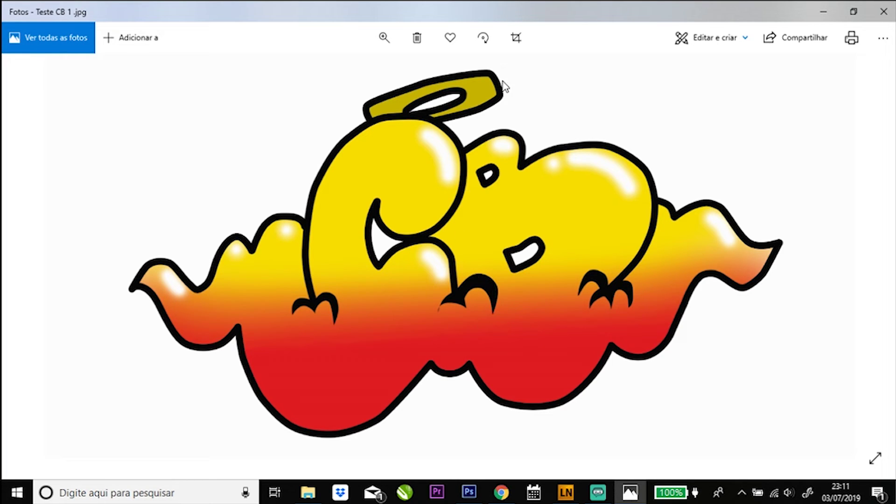
{"action": "left_click", "coordinate": [862, 13]}
{"action": "mouse_move", "coordinate": [686, 37]}
{"action": "left_mouse_down"}
{"action": "mouse_move", "coordinate": [698, 50]}
{"action": "mouse_move", "coordinate": [690, 31]}
{"action": "left_mouse_up"}
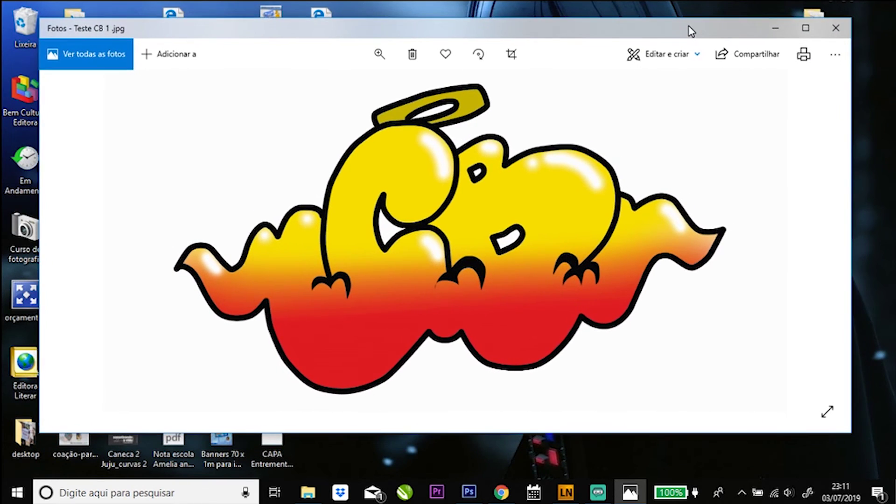